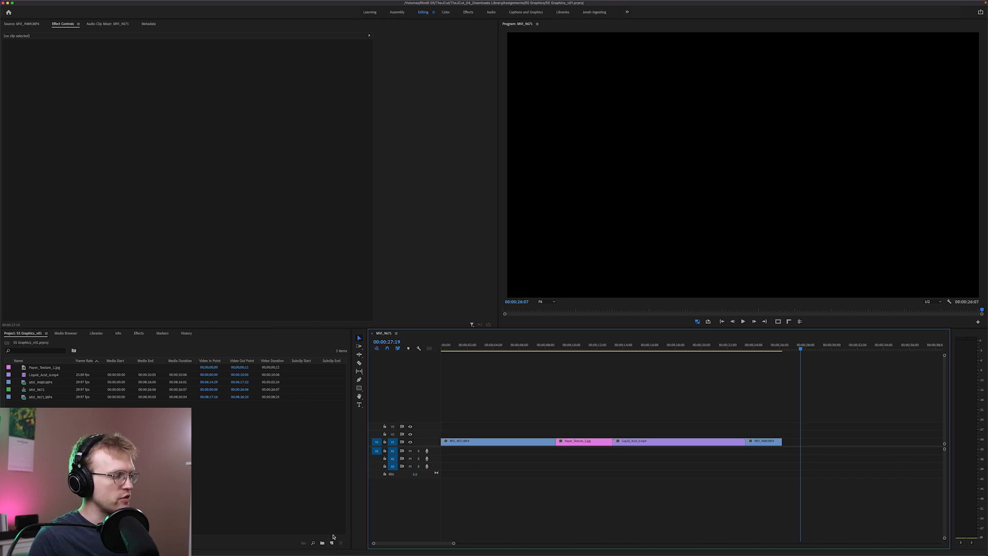
Create a color matte with the default video settings and a bright yellow fill
{"action": "left_click", "coordinate": [332, 546]}
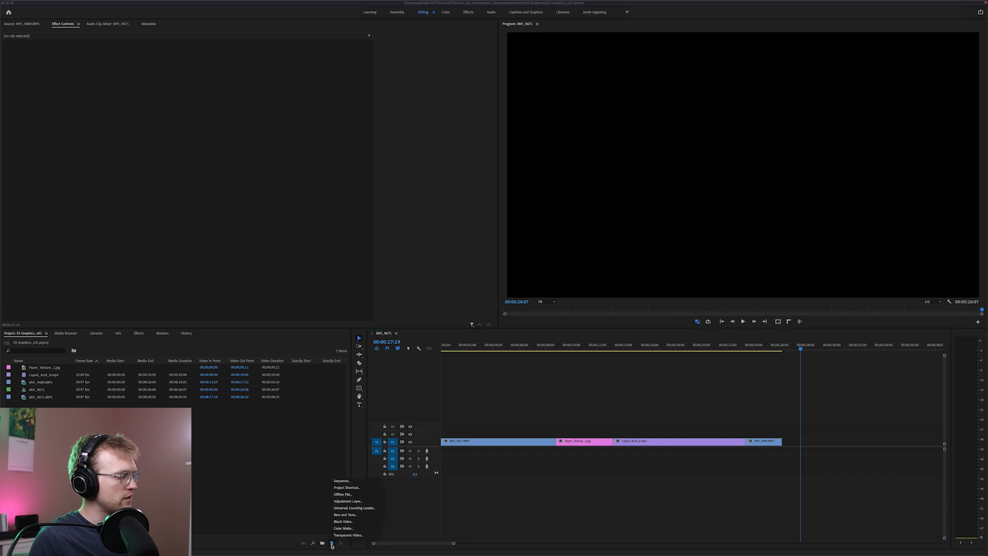
{"action": "left_click", "coordinate": [340, 532]}
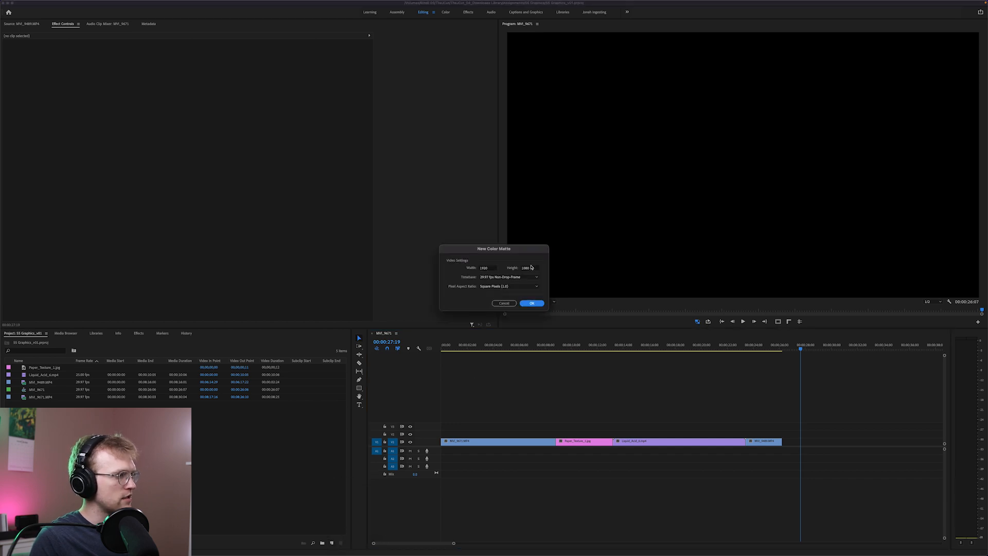
{"action": "left_click", "coordinate": [530, 303]}
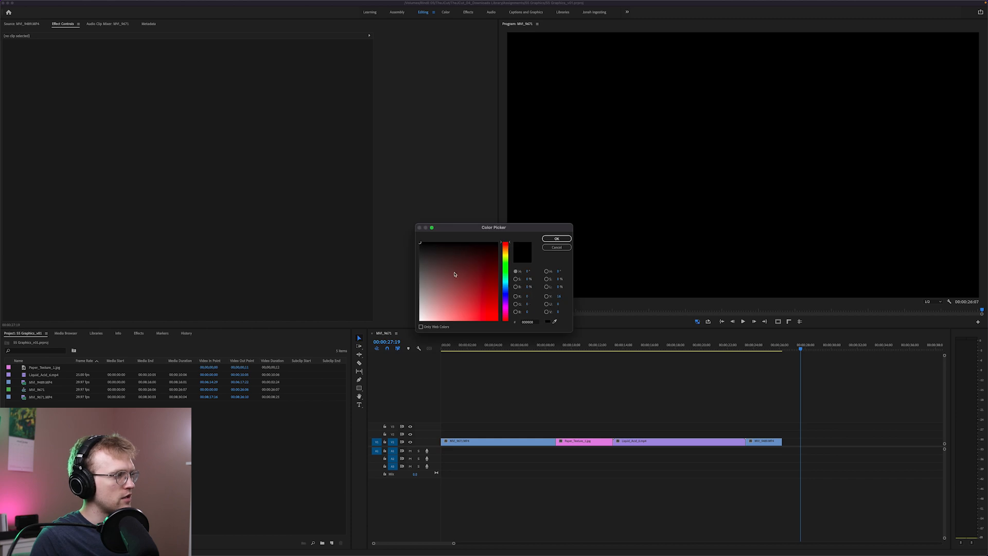
{"action": "left_click", "coordinate": [505, 266]}
{"action": "left_click", "coordinate": [462, 274]}
{"action": "left_click", "coordinate": [485, 287]}
{"action": "left_click", "coordinate": [470, 291]}
{"action": "mouse_move", "coordinate": [470, 276]}
{"action": "left_mouse_down"}
{"action": "mouse_move", "coordinate": [460, 297]}
{"action": "mouse_move", "coordinate": [487, 310]}
{"action": "mouse_move", "coordinate": [470, 299]}
{"action": "mouse_move", "coordinate": [468, 311]}
{"action": "left_mouse_up"}
{"action": "left_click", "coordinate": [504, 256]}
{"action": "key", "text": "Return"}
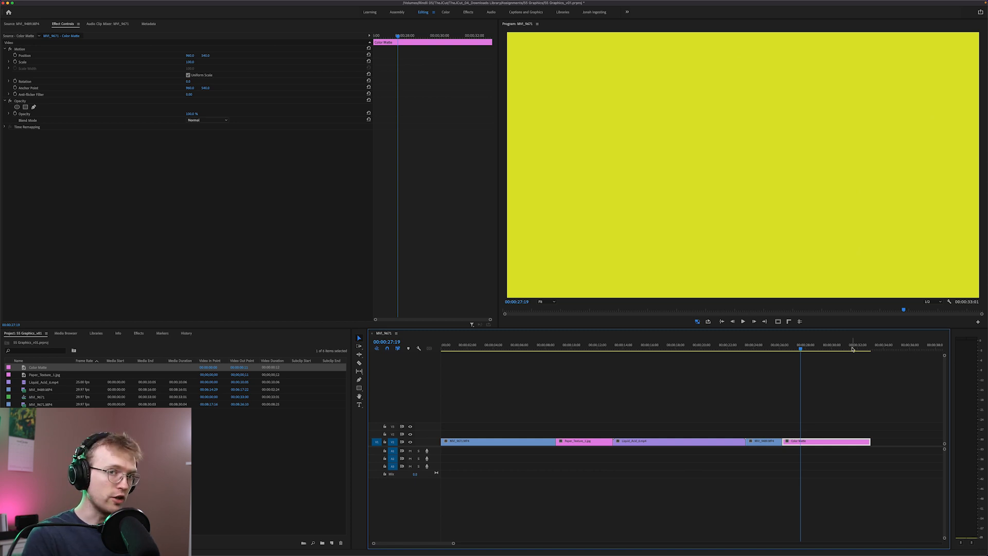
Switch to the browser and search Pinterest for "80s summer marketing"
{"action": "key", "text": "super+Tab"}
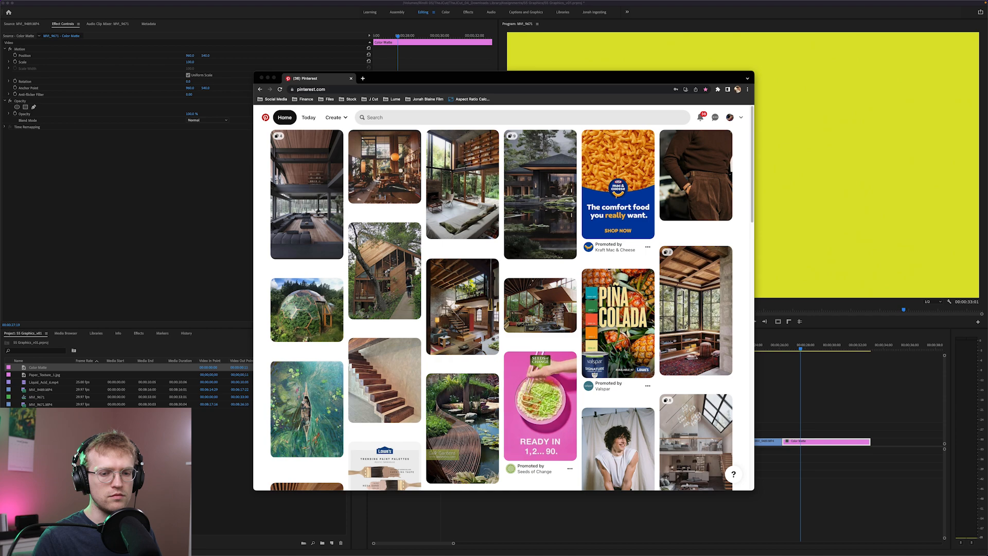
{"action": "left_click_drag", "start_coordinate": [682, 80], "coordinate": [630, 93]}
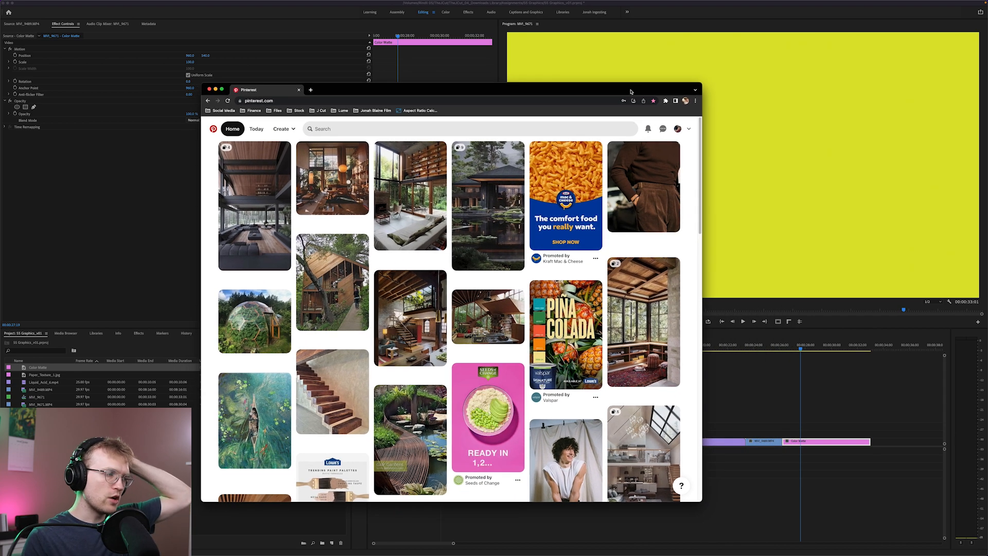
{"action": "left_click_drag", "start_coordinate": [631, 93], "coordinate": [679, 84]}
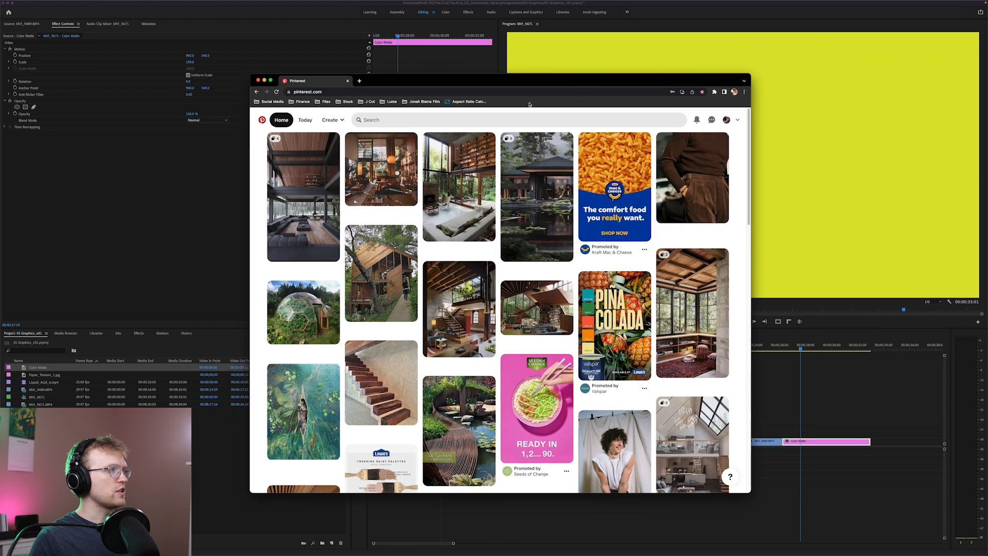
{"action": "left_click", "coordinate": [494, 119]}
{"action": "type", "text": "80s summer"}
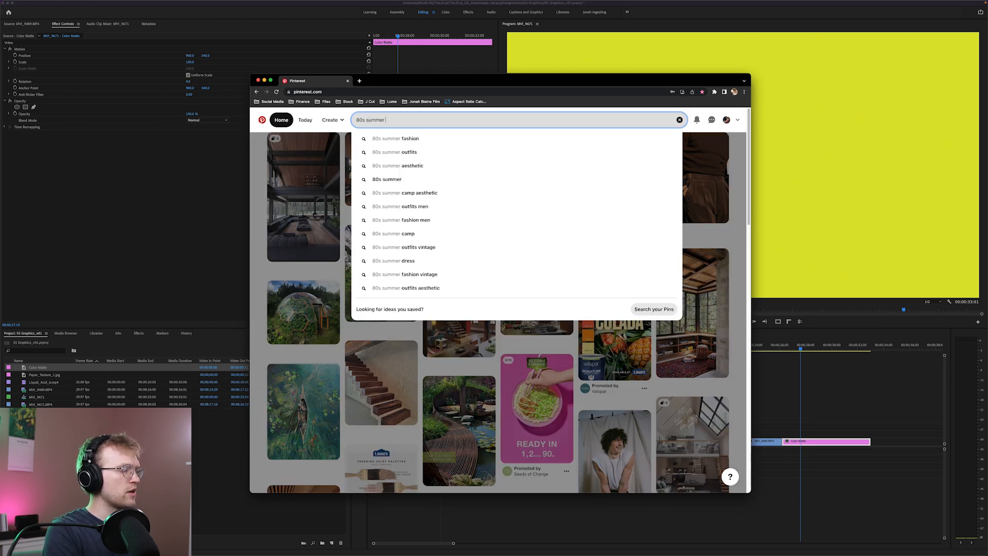
{"action": "type", "text": " mar"}
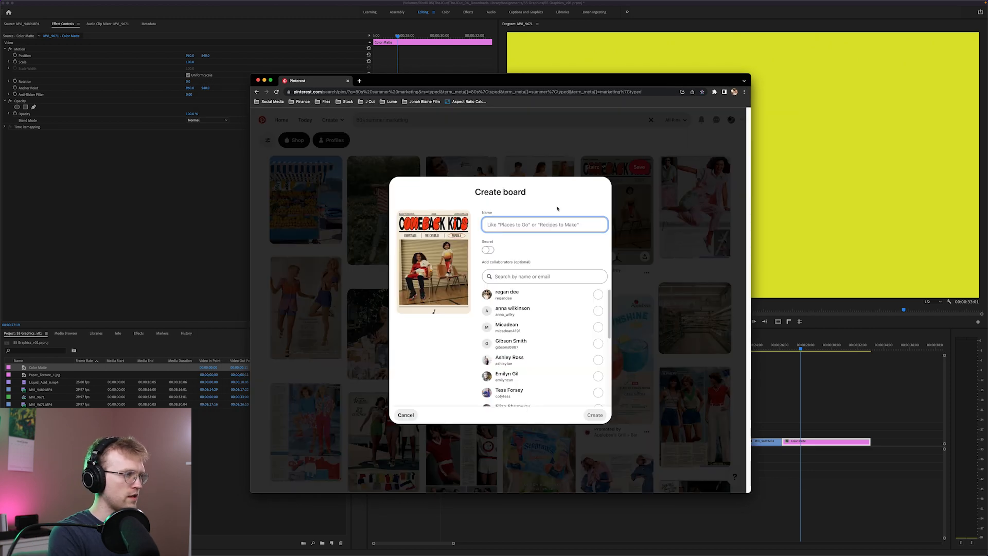
Save the Comeback Kids pin to a new board named "80s Summer Graphic Inspiration" and add the vintage clothing catalog page with the red outfit
{"action": "type", "text": "80s Summe"}
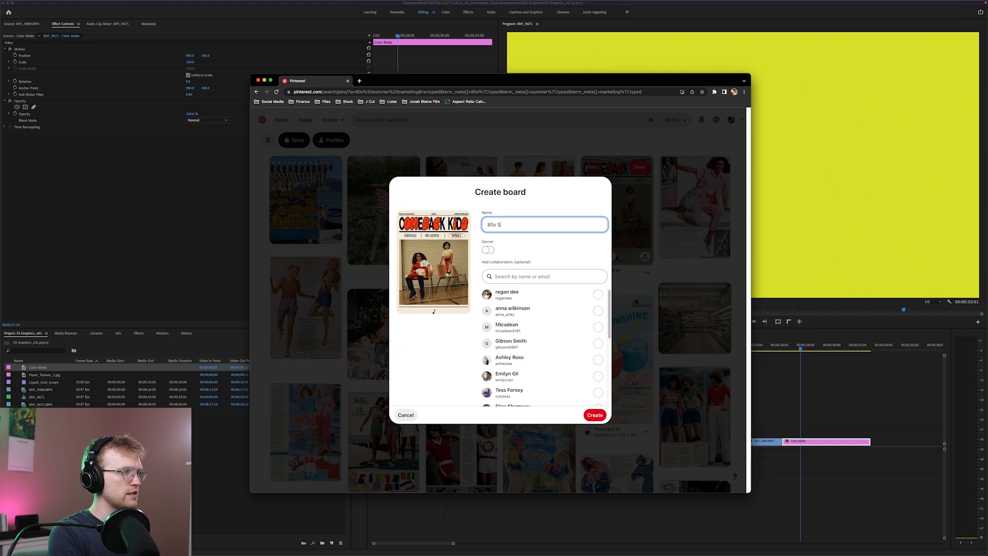
{"action": "type", "text": "r Graphic Ins"}
{"action": "key", "text": "BackSpace"}
{"action": "type", "text": "Inspiration"}
{"action": "key", "text": "Return"}
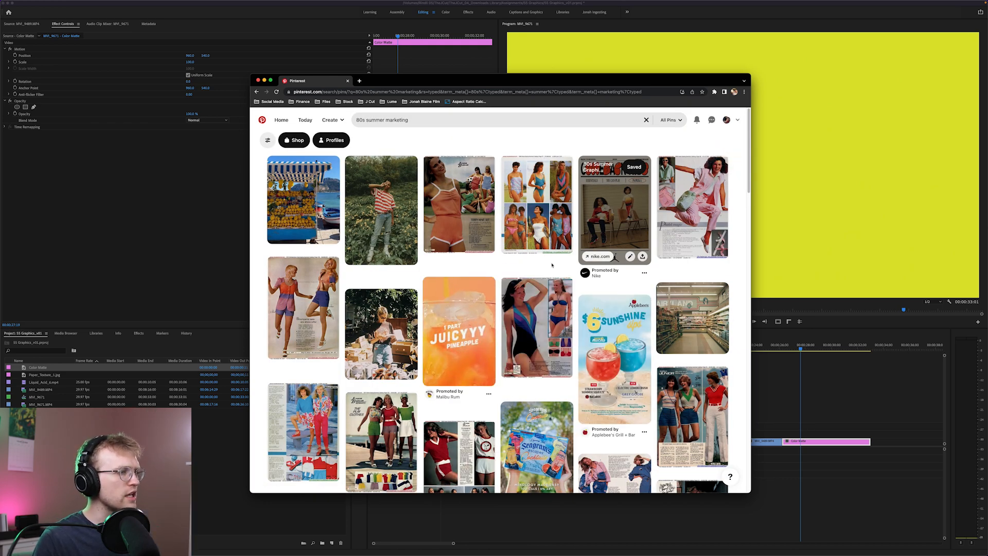
{"action": "scroll", "coordinate": [309, 376], "scroll_direction": "down", "scroll_amount": 2}
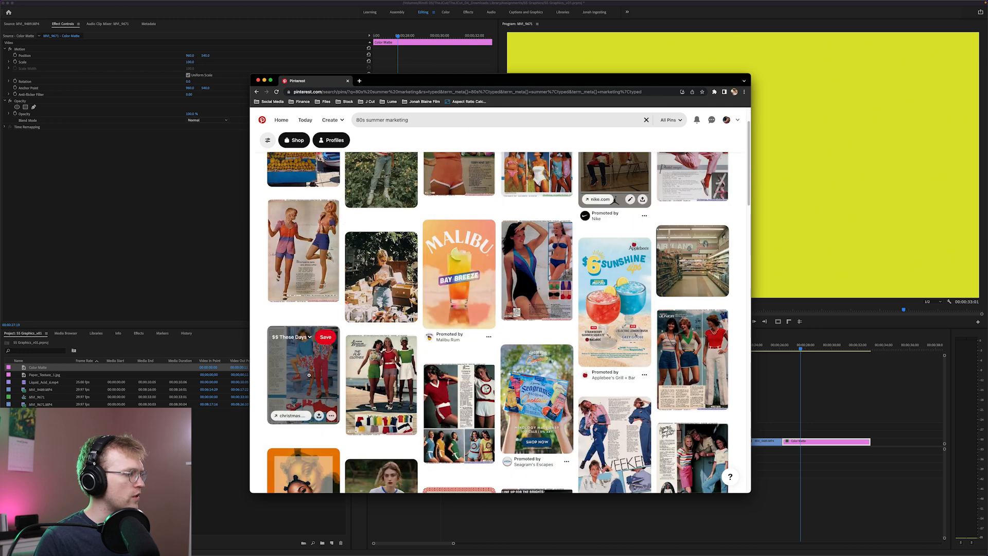
{"action": "left_click", "coordinate": [304, 337]}
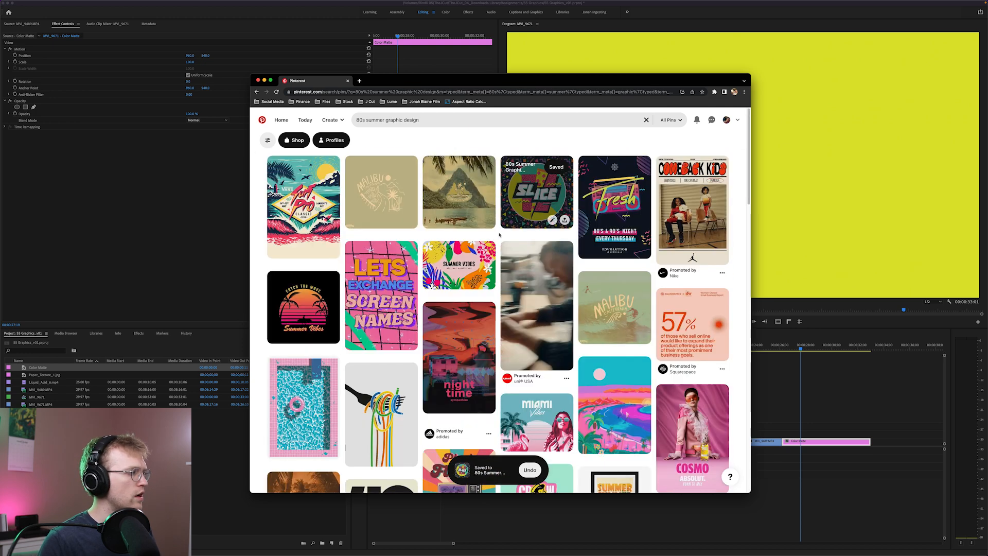
Browse the "80s summer graphic design" results and save the Plant Flowers Not Fear pin to the 80s Summer Graphic Inspiration board
{"action": "scroll", "coordinate": [499, 235], "scroll_direction": "down", "scroll_amount": 2}
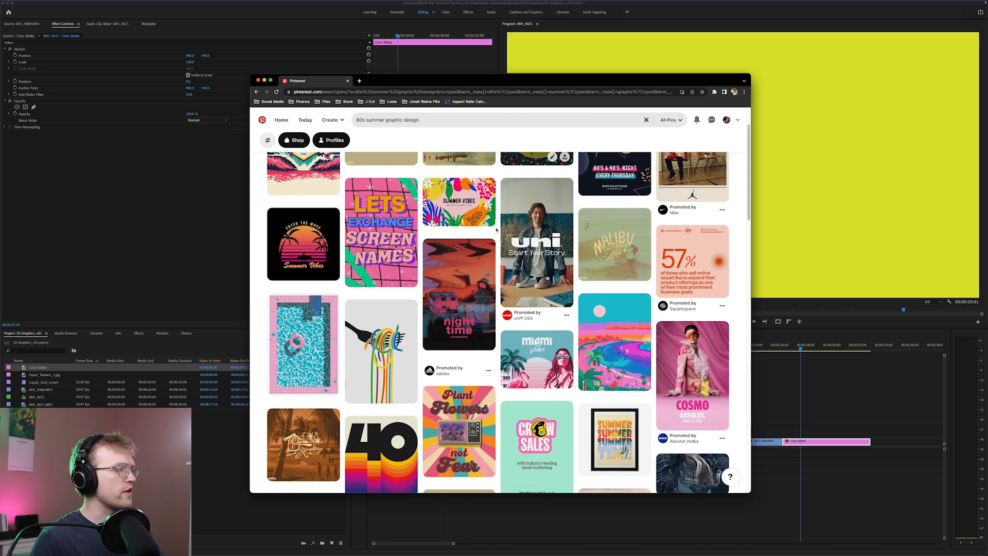
{"action": "scroll", "coordinate": [497, 232], "scroll_direction": "down", "scroll_amount": 1}
{"action": "scroll", "coordinate": [496, 230], "scroll_direction": "down", "scroll_amount": 3}
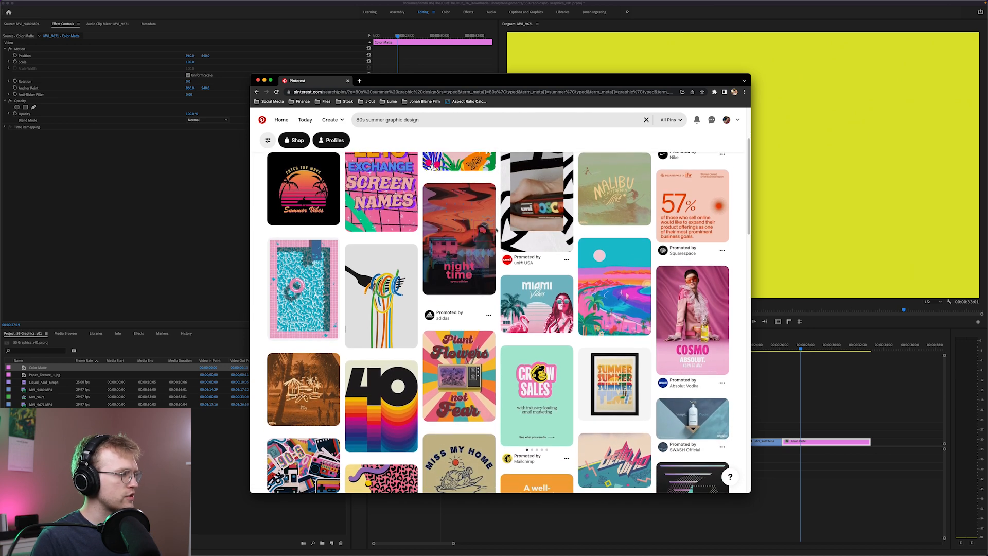
{"action": "scroll", "coordinate": [497, 230], "scroll_direction": "down", "scroll_amount": 2}
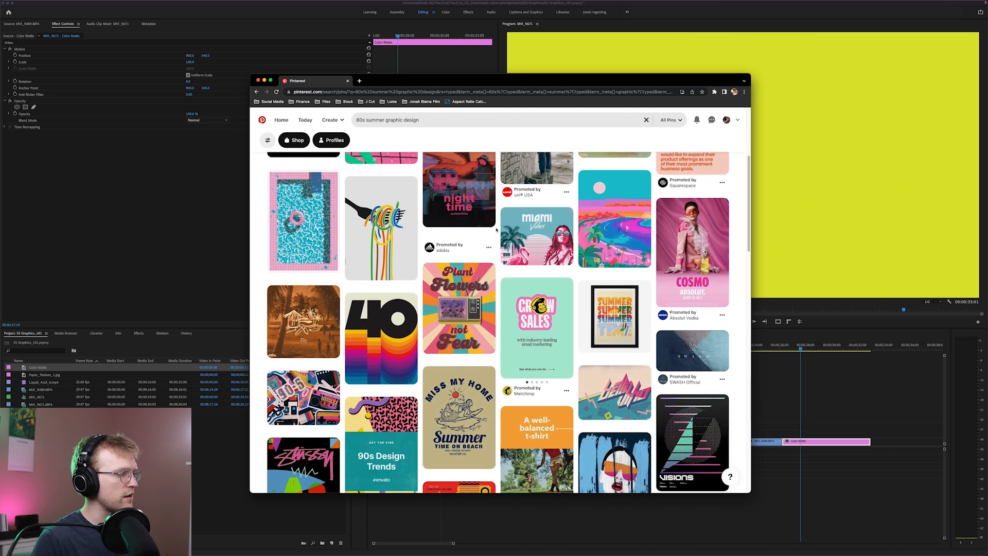
{"action": "scroll", "coordinate": [488, 224], "scroll_direction": "up", "scroll_amount": 8}
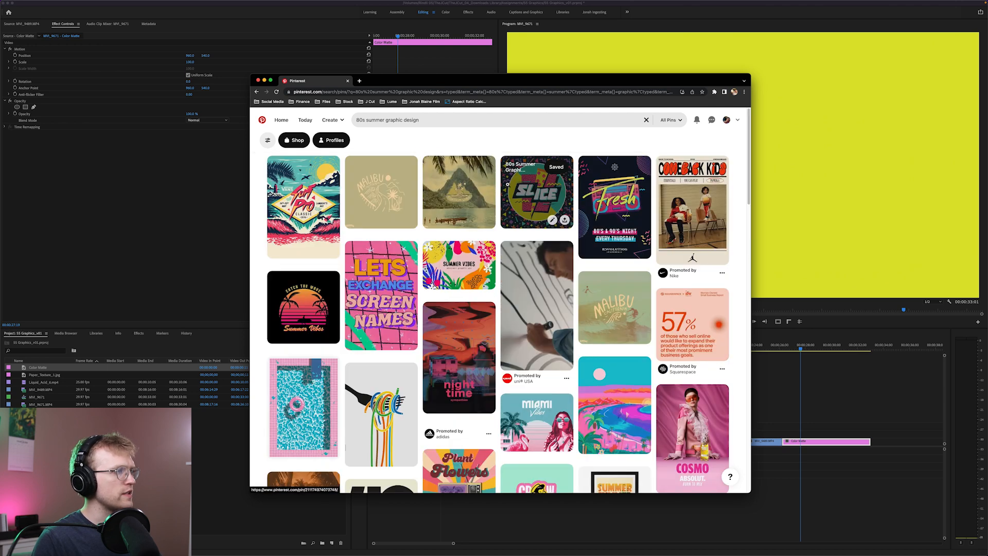
{"action": "scroll", "coordinate": [498, 321], "scroll_direction": "down", "scroll_amount": 8}
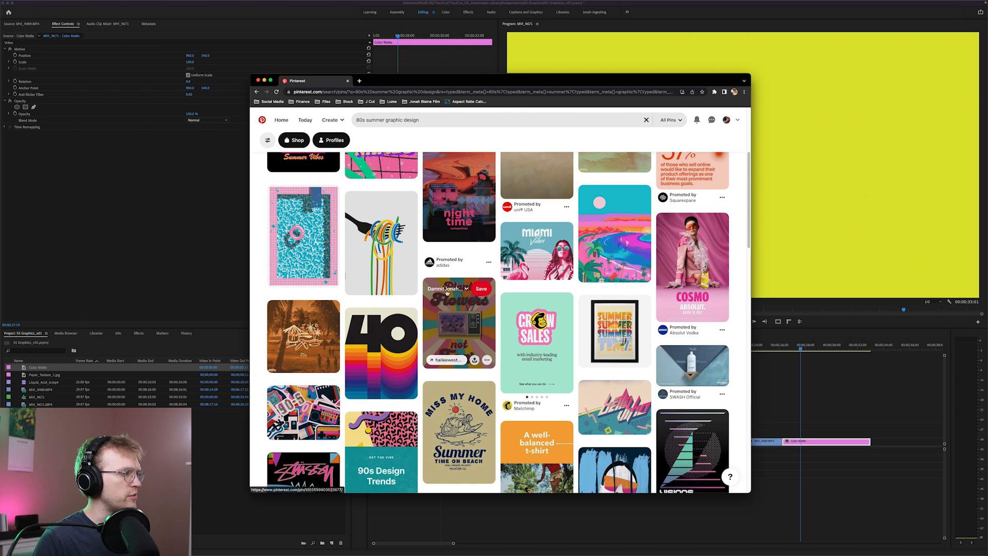
{"action": "left_click", "coordinate": [446, 289]}
{"action": "scroll", "coordinate": [498, 308], "scroll_direction": "down", "scroll_amount": 10}
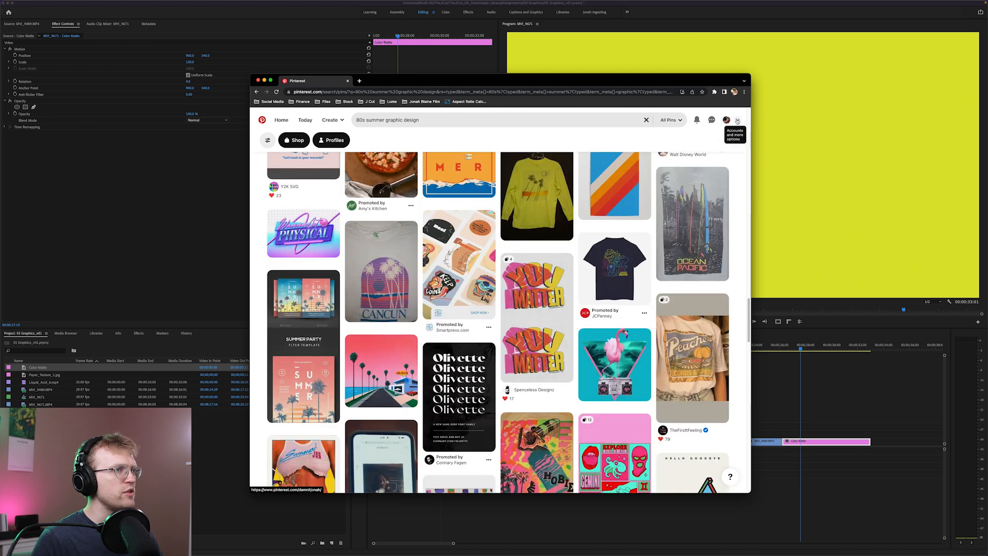
Open the 80s Summer Graphic Inspiration board from the profile, look through its suggested ideas and return to the saved pins
{"action": "left_click", "coordinate": [726, 120]}
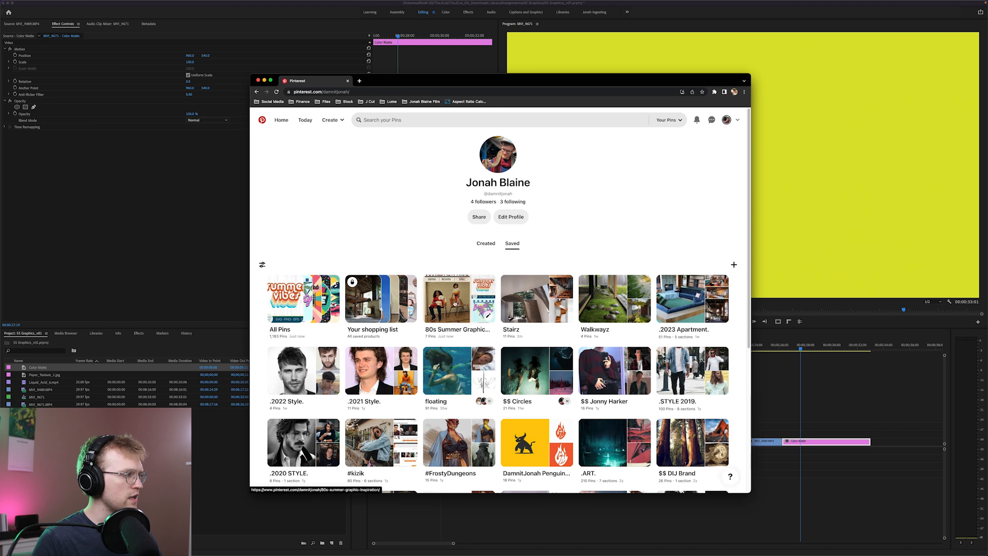
{"action": "left_click", "coordinate": [458, 300]}
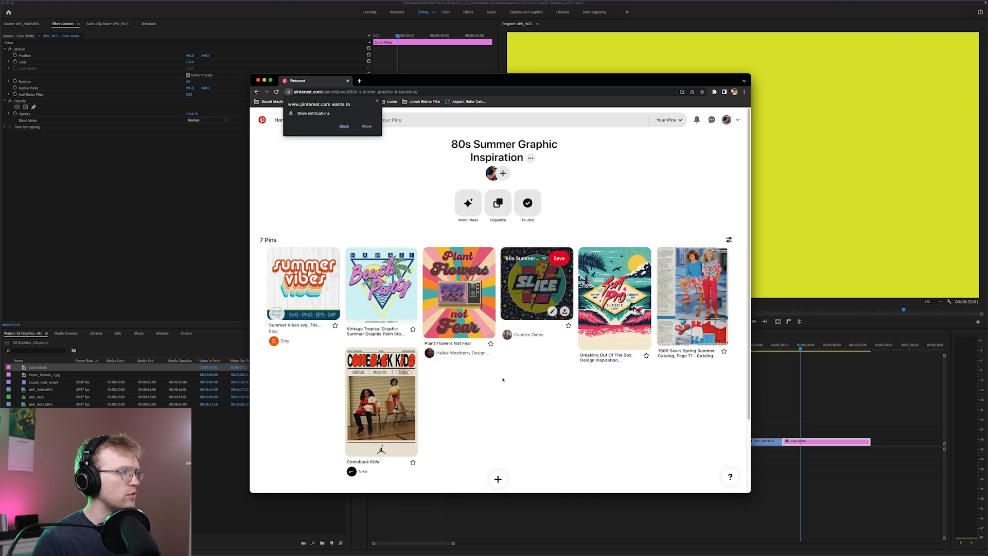
{"action": "left_click", "coordinate": [468, 203]}
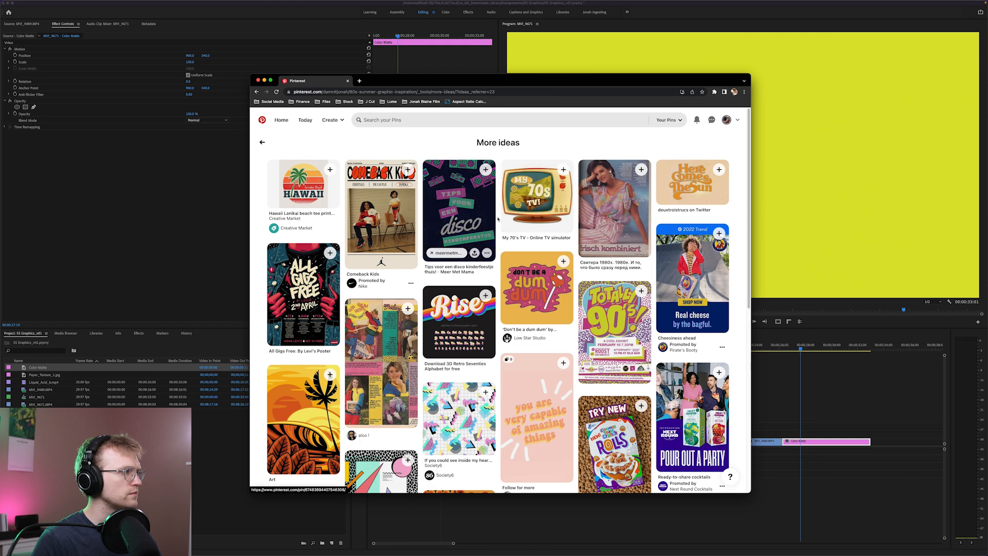
{"action": "left_click", "coordinate": [262, 142]}
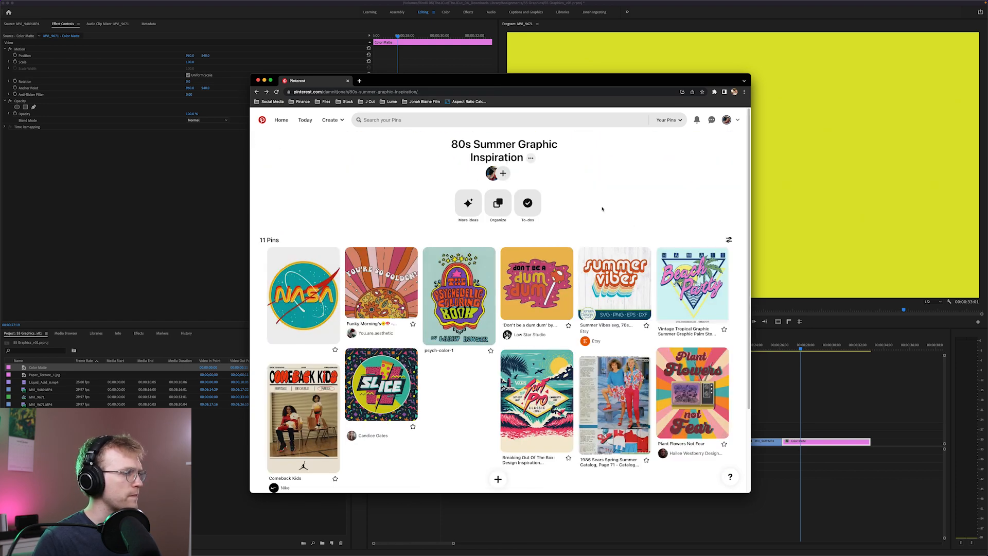
{"action": "scroll", "coordinate": [606, 207], "scroll_direction": "down", "scroll_amount": 1}
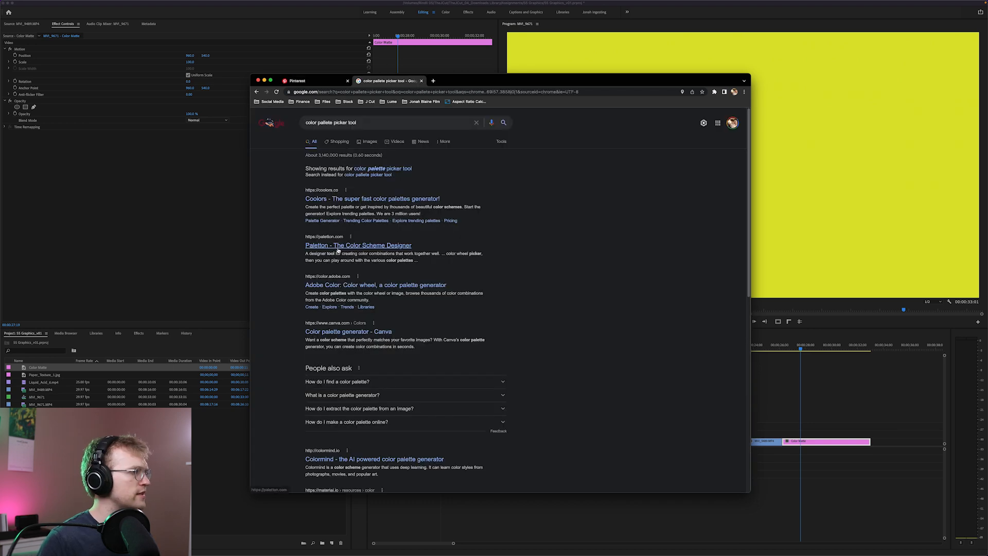
Open the Paletton color scheme designer from the search results and check the color schemes of the pins on the Pinterest inspiration board
{"action": "left_click", "coordinate": [338, 250]}
{"action": "left_click_drag", "start_coordinate": [484, 82], "coordinate": [714, 31]}
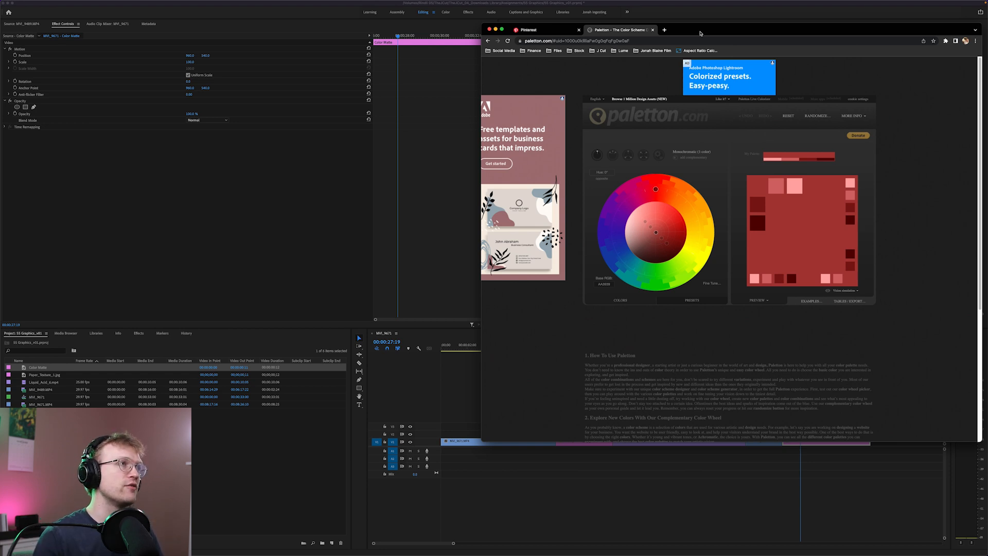
{"action": "left_click", "coordinate": [536, 30]}
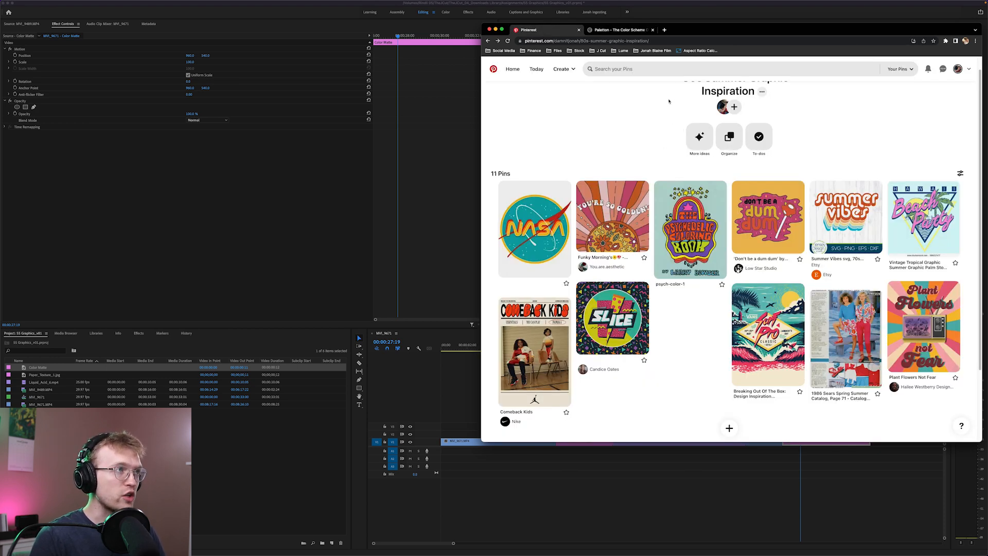
{"action": "left_click", "coordinate": [623, 30]}
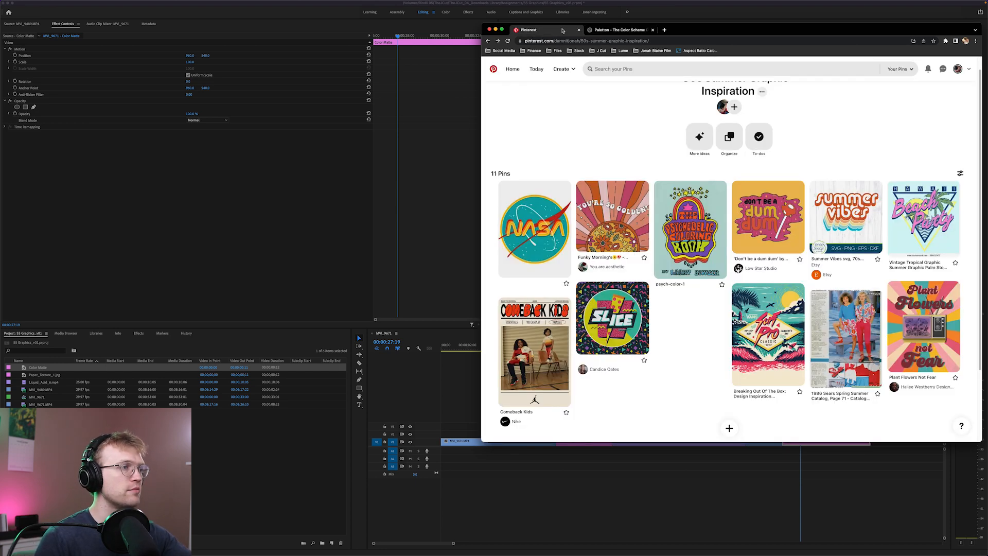
{"action": "left_click", "coordinate": [535, 30]}
{"action": "scroll", "coordinate": [687, 185], "scroll_direction": "down", "scroll_amount": 1}
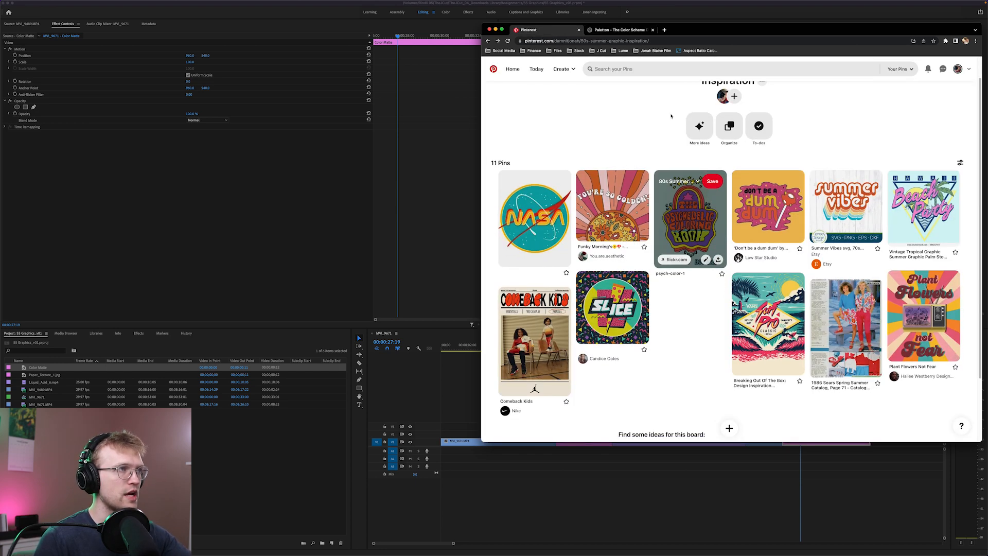
{"action": "left_click", "coordinate": [635, 30]}
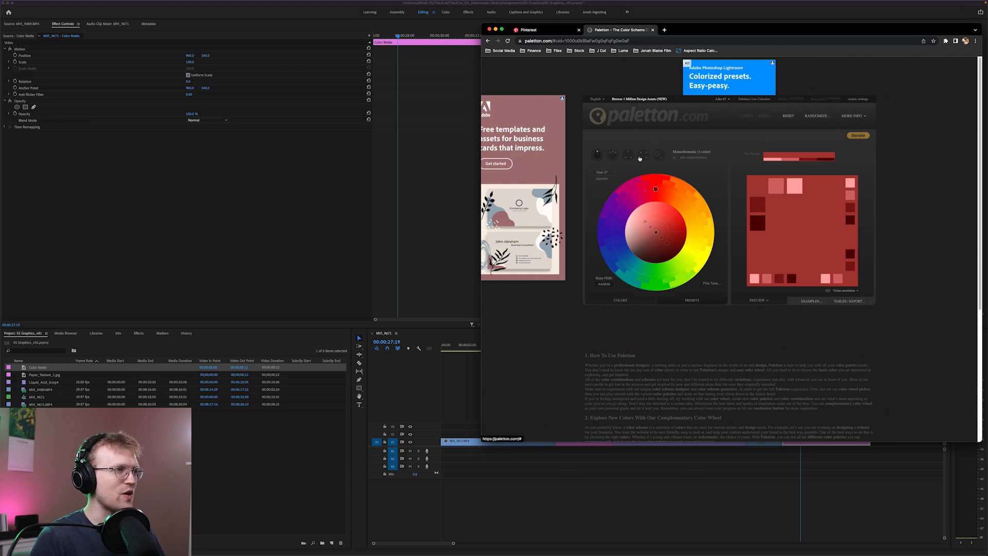
Switch the palette to the four-color tetrad scheme and make its shades brighter and more saturated
{"action": "left_click", "coordinate": [644, 156]}
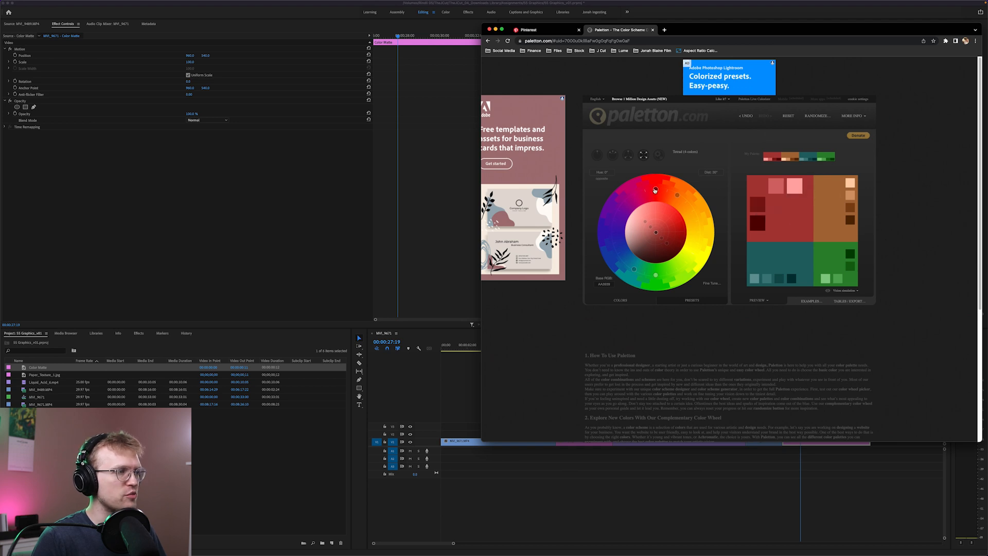
{"action": "mouse_move", "coordinate": [656, 190]}
{"action": "left_mouse_down"}
{"action": "mouse_move", "coordinate": [640, 190]}
{"action": "mouse_move", "coordinate": [669, 194]}
{"action": "mouse_move", "coordinate": [657, 190]}
{"action": "left_mouse_up"}
{"action": "mouse_move", "coordinate": [656, 233]}
{"action": "left_mouse_down"}
{"action": "mouse_move", "coordinate": [663, 225]}
{"action": "mouse_move", "coordinate": [650, 226]}
{"action": "mouse_move", "coordinate": [660, 238]}
{"action": "mouse_move", "coordinate": [670, 228]}
{"action": "left_mouse_up"}
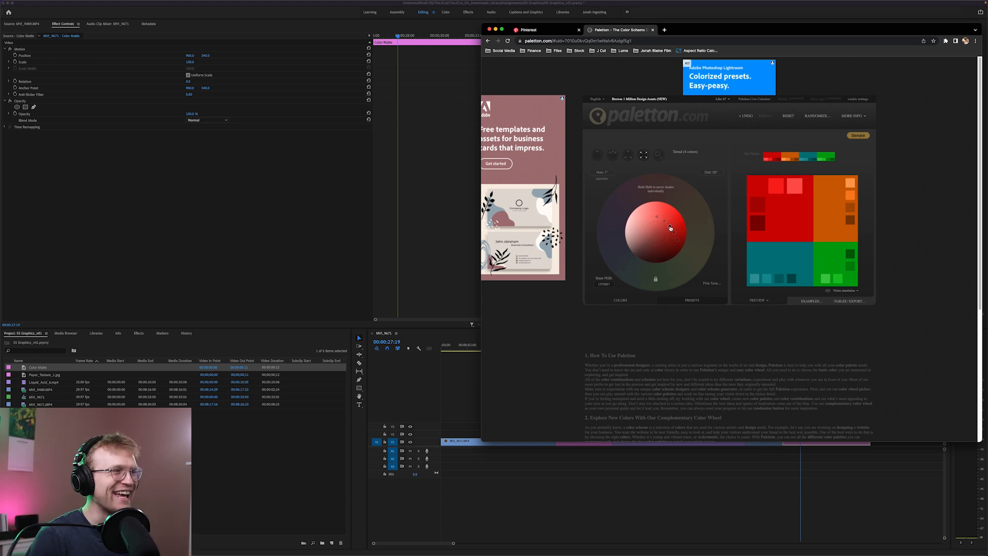
{"action": "left_click_drag", "start_coordinate": [670, 227], "coordinate": [660, 223]}
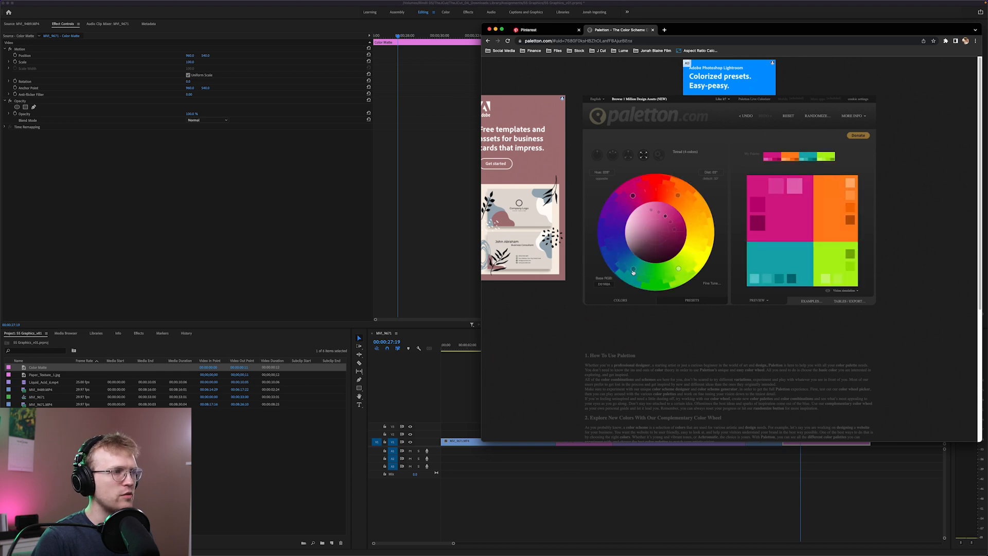
Rotate the tetrad's base hue to purple for a purple, orange-red, green and yellow-green palette
{"action": "left_click_drag", "start_coordinate": [634, 272], "coordinate": [632, 270]}
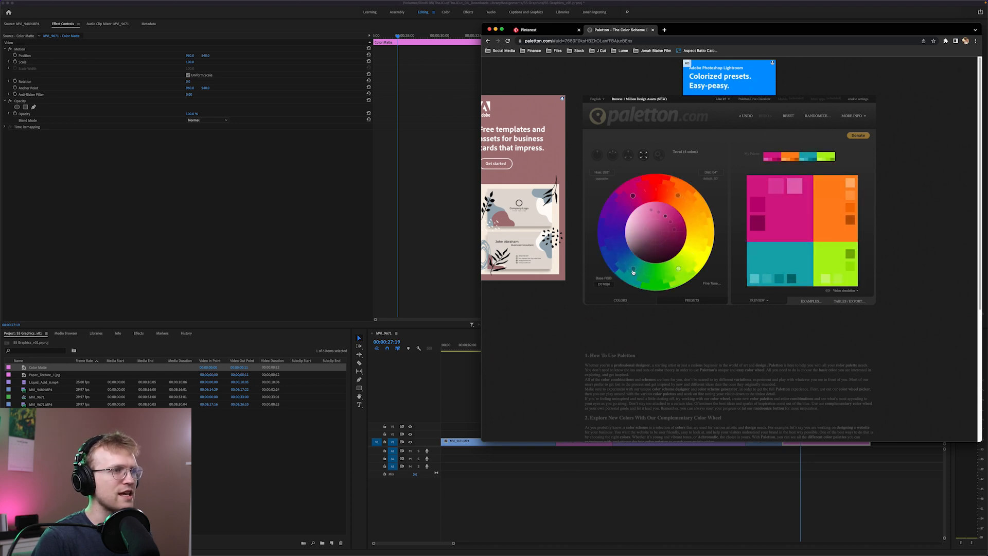
{"action": "left_click_drag", "start_coordinate": [633, 196], "coordinate": [624, 204]}
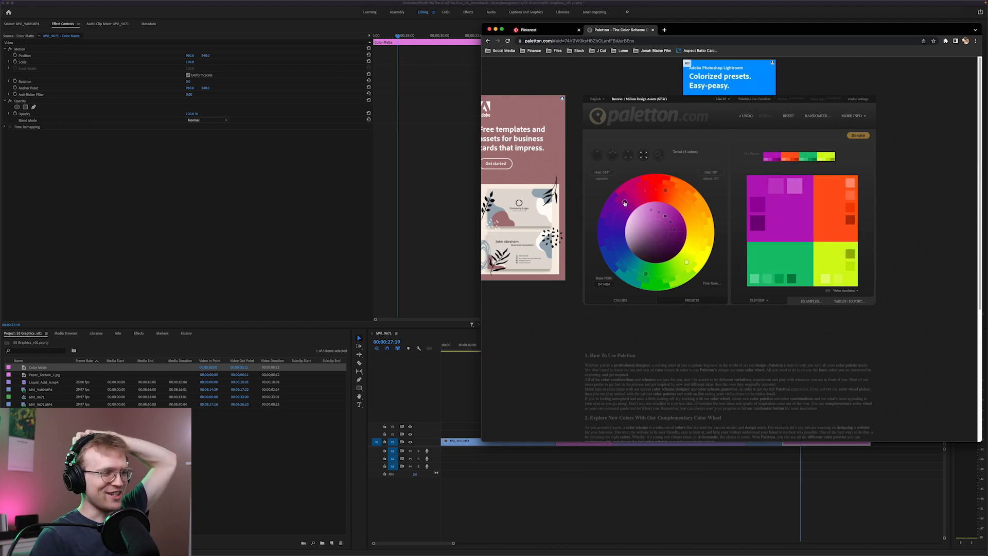
{"action": "mouse_move", "coordinate": [843, 216]}
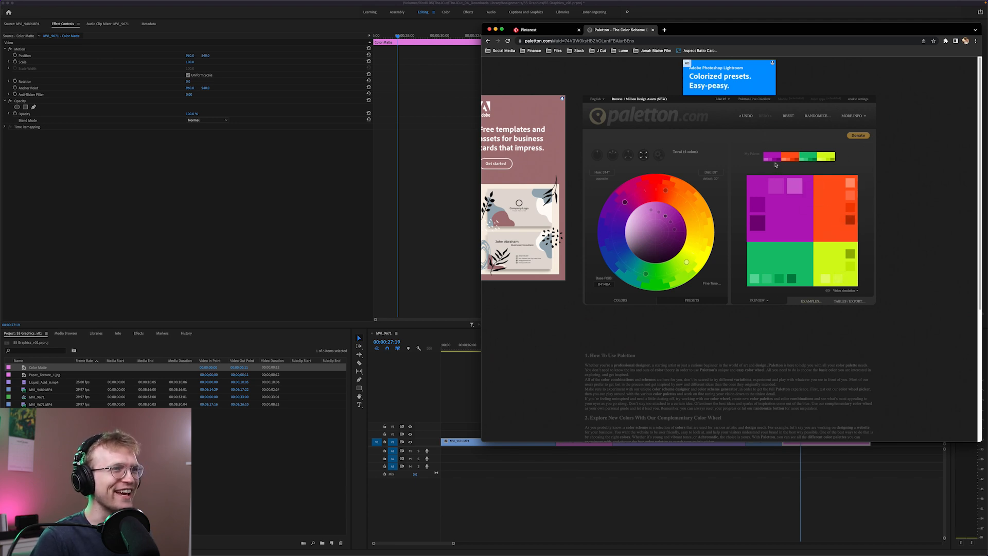
Shift the tetrad's base hue from purple to magenta-pink and open the palette's color tables for export
{"action": "left_click_drag", "start_coordinate": [646, 273], "coordinate": [643, 275]}
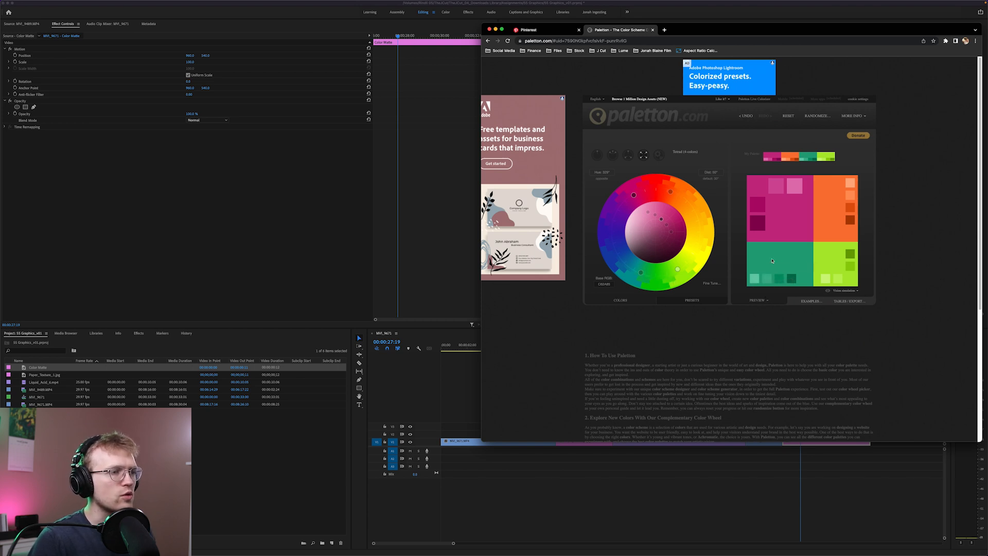
{"action": "left_click", "coordinate": [854, 301]}
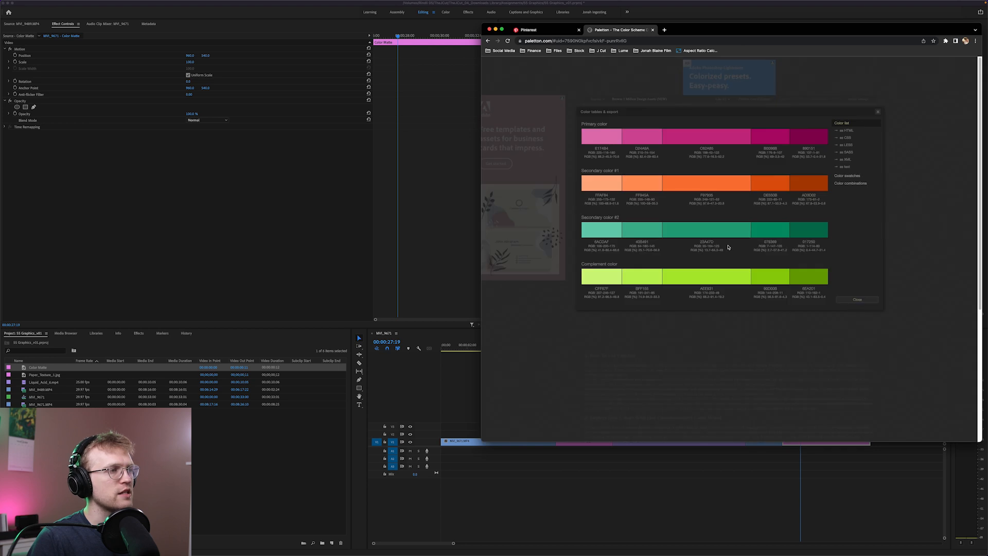
{"action": "left_click_drag", "start_coordinate": [691, 153], "coordinate": [721, 153]}
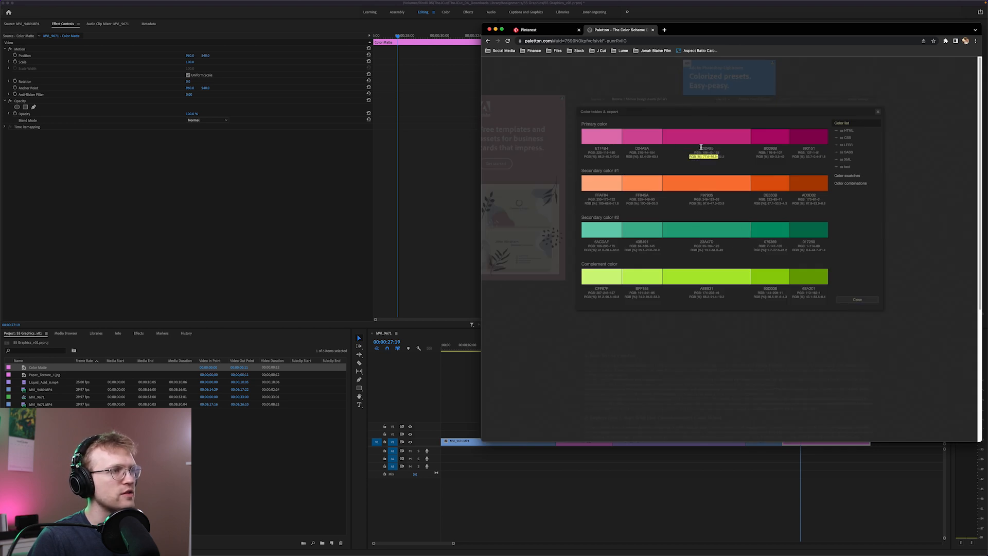
Copy the hex code of the lightest complement green from Paletton and set it as the Color Matte's color in Premiere Pro
{"action": "key", "text": "super+Tab"}
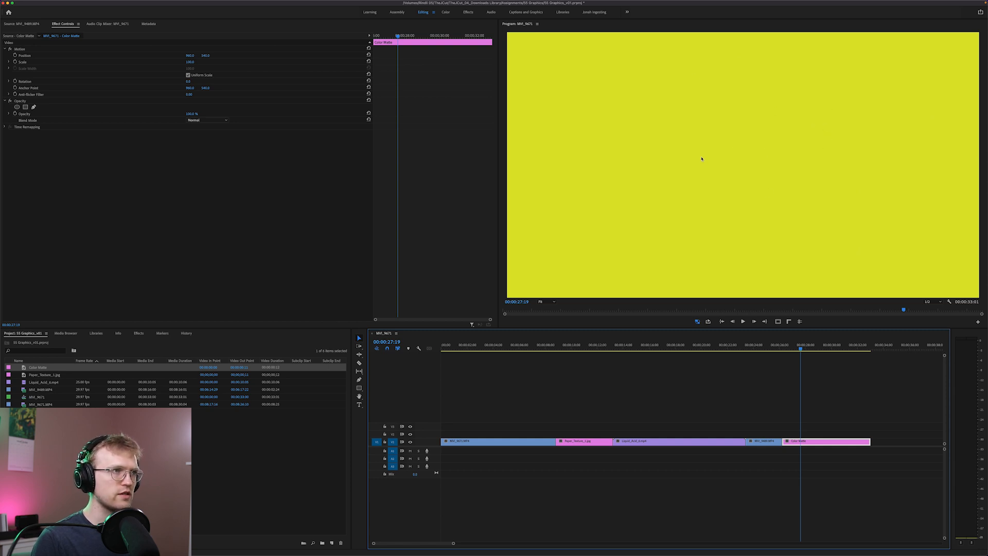
{"action": "double_click", "coordinate": [812, 444]}
{"action": "key", "text": "ctrl+Up"}
{"action": "left_click", "coordinate": [809, 296]}
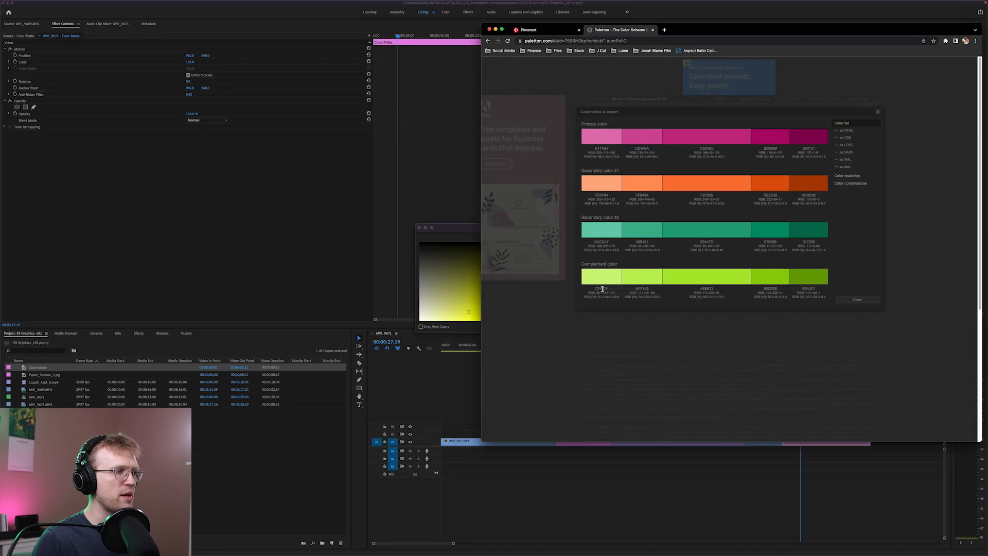
{"action": "double_click", "coordinate": [602, 290]}
{"action": "key", "text": "super+c"}
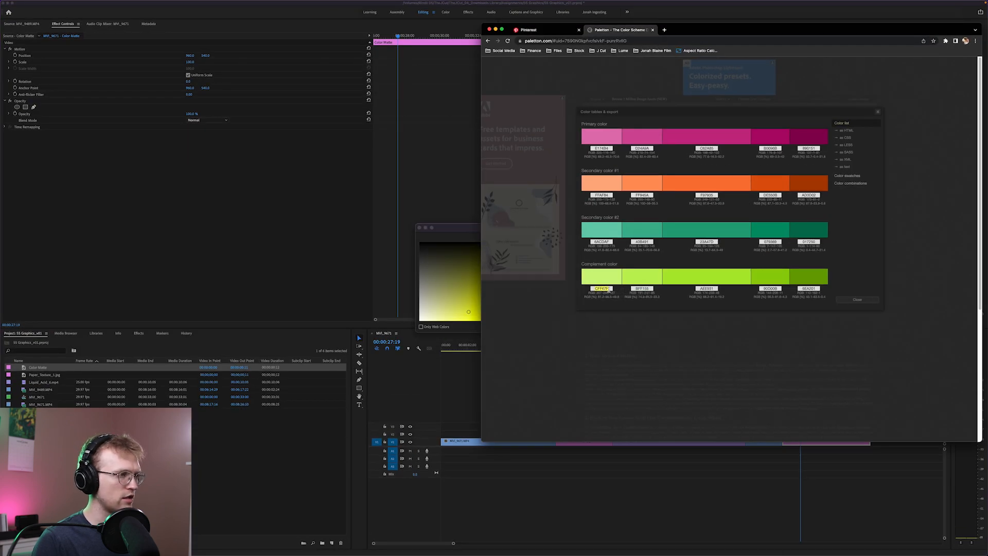
{"action": "key", "text": "super+Tab"}
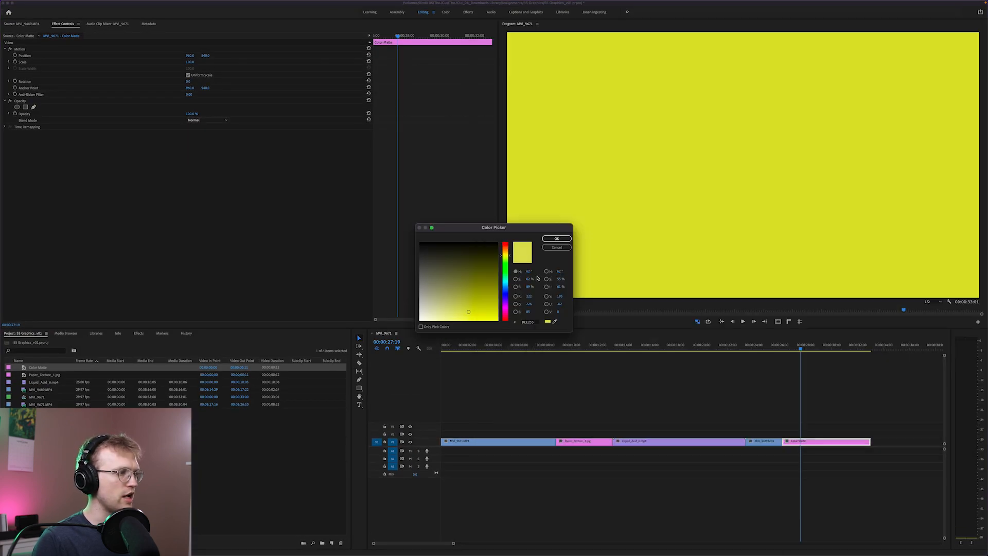
{"action": "left_click", "coordinate": [530, 321]}
{"action": "key", "text": "super+v"}
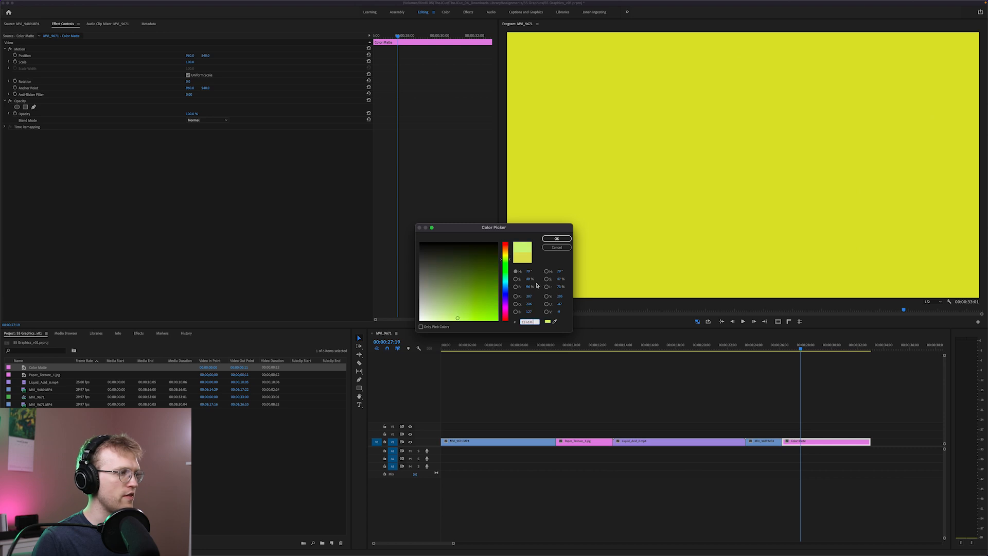
{"action": "left_click", "coordinate": [556, 239]}
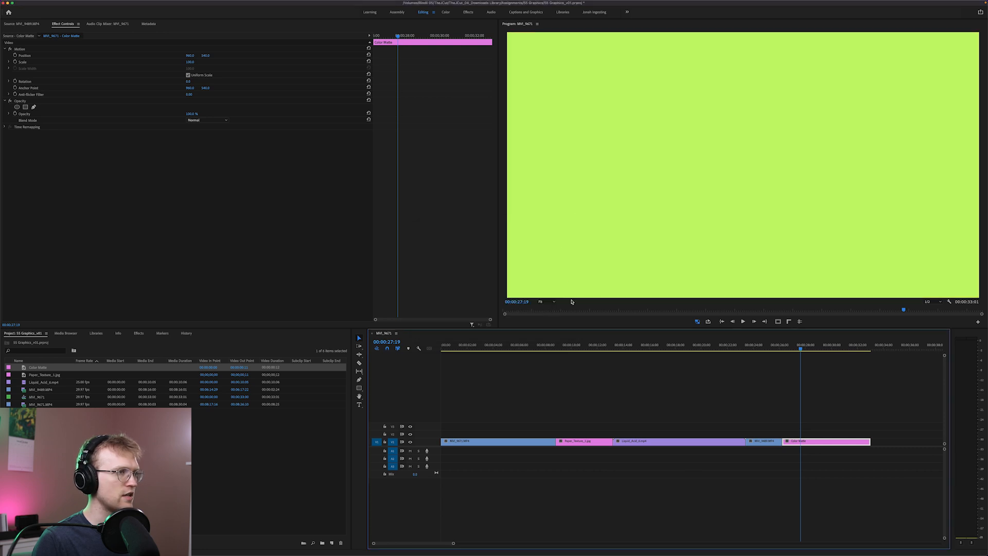
{"action": "left_click", "coordinate": [359, 389]}
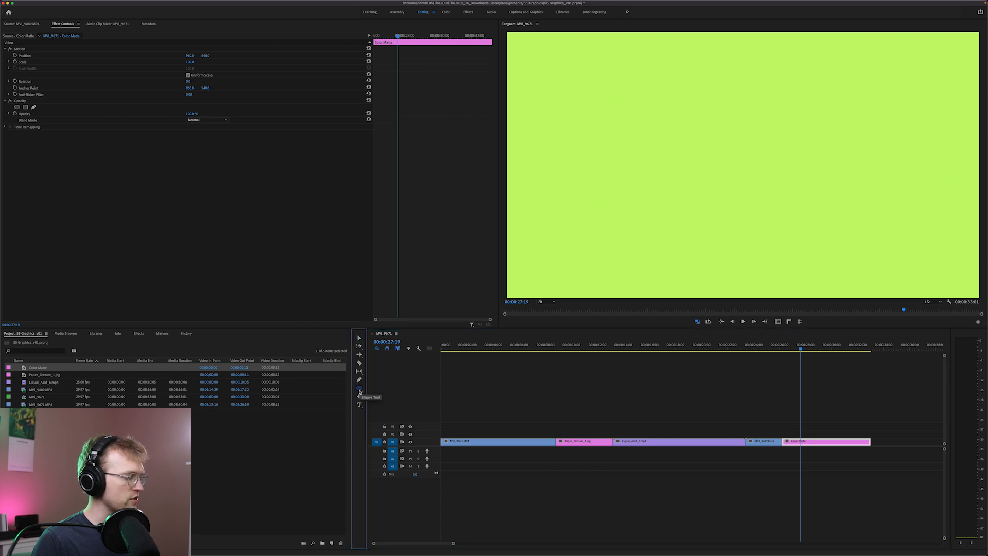
{"action": "left_click", "coordinate": [359, 390]}
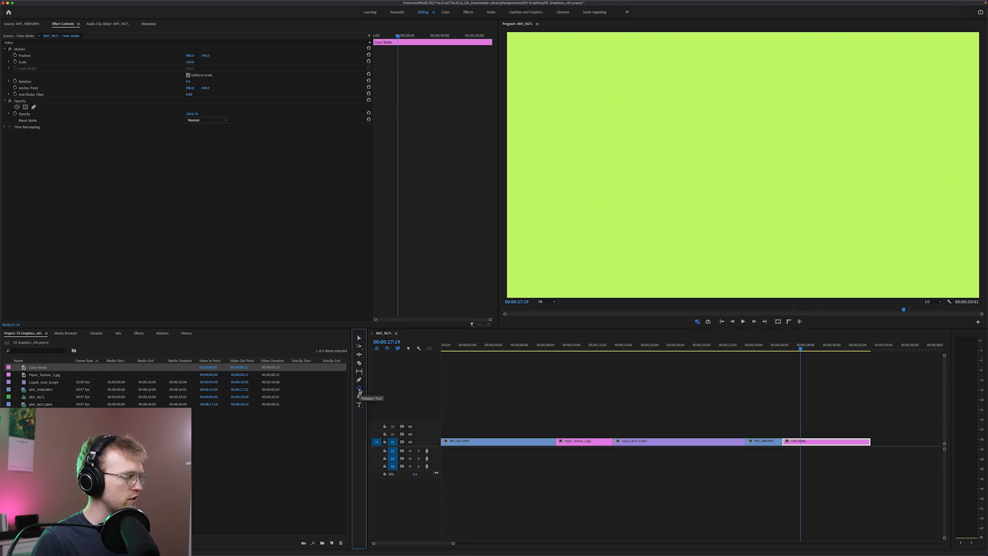
{"action": "left_click", "coordinate": [359, 390]}
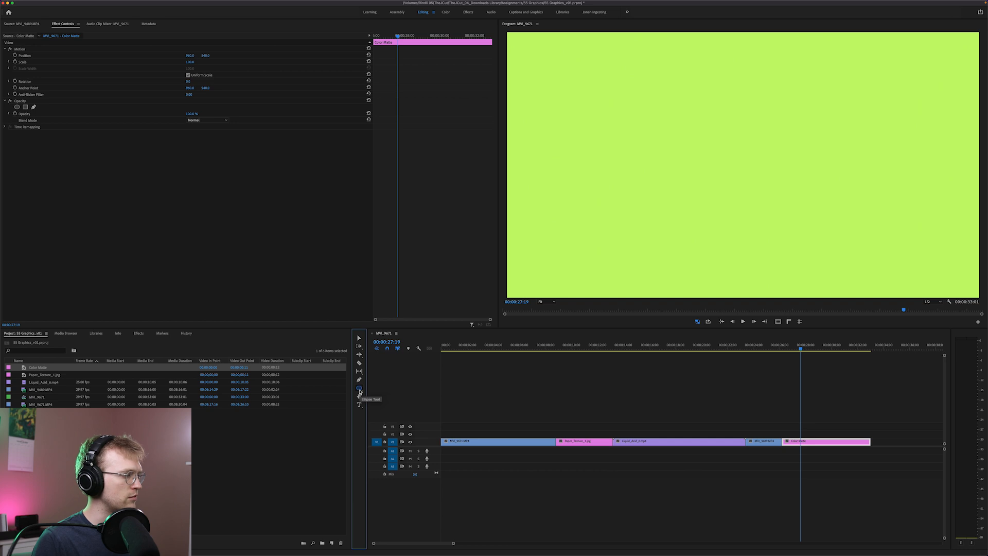
{"action": "left_click", "coordinate": [360, 381]}
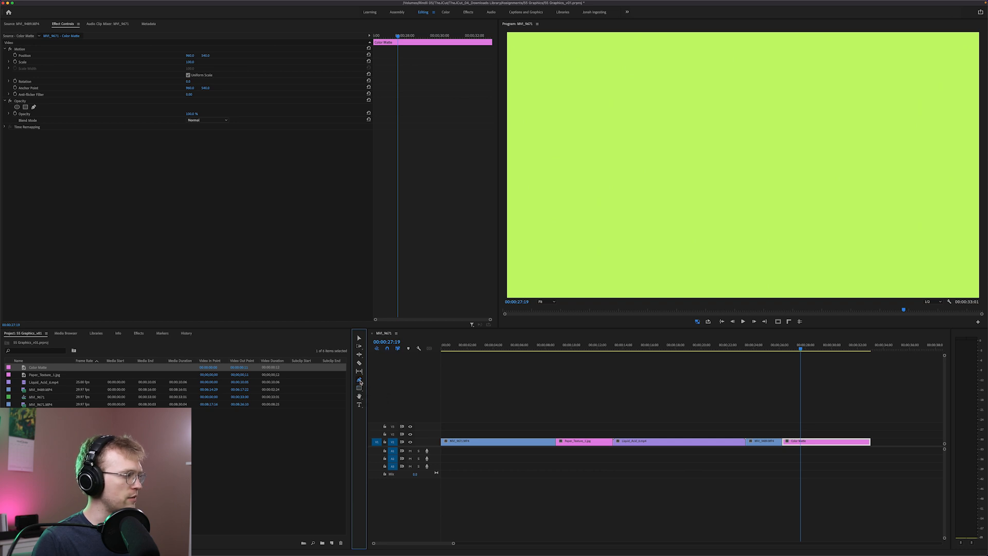
{"action": "left_click", "coordinate": [359, 405]}
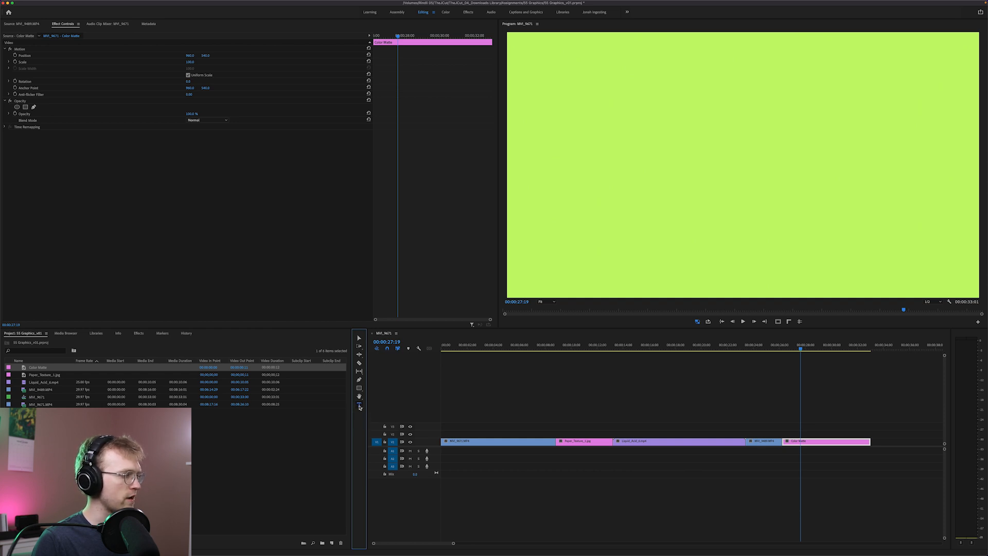
Draw a small square at about 168, 620 near the frame's left edge and show its shape properties
{"action": "left_click", "coordinate": [358, 388]}
{"action": "mouse_move", "coordinate": [535, 170]}
{"action": "left_mouse_down"}
{"action": "mouse_move", "coordinate": [582, 218]}
{"action": "mouse_move", "coordinate": [591, 189]}
{"action": "mouse_move", "coordinate": [578, 192]}
{"action": "mouse_move", "coordinate": [601, 199]}
{"action": "mouse_move", "coordinate": [578, 214]}
{"action": "mouse_move", "coordinate": [557, 200]}
{"action": "left_mouse_up"}
{"action": "left_click", "coordinate": [5, 95]}
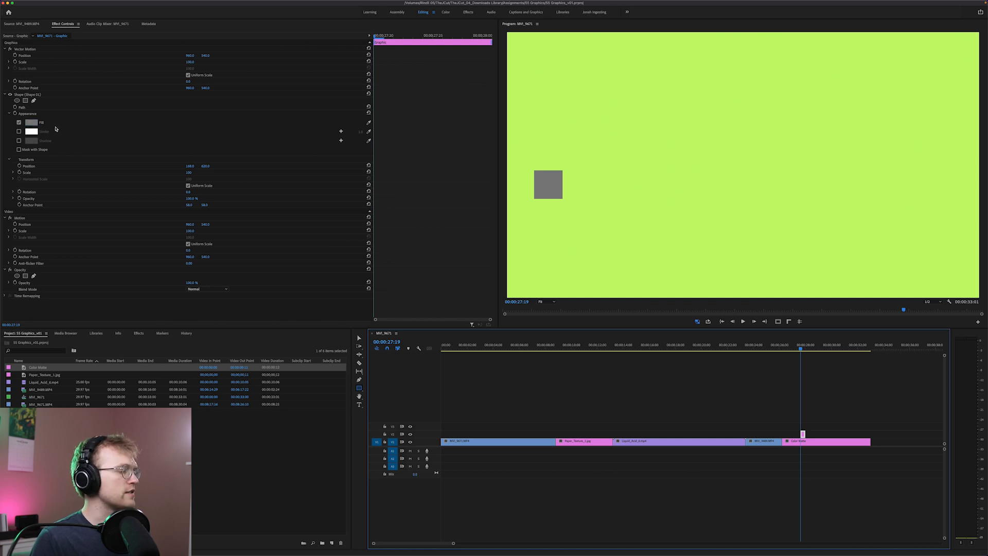
Give the square a dark red stroke with a width of 6
{"action": "left_click", "coordinate": [19, 131]}
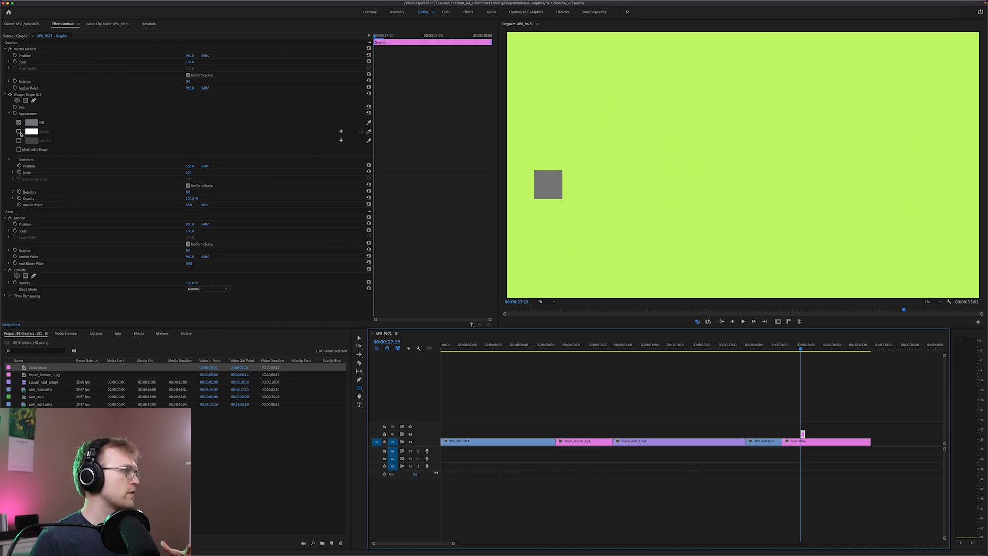
{"action": "left_click", "coordinate": [32, 131]}
{"action": "left_click", "coordinate": [483, 286]}
{"action": "left_click", "coordinate": [556, 238]}
{"action": "mouse_move", "coordinate": [360, 132]}
{"action": "left_mouse_down"}
{"action": "mouse_move", "coordinate": [401, 132]}
{"action": "mouse_move", "coordinate": [353, 131]}
{"action": "left_mouse_up"}
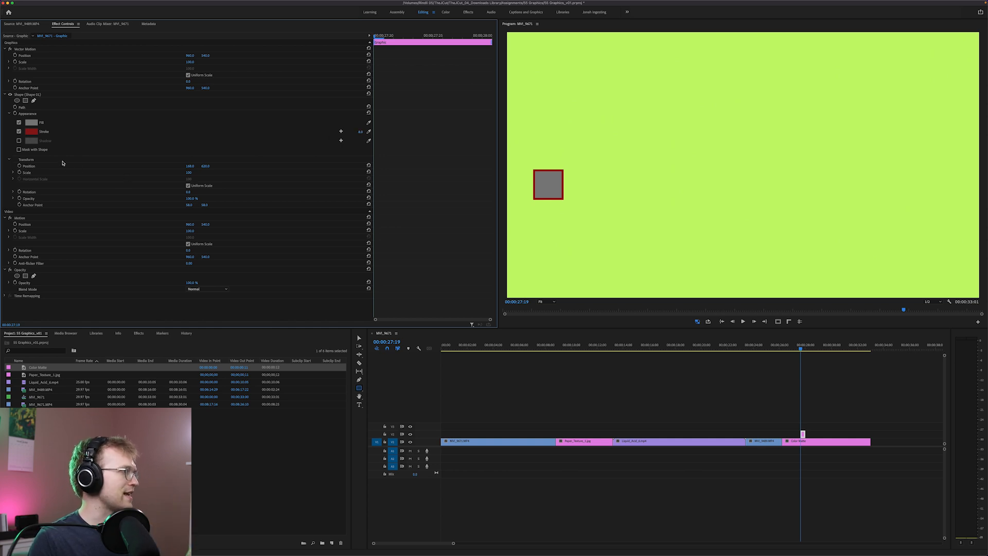
Try a drop shadow on the square with 100% opacity and a larger distance, comparing the look with and without it
{"action": "left_click", "coordinate": [19, 141]}
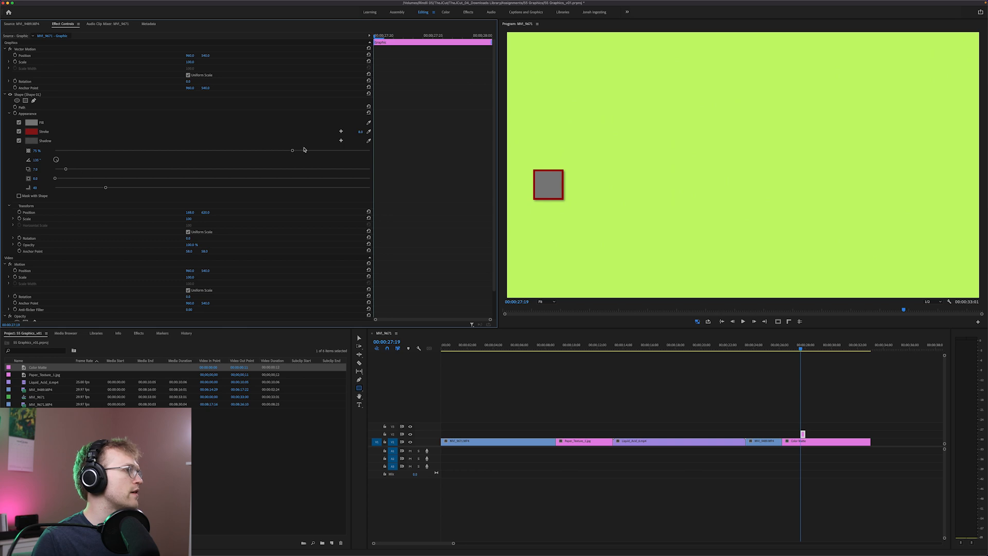
{"action": "left_click_drag", "start_coordinate": [293, 151], "coordinate": [401, 154]}
{"action": "left_click_drag", "start_coordinate": [65, 169], "coordinate": [116, 173]}
{"action": "left_click", "coordinate": [19, 141]}
{"action": "left_click", "coordinate": [19, 141]}
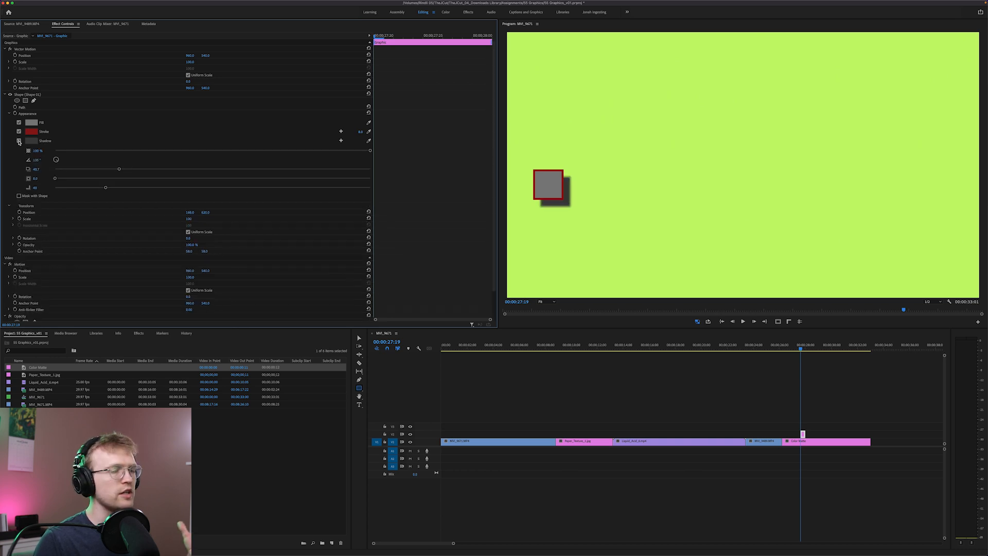
{"action": "left_click", "coordinate": [19, 141]}
{"action": "left_click", "coordinate": [19, 141]}
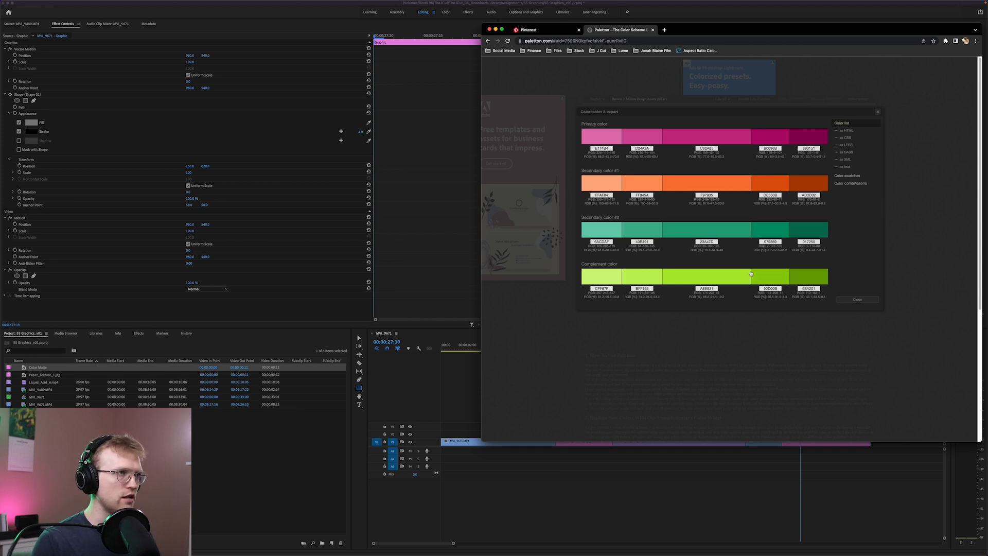
Check the Pinterest inspiration pins, and set the square's fill to the hex code of Paletton's middle primary pink
{"action": "left_click", "coordinate": [565, 30]}
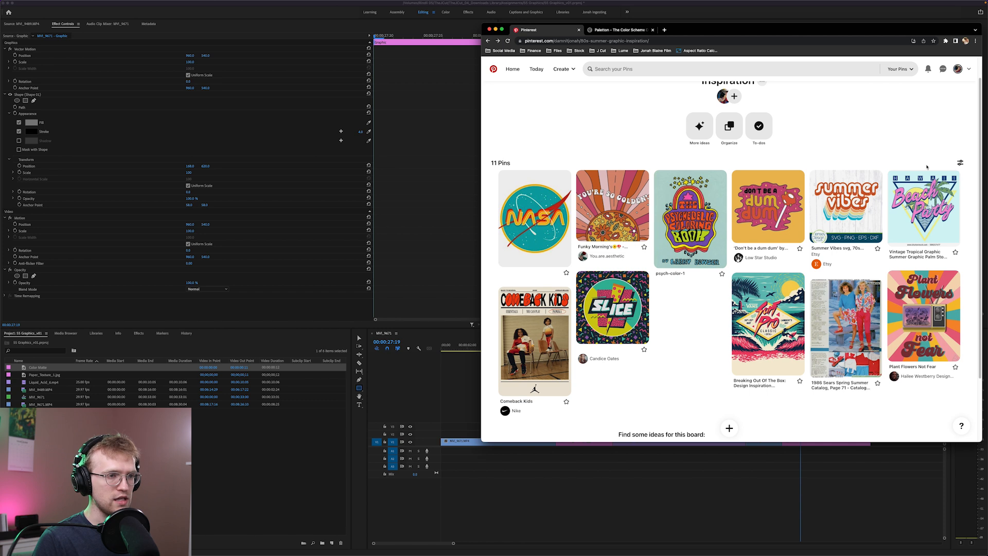
{"action": "left_click", "coordinate": [431, 288]}
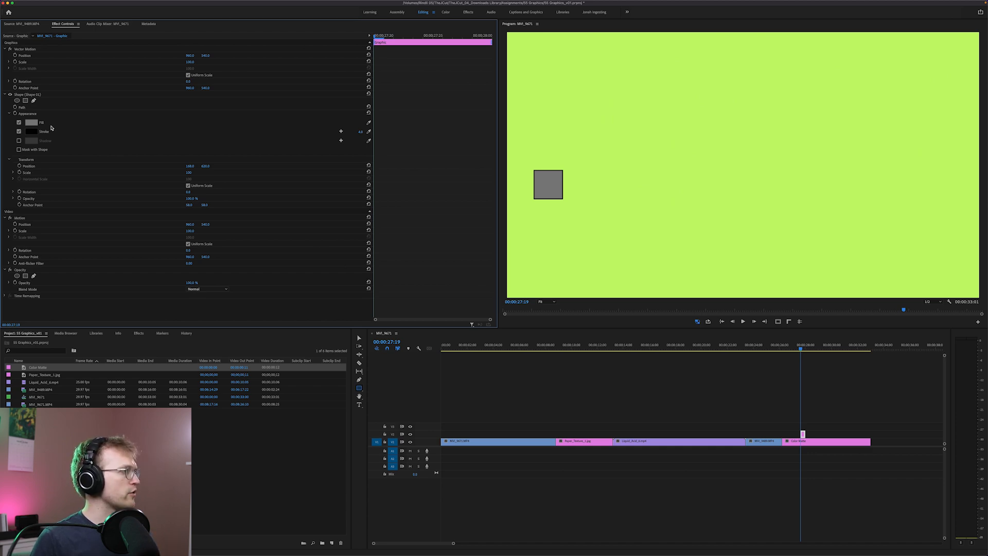
{"action": "left_click", "coordinate": [32, 122]}
{"action": "key", "text": "ctrl+Up"}
{"action": "left_click", "coordinate": [795, 257]}
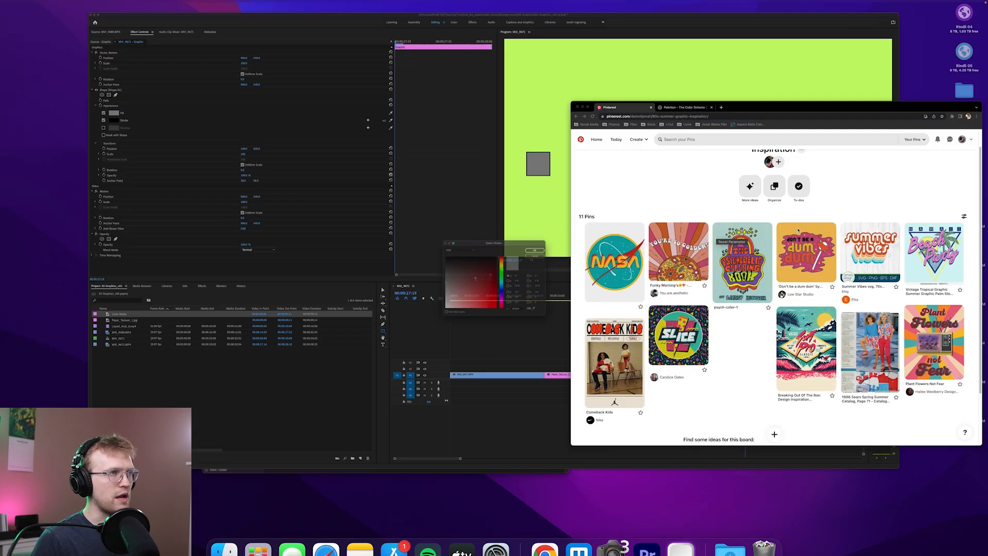
{"action": "left_click", "coordinate": [632, 31]}
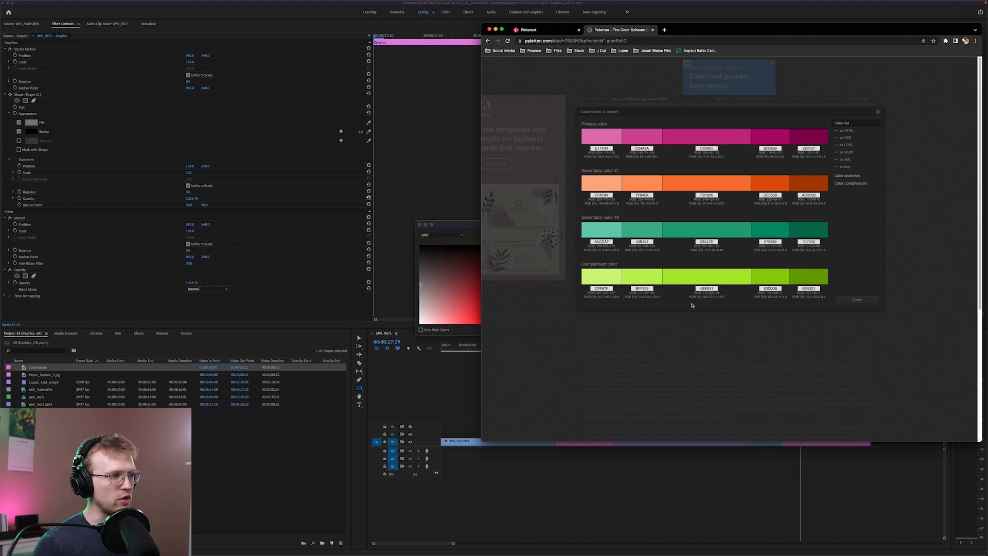
{"action": "double_click", "coordinate": [707, 150]}
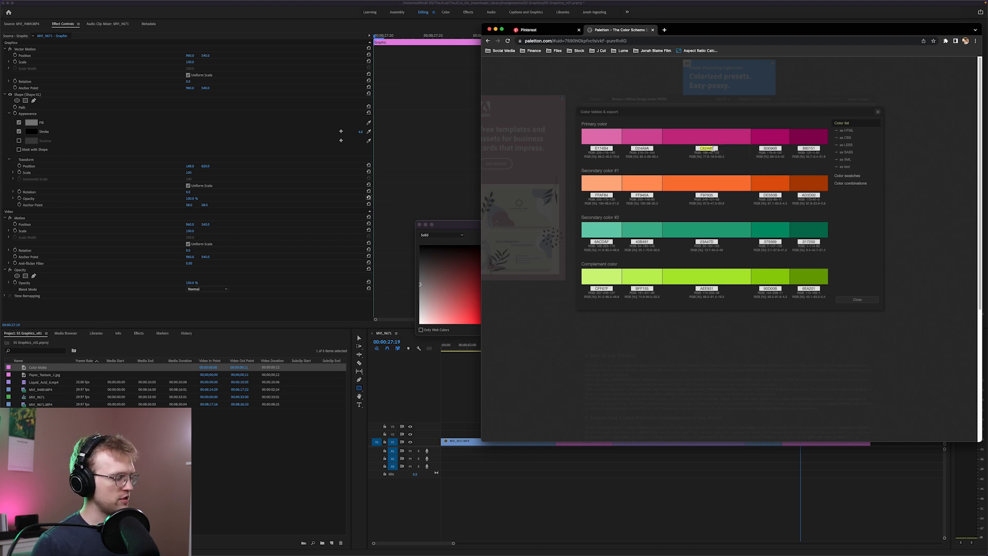
{"action": "left_click", "coordinate": [471, 228]}
{"action": "left_click", "coordinate": [533, 325]}
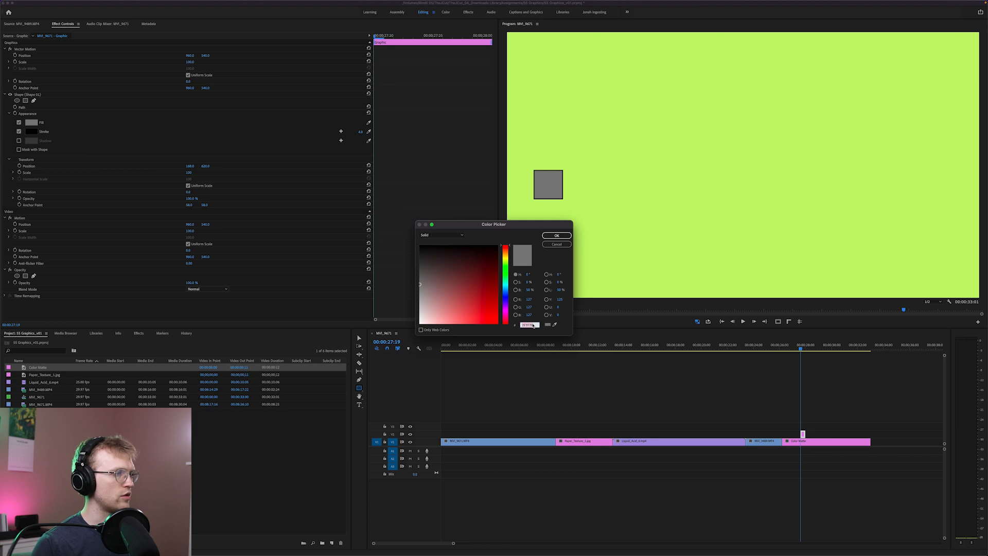
{"action": "key", "text": "super+v"}
{"action": "left_click", "coordinate": [554, 235]}
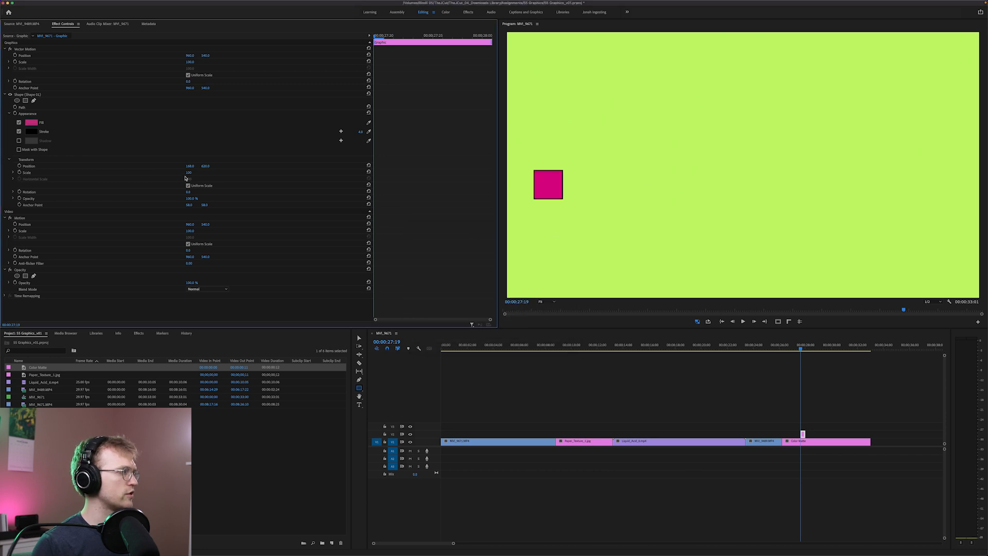
Look over the four color rows of the Paletton color table again
{"action": "key", "text": "ctrl+Up"}
{"action": "left_click", "coordinate": [789, 254]}
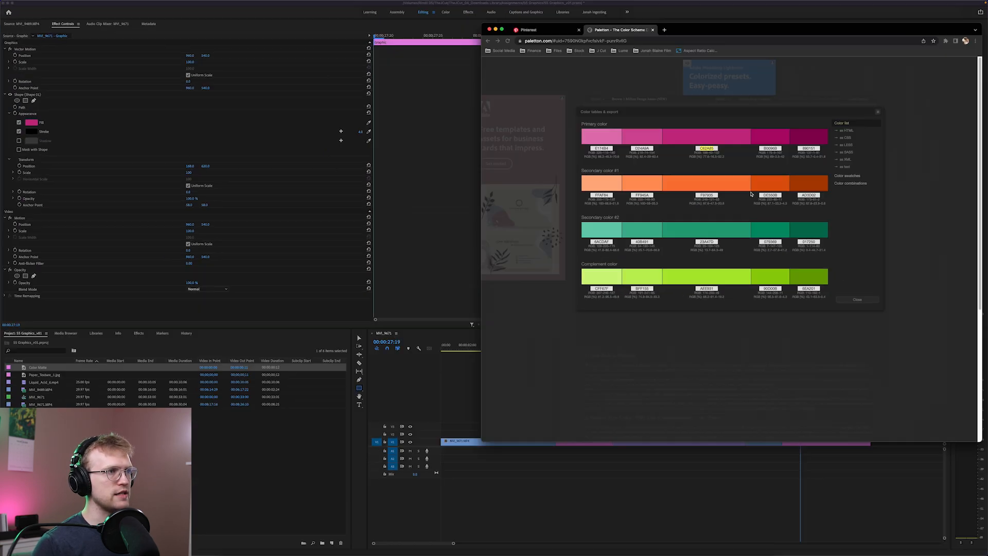
{"action": "left_click", "coordinate": [730, 156]}
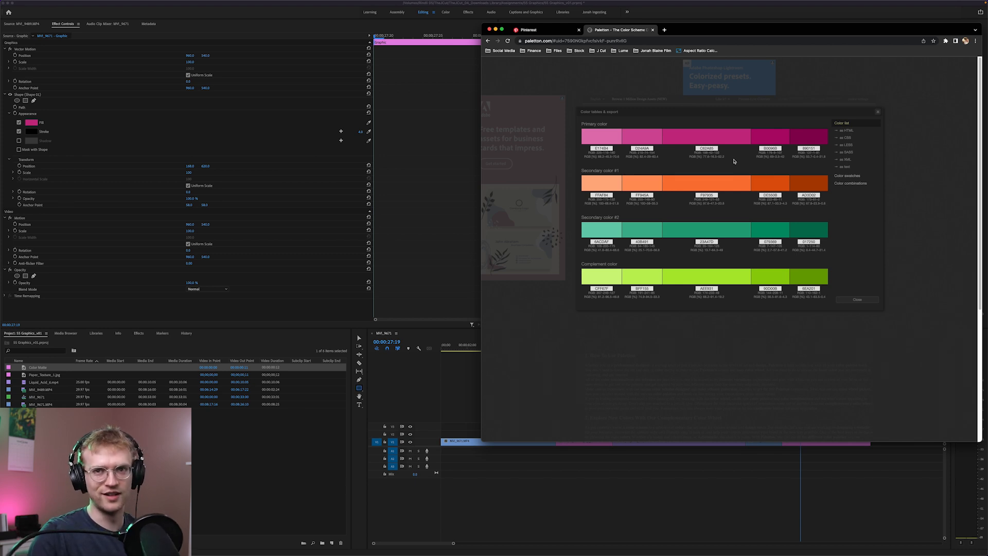
Back in Premiere Pro, turn off the square's stroke and extend its graphic clip to match the Color Matte clip
{"action": "key", "text": "super+Tab"}
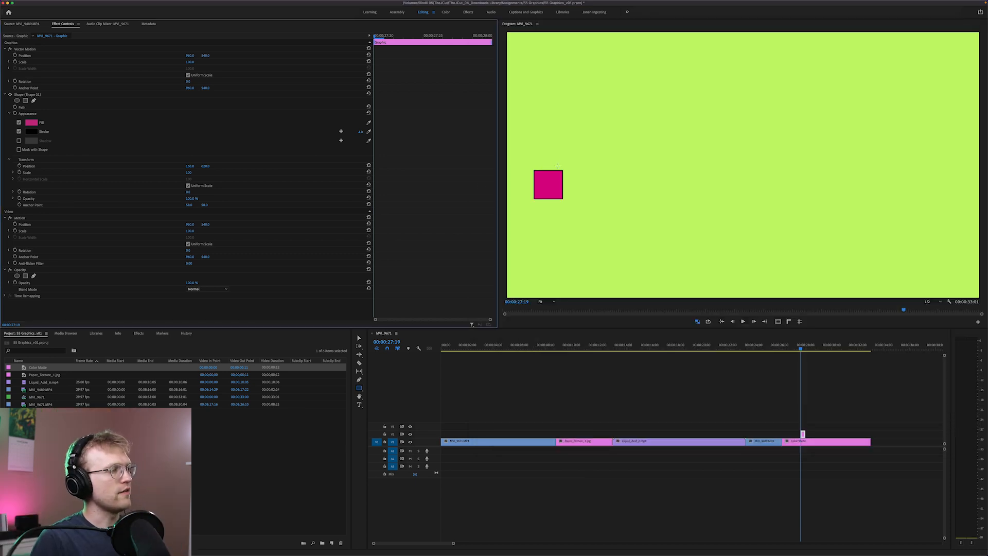
{"action": "left_click", "coordinate": [19, 131]}
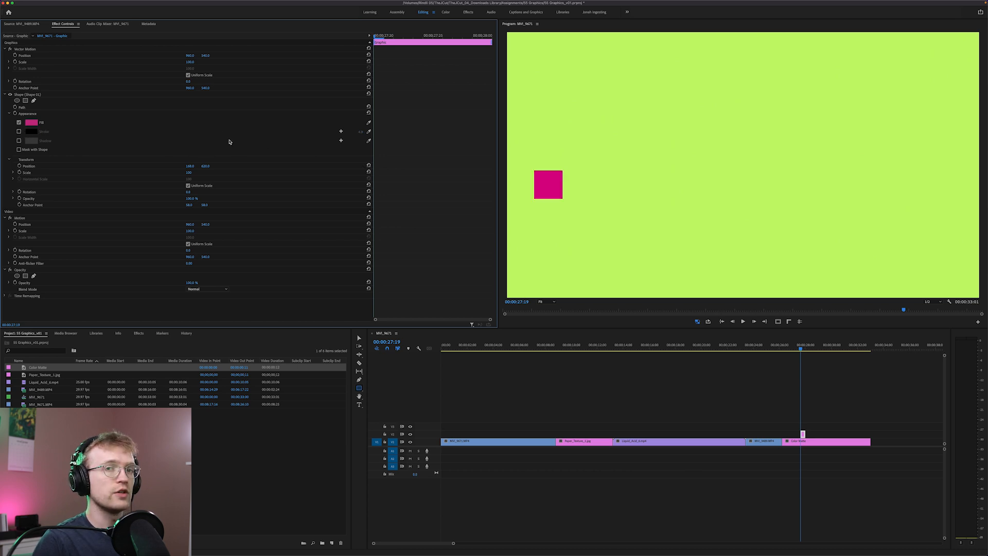
{"action": "left_click_drag", "start_coordinate": [801, 434], "coordinate": [874, 435]}
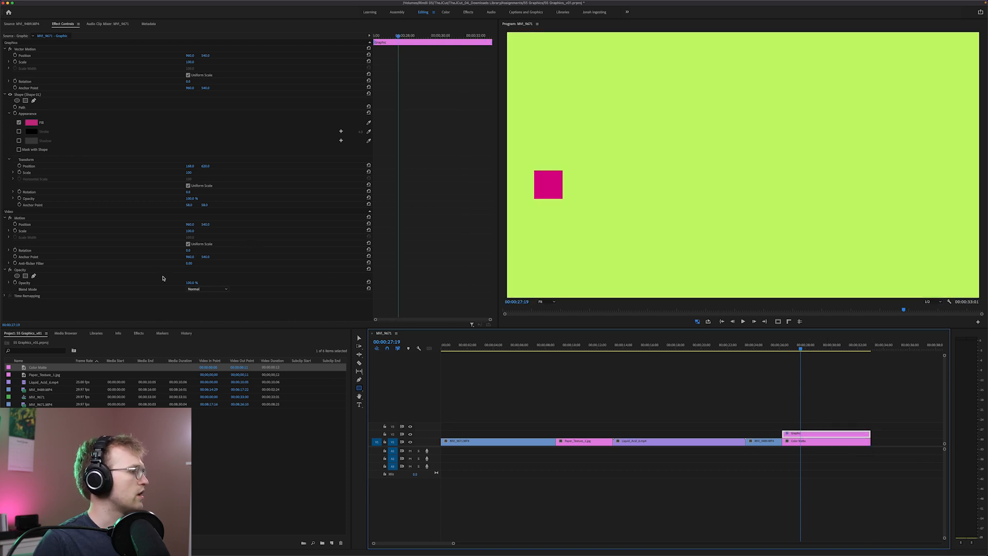
Duplicate the square's clip onto the track above, rotate the copy 25° and move it to the frame's right side
{"action": "left_click_drag", "start_coordinate": [815, 434], "coordinate": [808, 429]}
{"action": "left_click", "coordinate": [808, 428]}
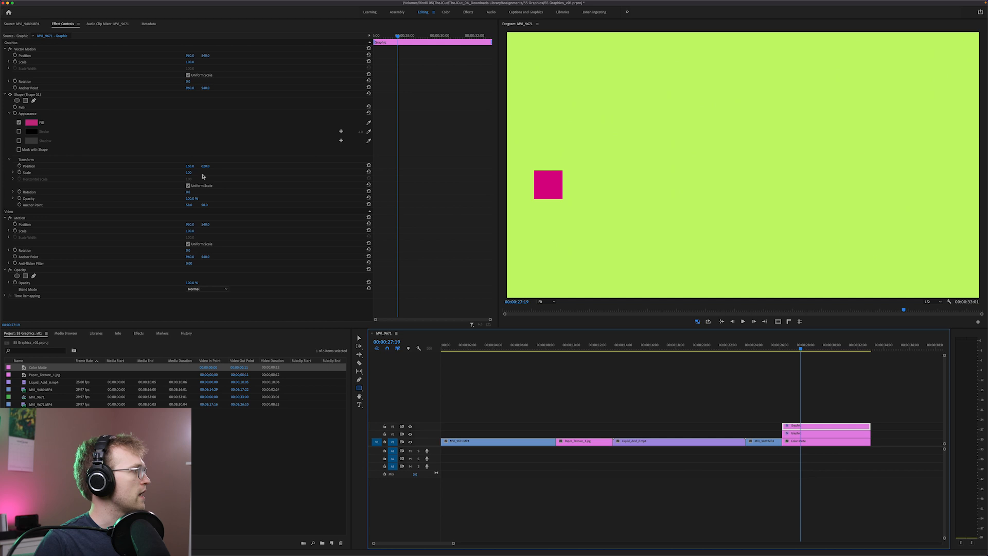
{"action": "left_click", "coordinate": [188, 192]}
{"action": "type", "text": "25"}
{"action": "key", "text": "Return"}
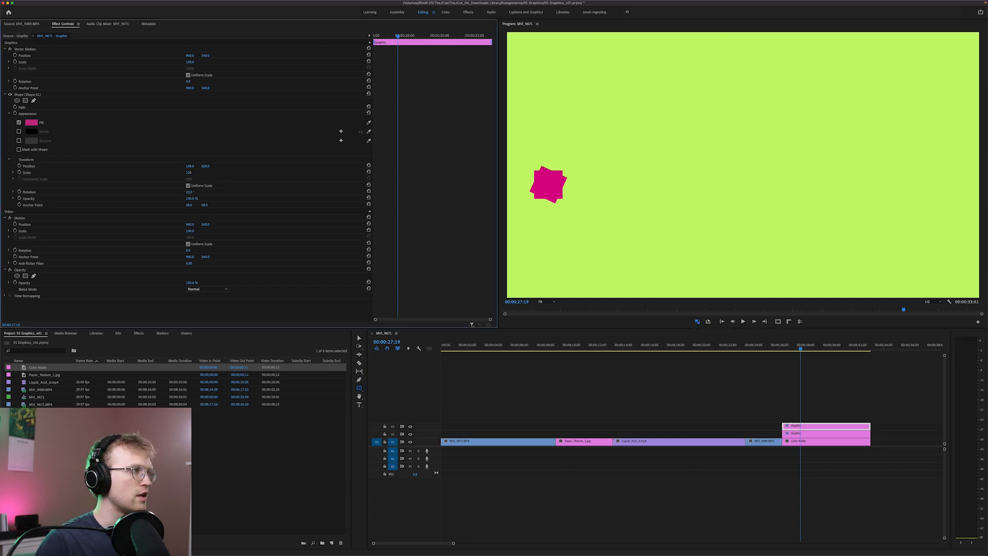
{"action": "left_click_drag", "start_coordinate": [190, 166], "coordinate": [253, 165]}
Duplicate the square's clip once more onto a new track and place this copy in the frame's upper-right corner
{"action": "left_click_drag", "start_coordinate": [825, 426], "coordinate": [819, 421], "text": "alt"}
{"action": "mouse_move", "coordinate": [205, 166]}
{"action": "left_mouse_down"}
{"action": "mouse_move", "coordinate": [175, 166]}
{"action": "mouse_move", "coordinate": [212, 182]}
{"action": "left_mouse_up"}
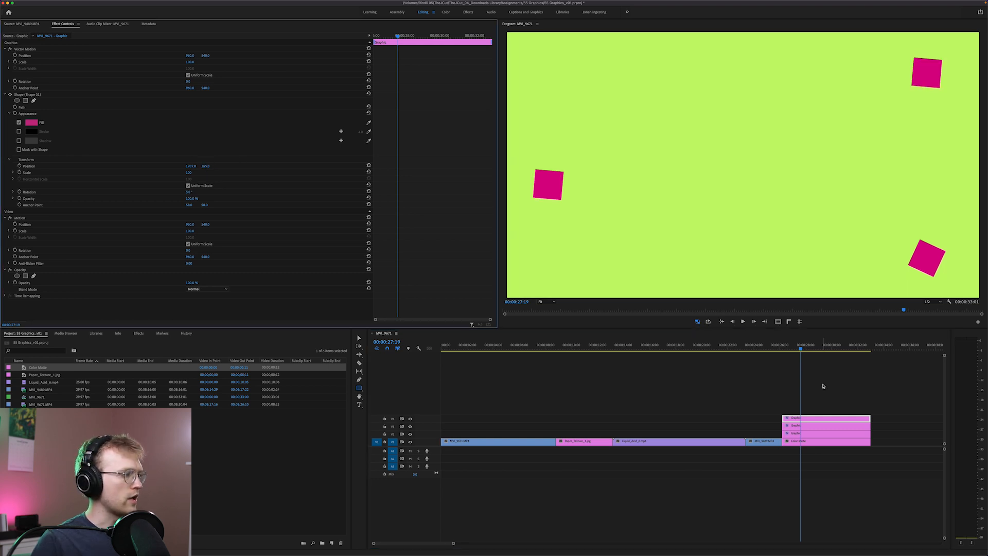
Recolor the upper-right square orange, and draw a small circle with the Ellipse tool in its clip before deleting that circle
{"action": "left_click_drag", "start_coordinate": [360, 388], "coordinate": [368, 398]}
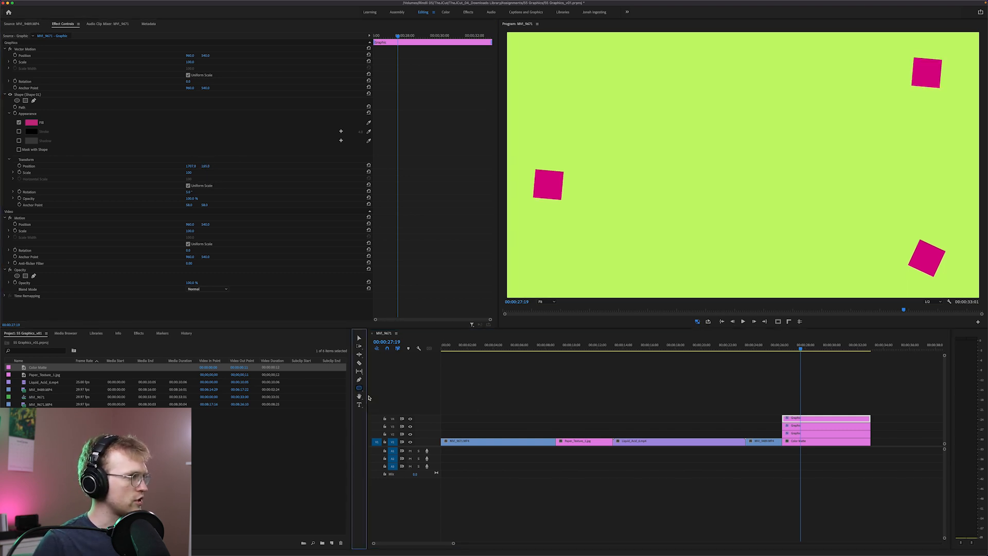
{"action": "mouse_move", "coordinate": [620, 162]}
{"action": "left_mouse_down"}
{"action": "mouse_move", "coordinate": [654, 204]}
{"action": "mouse_move", "coordinate": [634, 189]}
{"action": "left_mouse_up"}
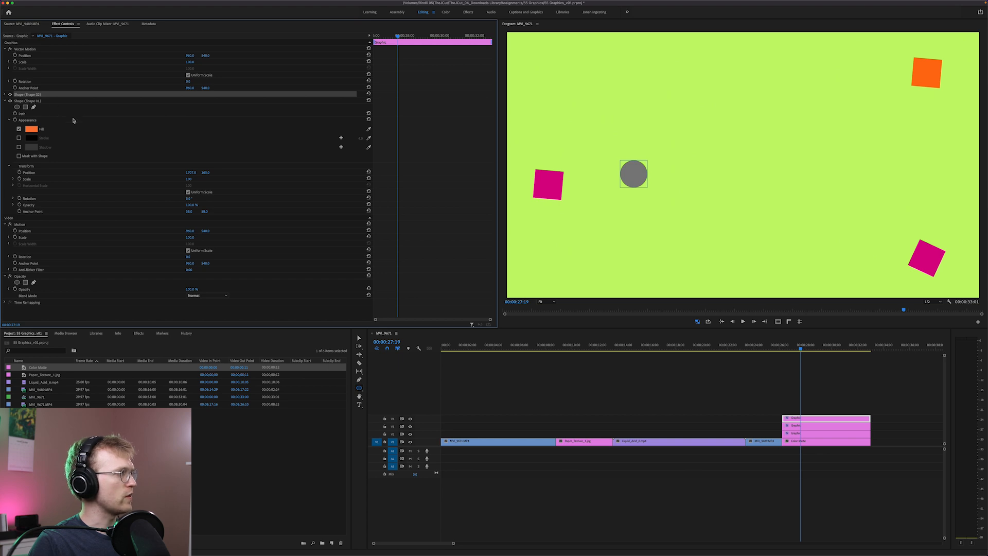
{"action": "key", "text": "Delete"}
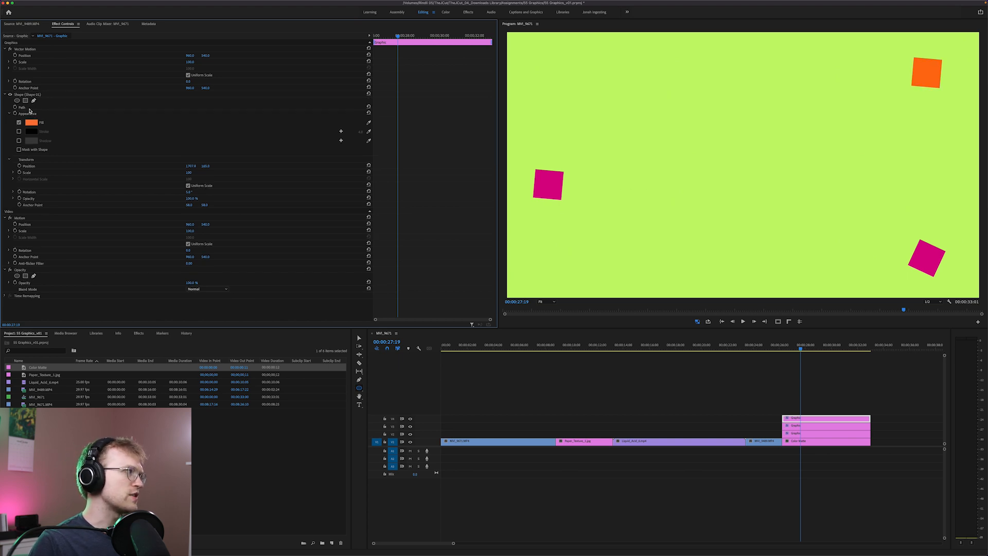
Draw an orange circle as its own graphic clip and duplicate it so circles sit at the frame's lower left, top edge and right edge
{"action": "left_click", "coordinate": [806, 394]}
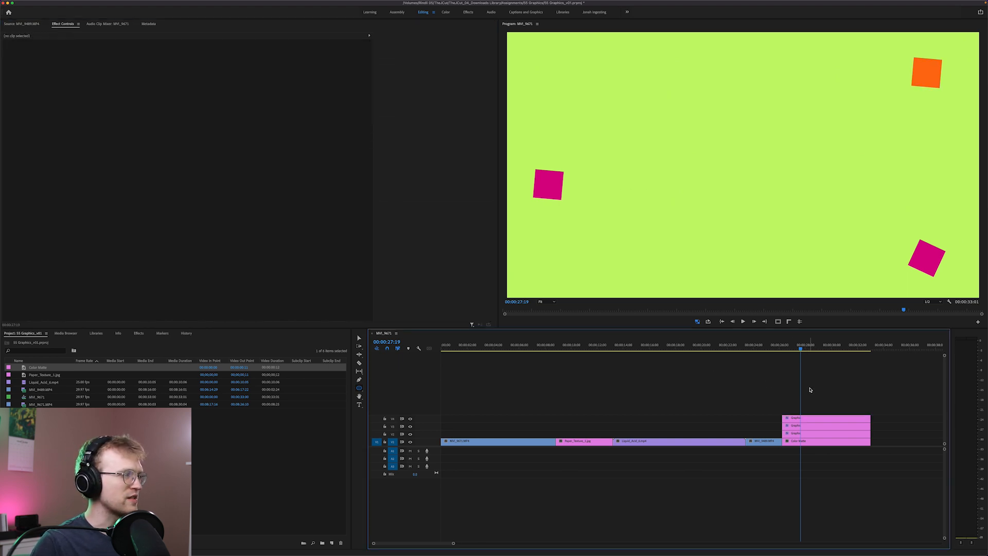
{"action": "left_click", "coordinate": [809, 420]}
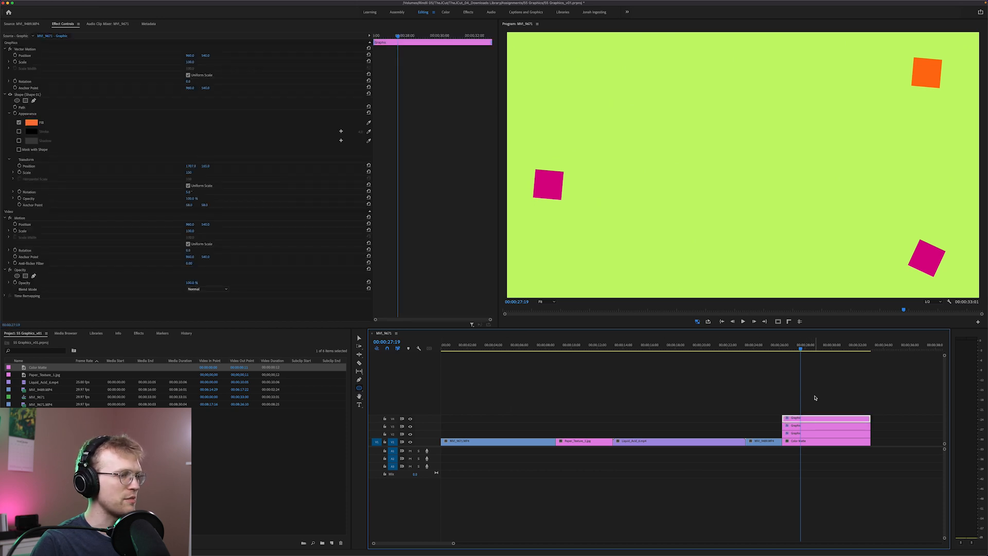
{"action": "left_click", "coordinate": [784, 406]}
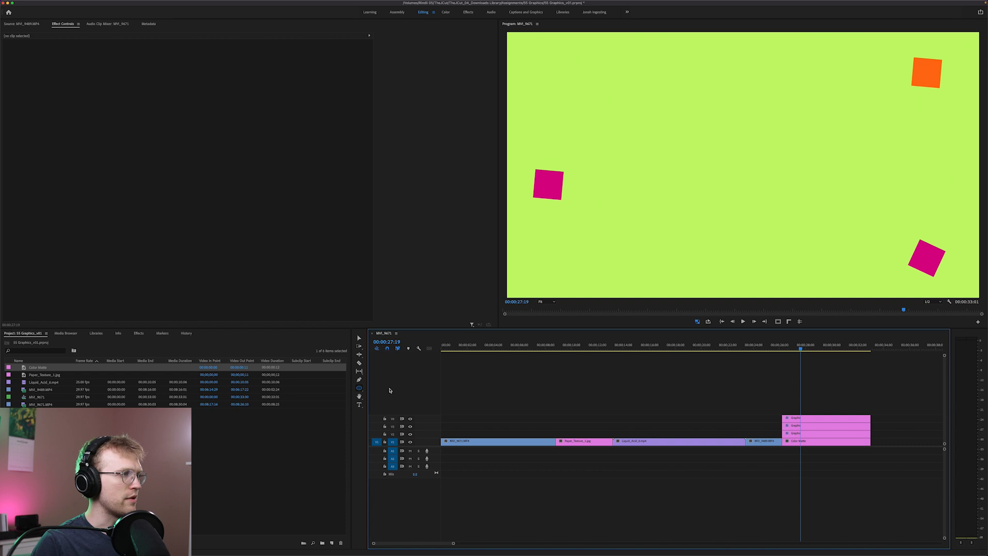
{"action": "left_click_drag", "start_coordinate": [600, 168], "coordinate": [626, 199]}
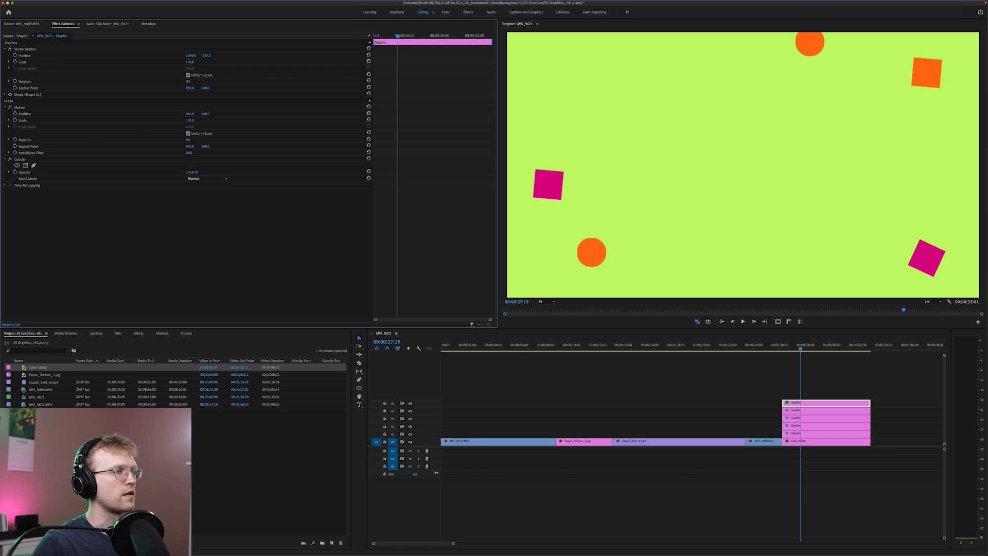
Draw a dark green triangle on a new track and place rotated copies at the frame's upper left, upper right and bottom edge
{"action": "left_click", "coordinate": [629, 239]}
{"action": "left_click_drag", "start_coordinate": [645, 99], "coordinate": [686, 141]}
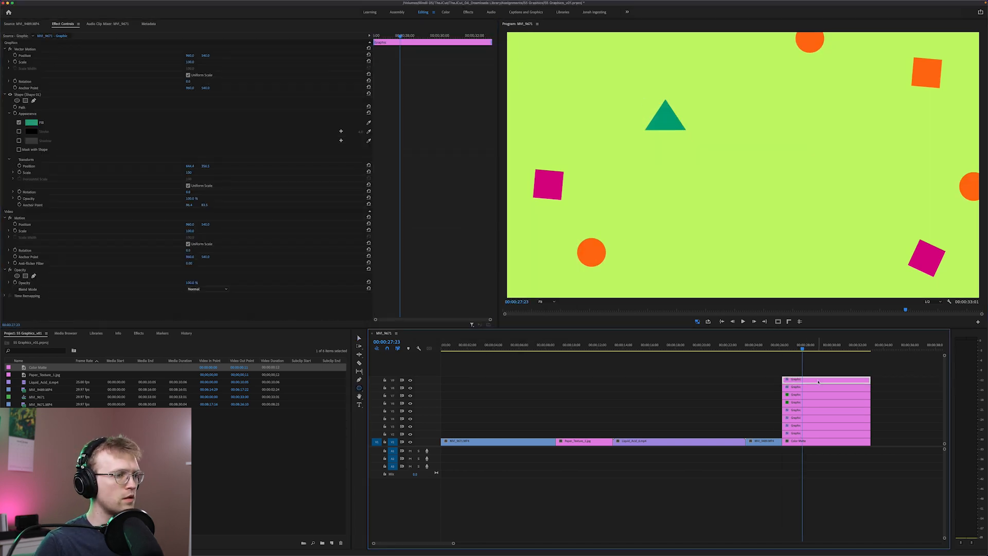
{"action": "key", "text": "Right"}
{"action": "key", "text": "Right"}
{"action": "key", "text": "Right"}
{"action": "key", "text": "Right"}
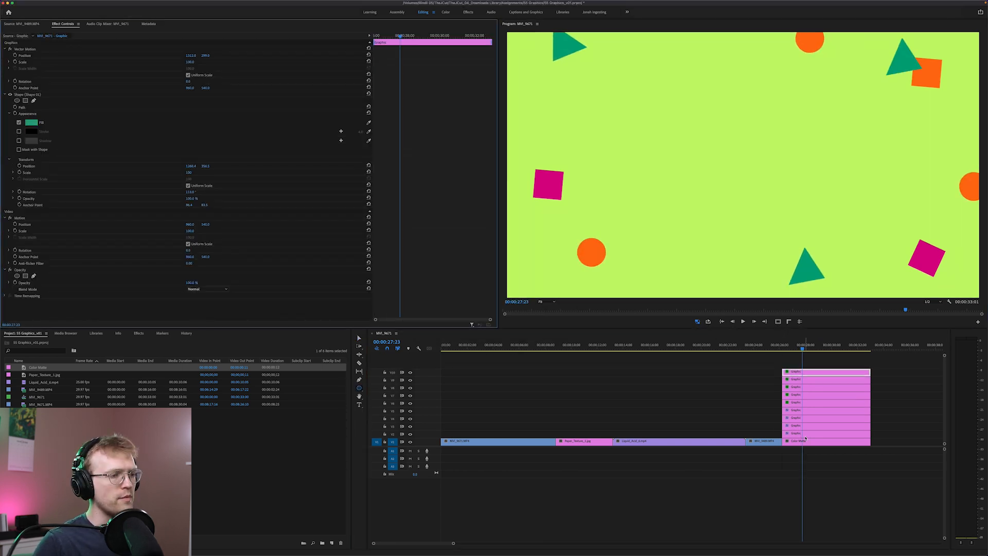
Try the lightest pink from Paletton's Primary color row as the Color Matte's color in Premiere Pro
{"action": "double_click", "coordinate": [813, 444]}
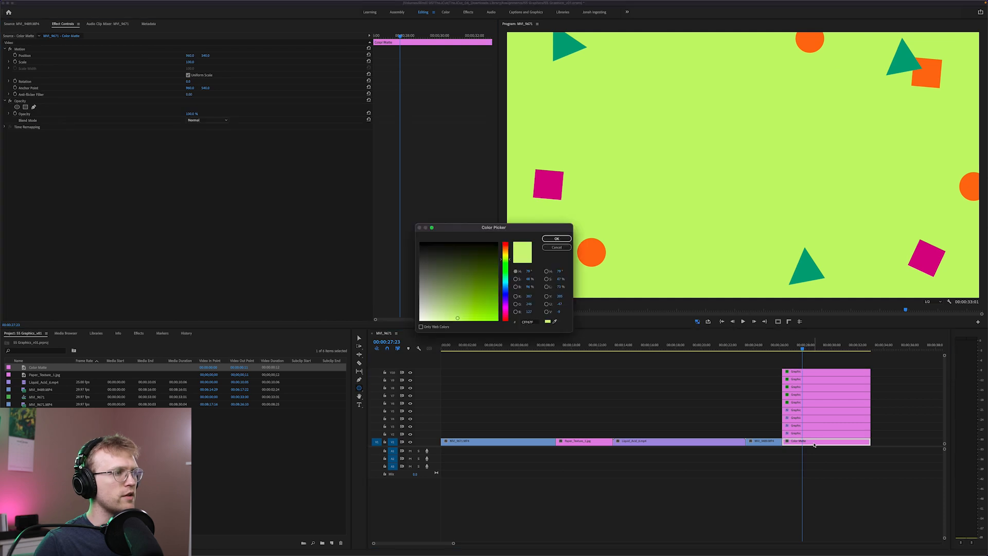
{"action": "key", "text": "ctrl+Up"}
{"action": "left_click", "coordinate": [839, 386]}
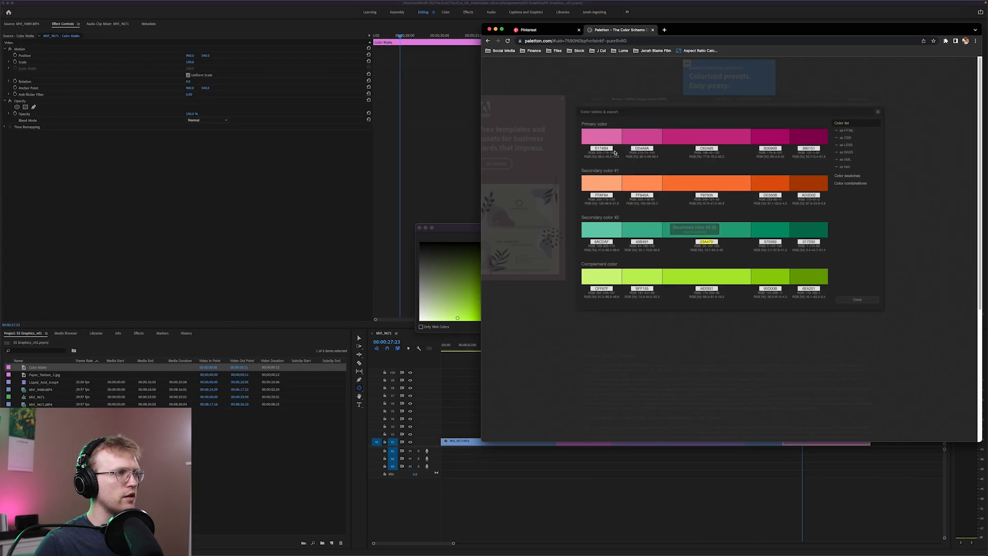
{"action": "left_click", "coordinate": [601, 148]}
{"action": "key", "text": "super+c"}
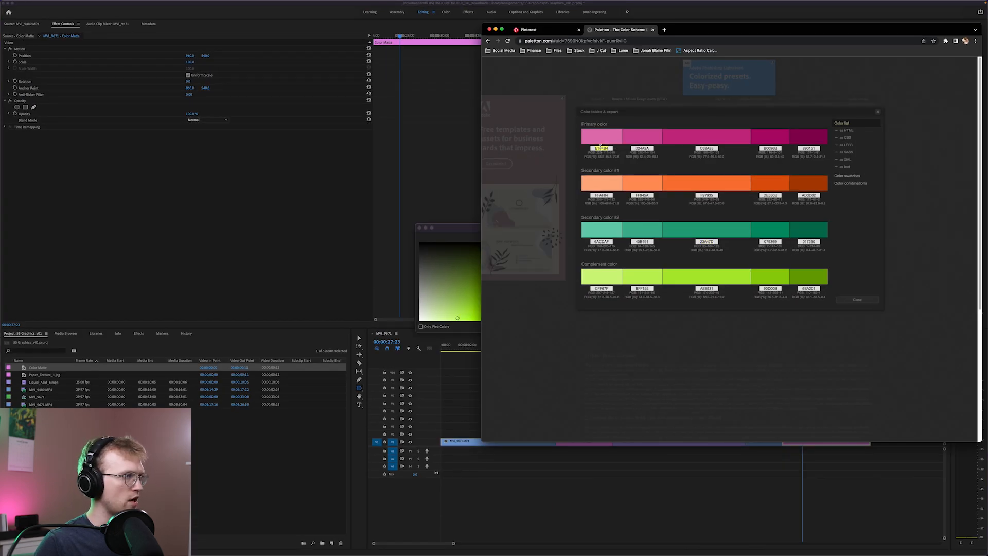
{"action": "key", "text": "super+Tab"}
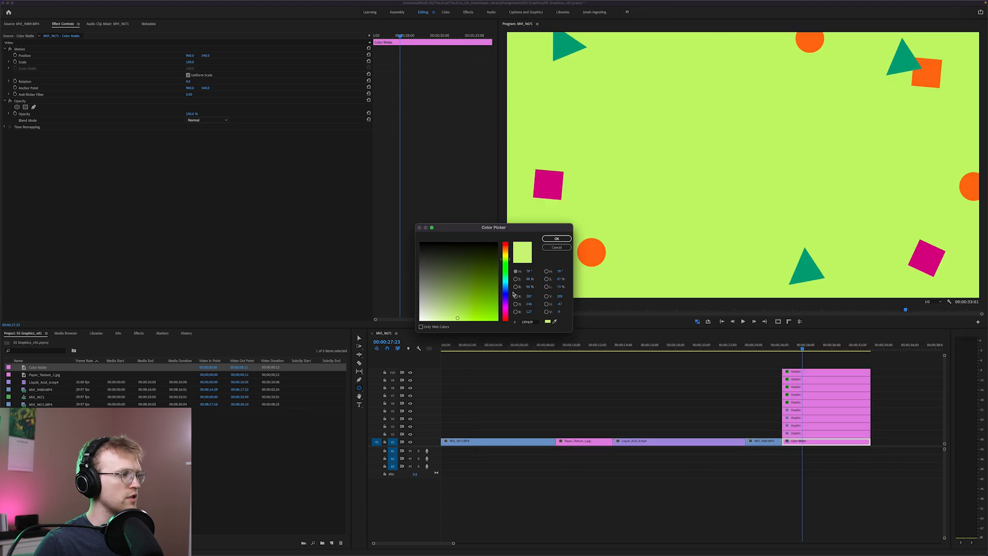
{"action": "double_click", "coordinate": [527, 322]}
{"action": "key", "text": "super+v"}
{"action": "left_click", "coordinate": [557, 238]}
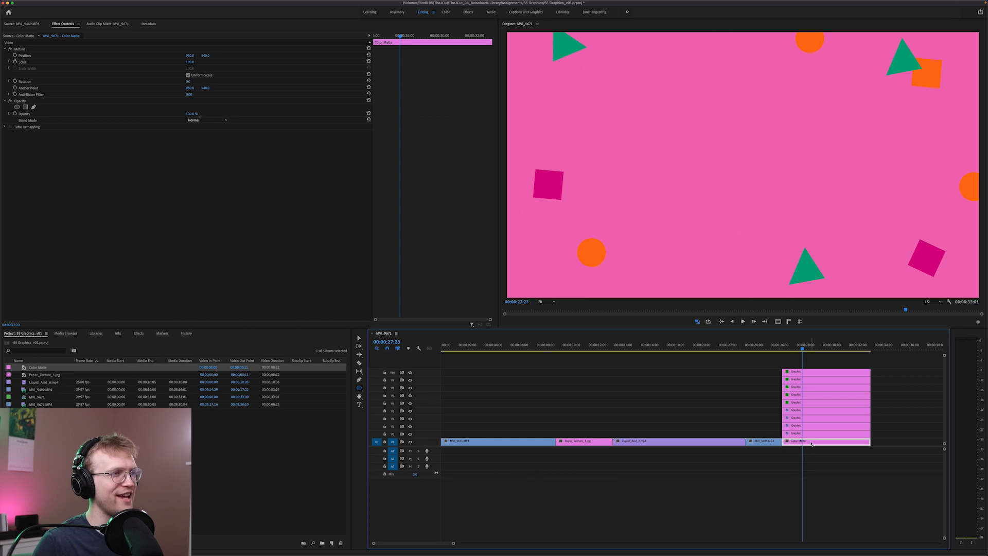
Try Paletton's lightest Secondary color #2 teal as the Color Matte's color in Premiere Pro
{"action": "key", "text": "ctrl+Up"}
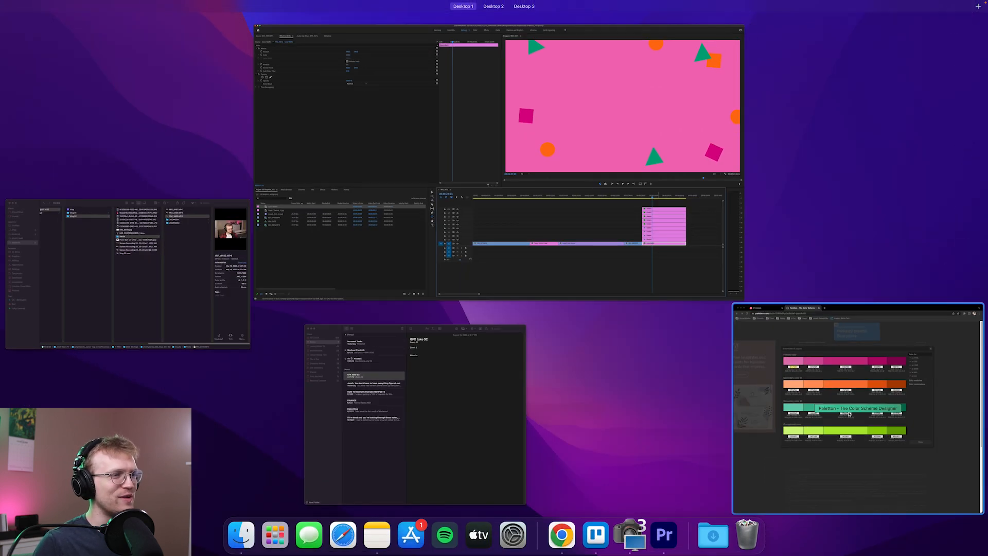
{"action": "left_click", "coordinate": [813, 444]}
{"action": "left_click", "coordinate": [601, 241]}
{"action": "key", "text": "super+c"}
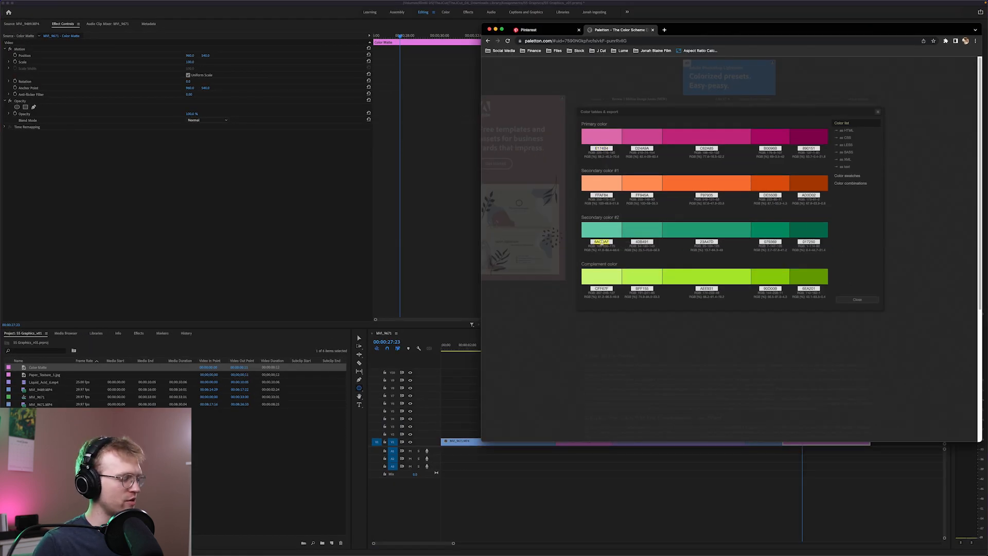
{"action": "left_click", "coordinate": [453, 376]}
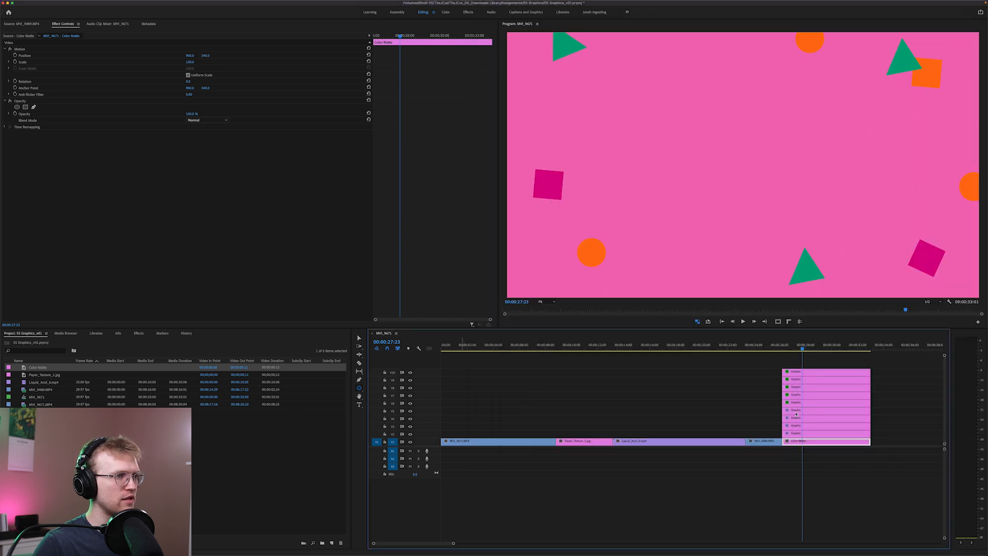
{"action": "double_click", "coordinate": [826, 441]}
{"action": "left_click", "coordinate": [528, 322]}
{"action": "key", "text": "super+v"}
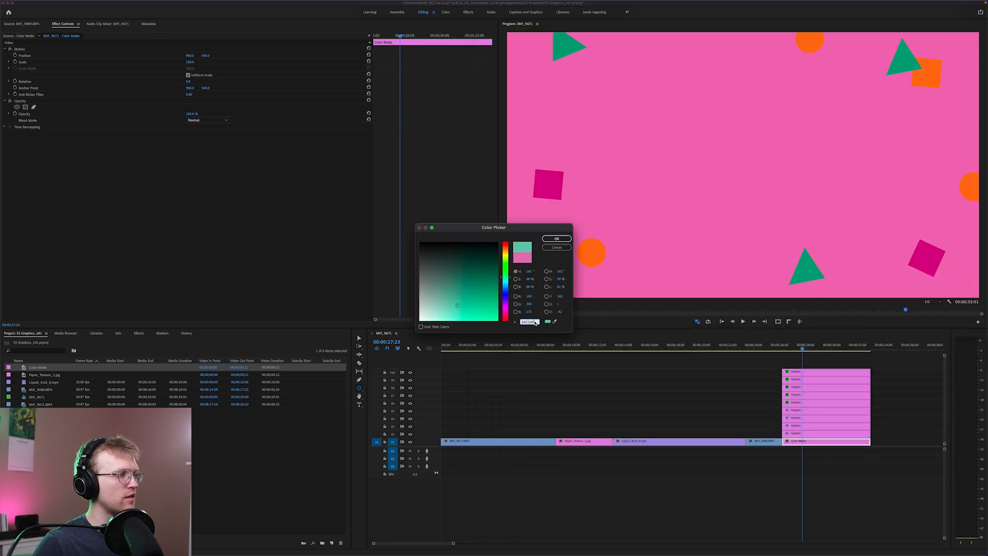
{"action": "left_click", "coordinate": [555, 239]}
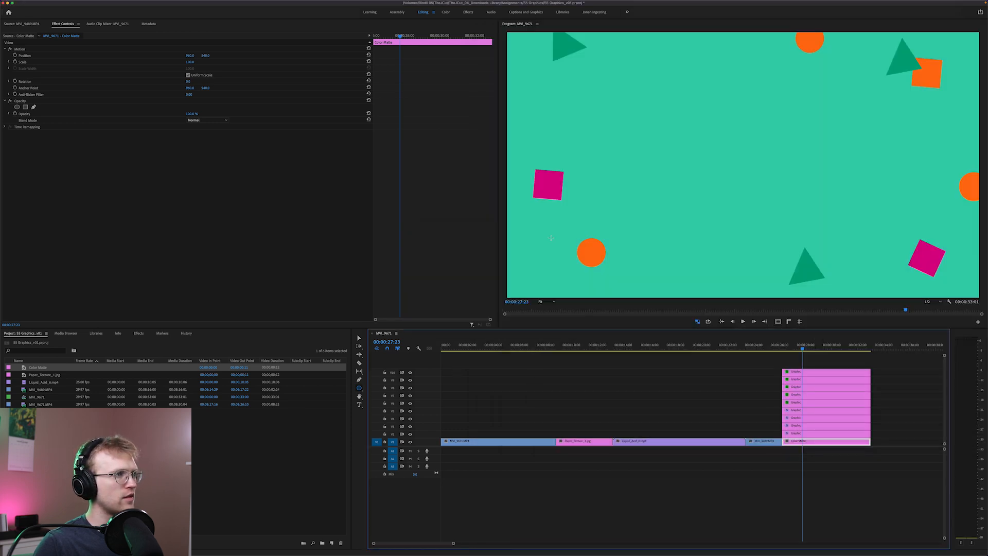
Copy the darkest magenta from Paletton's Primary color row and apply it to the Color Matte in Premiere Pro
{"action": "double_click", "coordinate": [811, 441]}
{"action": "key", "text": "ctrl+Up"}
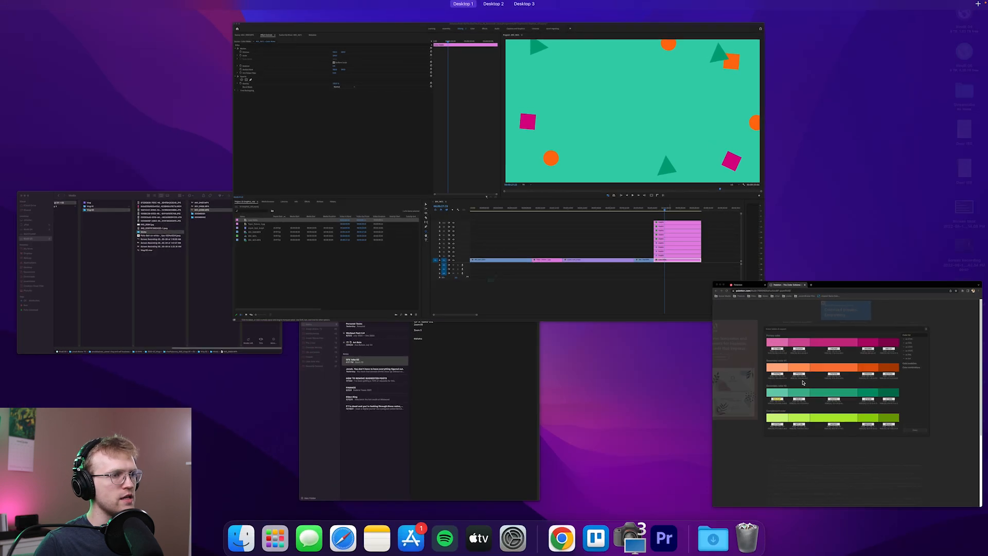
{"action": "left_click", "coordinate": [806, 360]}
{"action": "double_click", "coordinate": [808, 149]}
{"action": "key", "text": "super+c"}
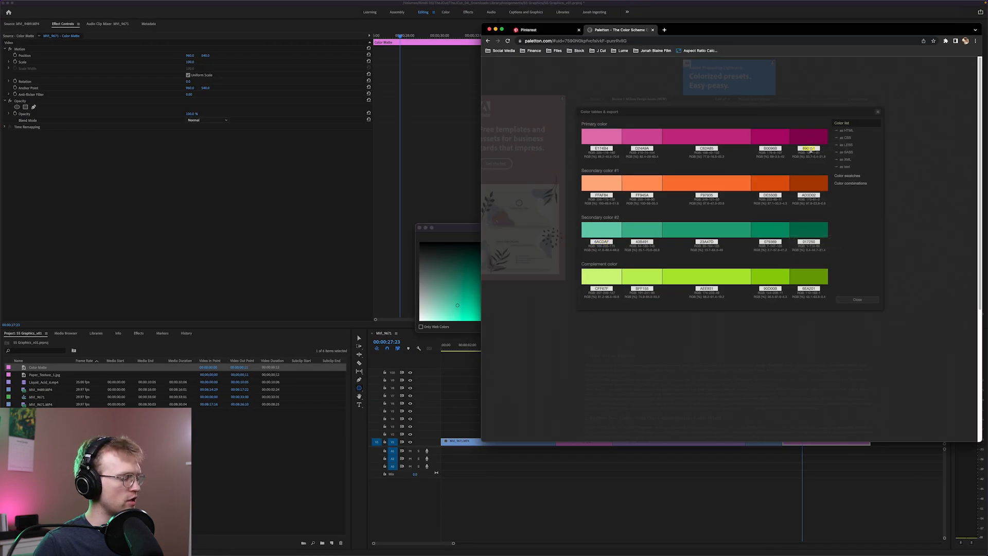
{"action": "left_click", "coordinate": [448, 225]}
{"action": "left_click", "coordinate": [530, 322]}
{"action": "key", "text": "super+v"}
{"action": "left_click", "coordinate": [556, 239]}
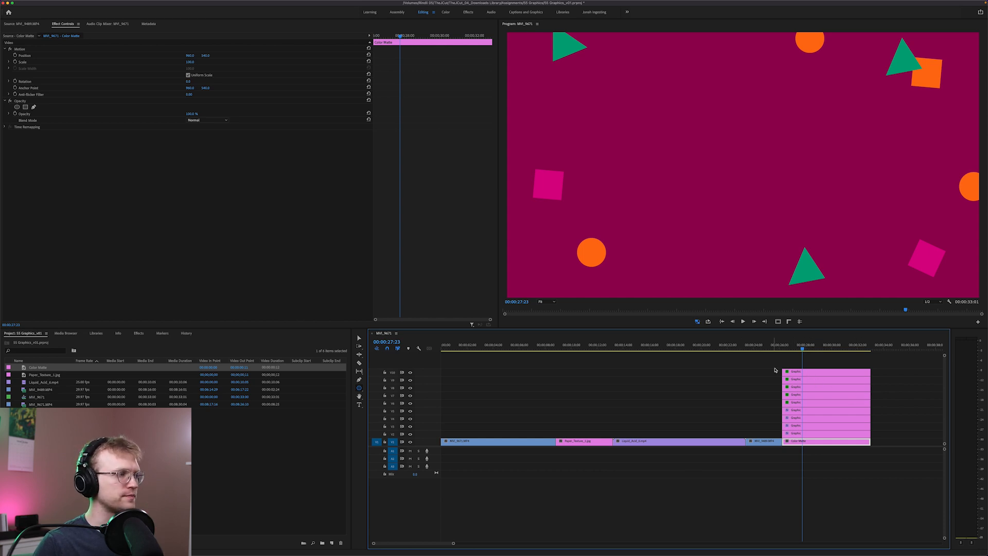
Add lime green triangles at the left edge and over the lower-right pink square, plus a tilted lime square at the top edge
{"action": "left_click_drag", "start_coordinate": [647, 128], "coordinate": [679, 157]}
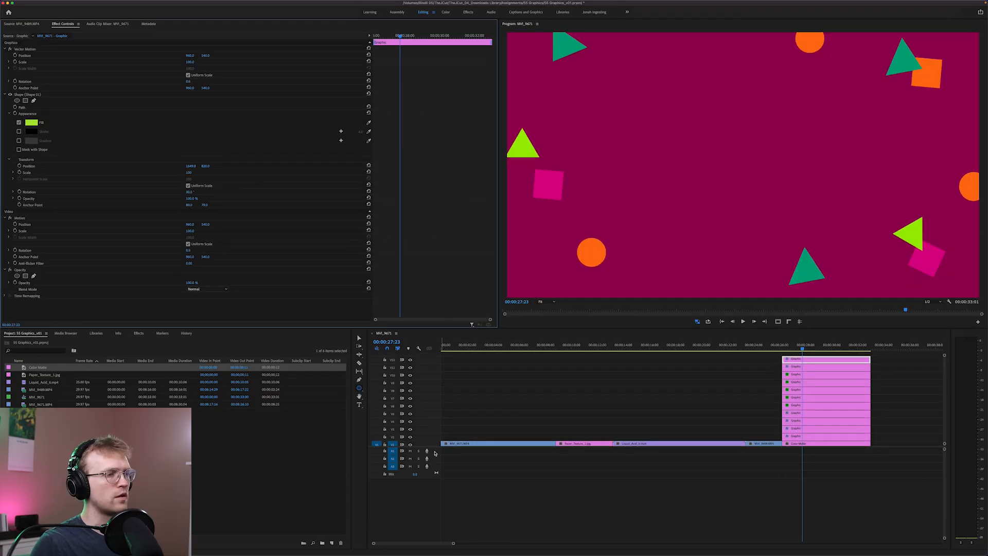
{"action": "left_click", "coordinate": [836, 370]}
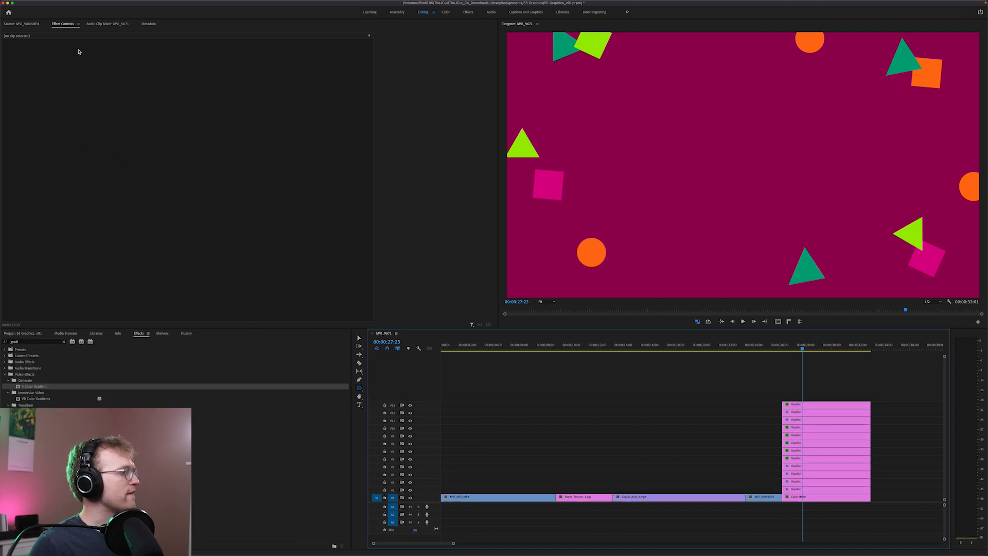
Add a text layer reading "Summer Vibes" in the upper middle of the frame
{"action": "left_click", "coordinate": [359, 405]}
{"action": "left_click", "coordinate": [679, 153]}
{"action": "type", "text": "Su"}
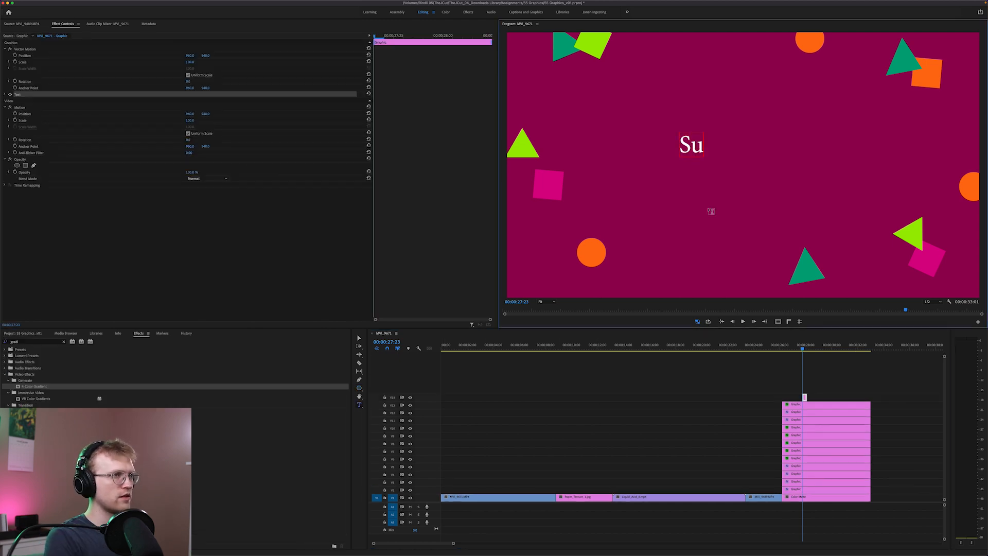
{"action": "type", "text": "mmer Vibes"}
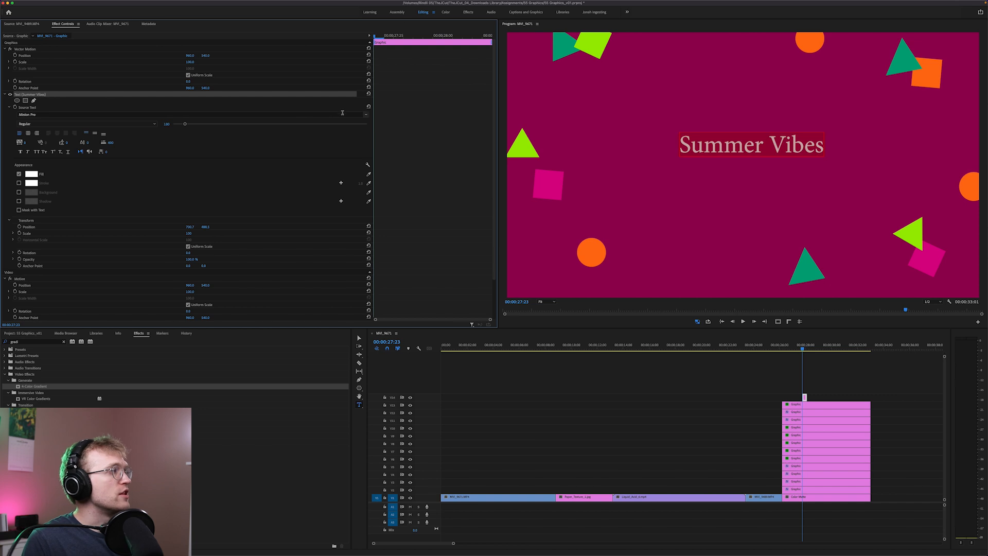
Check the title's font list, switch to the Adobe Fonts website in the browser and filter the fonts by the Funky tag
{"action": "left_click", "coordinate": [366, 114]}
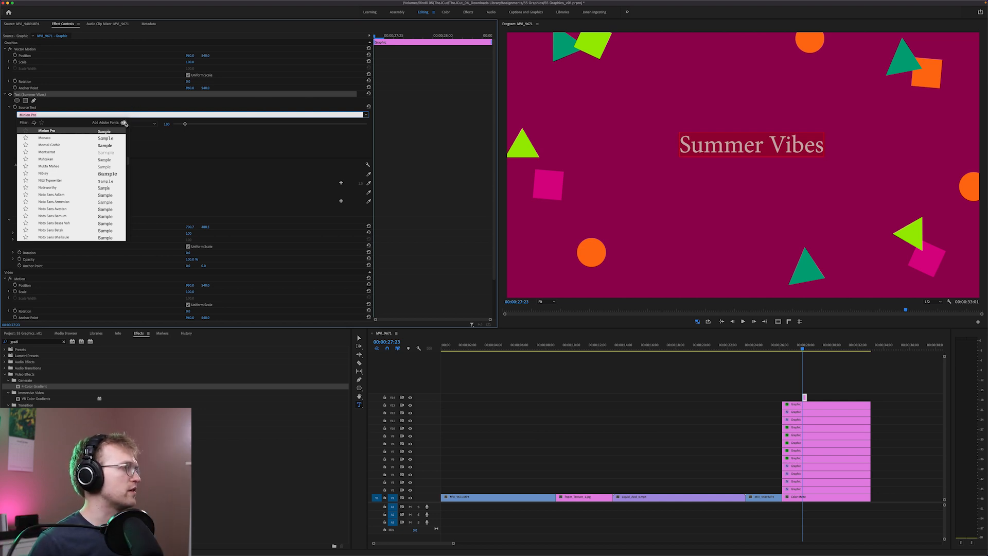
{"action": "key", "text": "Escape"}
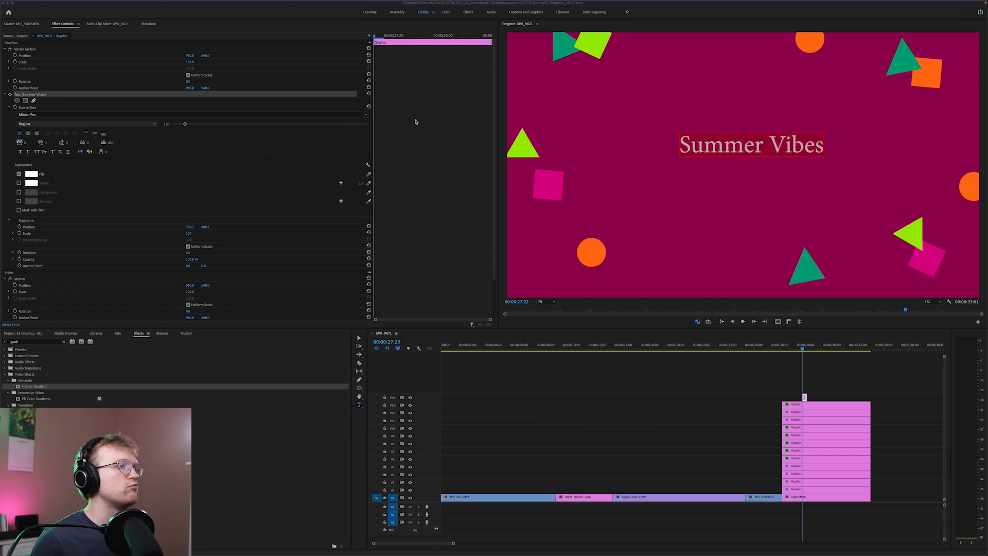
{"action": "key", "text": "ctrl+Up"}
{"action": "left_click", "coordinate": [844, 399]}
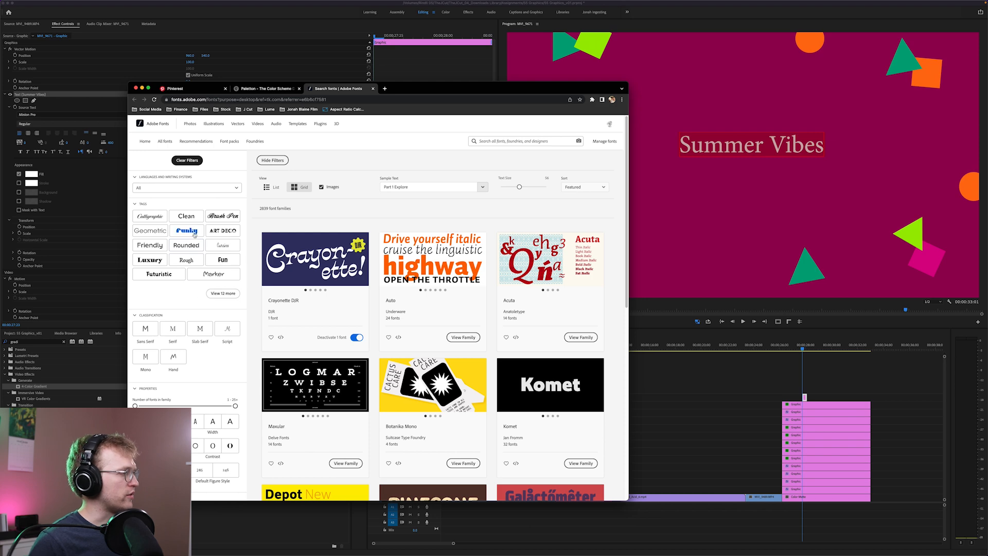
{"action": "left_click", "coordinate": [194, 233]}
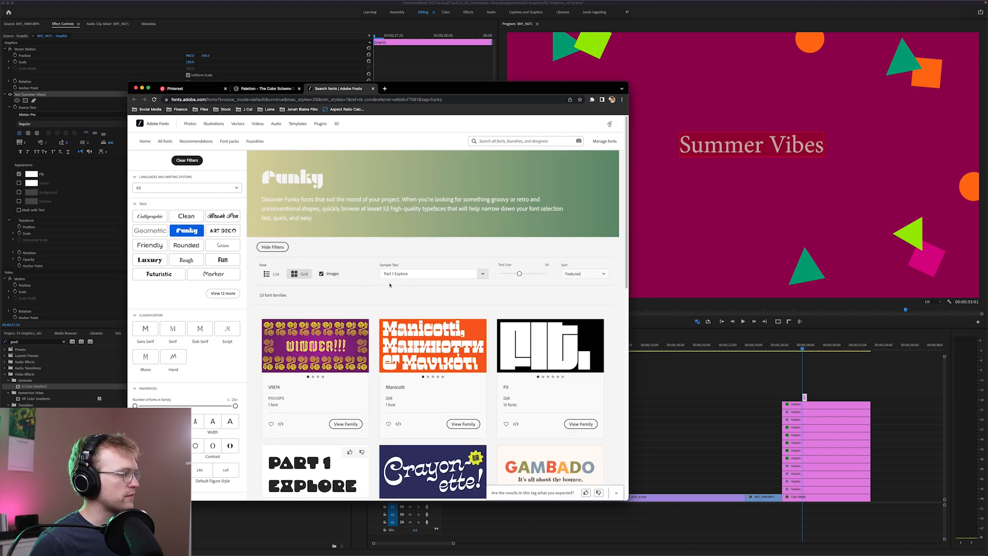
Browse the Funky font families, open the Embryo family and activate all of its fonts
{"action": "scroll", "coordinate": [380, 307], "scroll_direction": "down", "scroll_amount": 5}
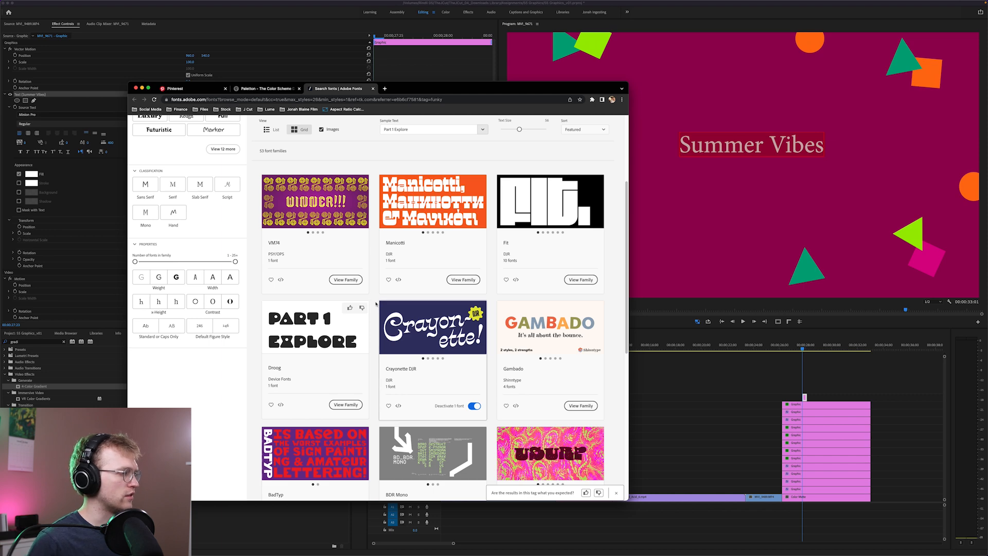
{"action": "scroll", "coordinate": [380, 302], "scroll_direction": "down", "scroll_amount": 3}
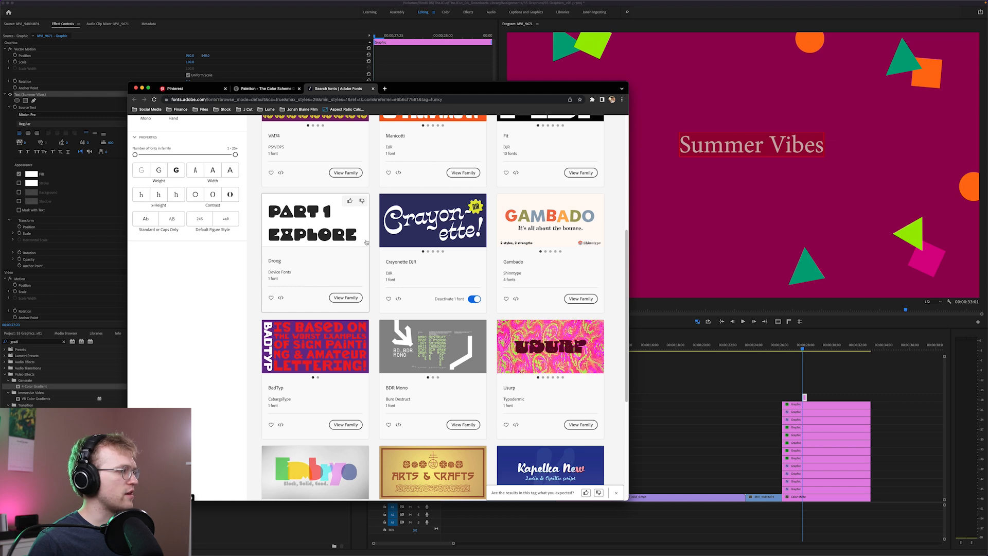
{"action": "scroll", "coordinate": [363, 242], "scroll_direction": "down", "scroll_amount": 5}
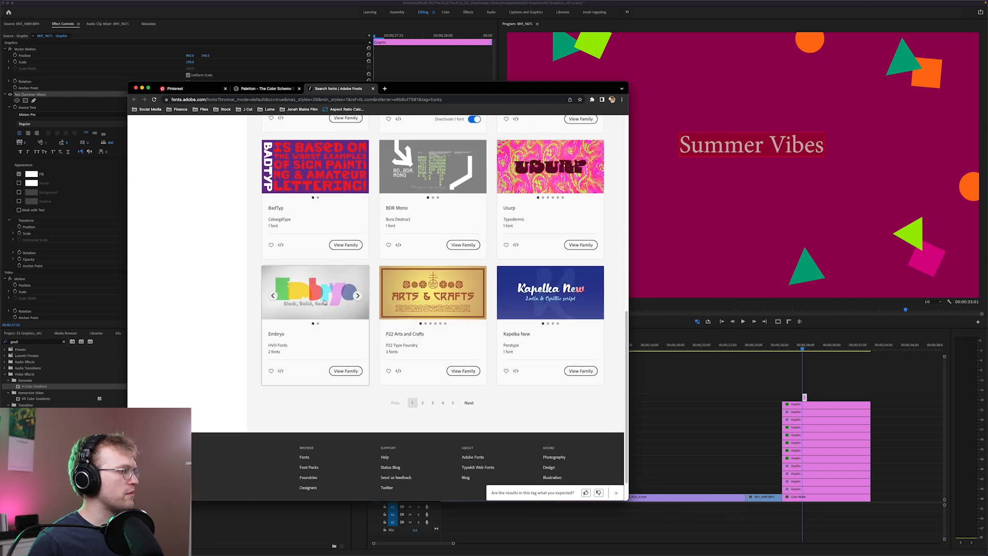
{"action": "left_click", "coordinate": [350, 371]}
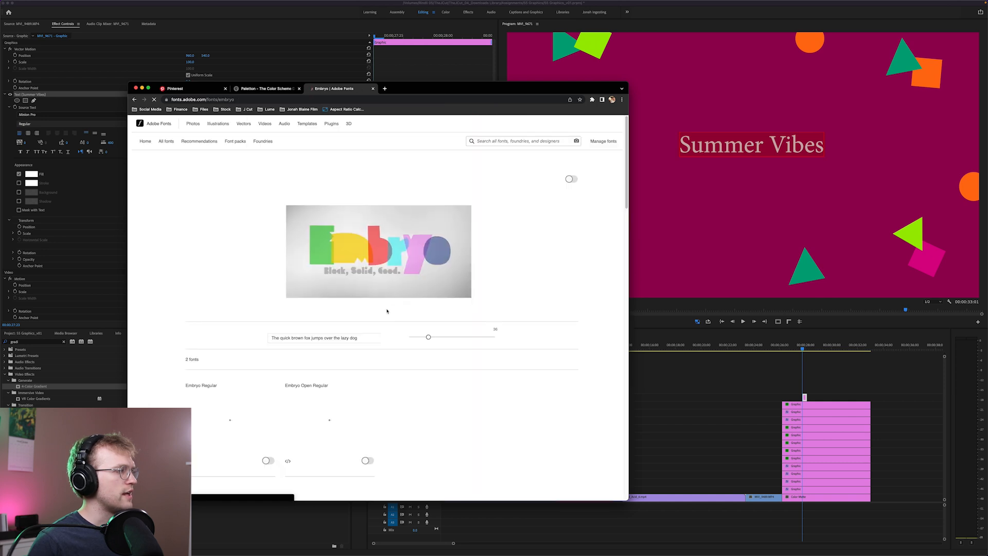
{"action": "left_click", "coordinate": [572, 180]}
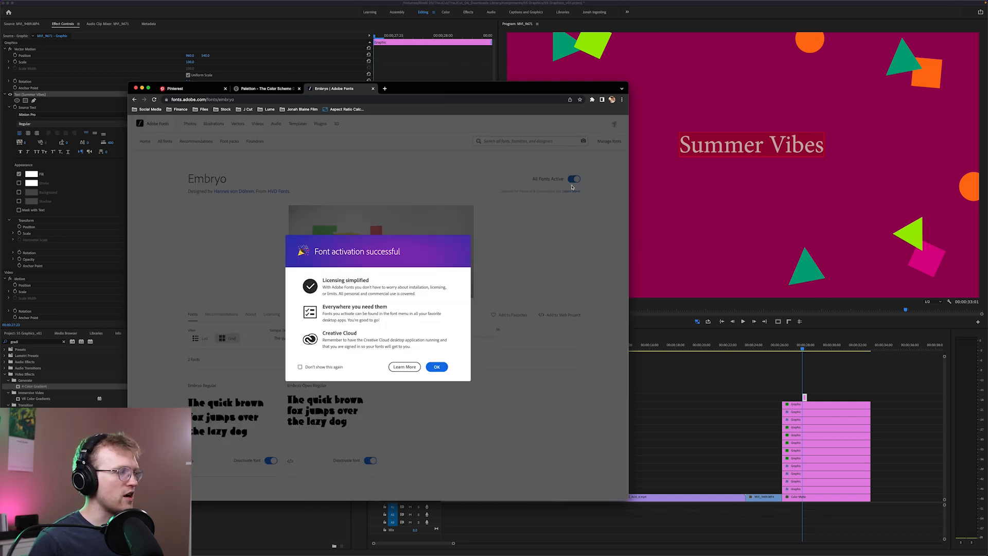
Dismiss the font activation notice, return to Premiere Pro and set the "Summer Vibes" title's font to Embryo Open
{"action": "left_click", "coordinate": [439, 365]}
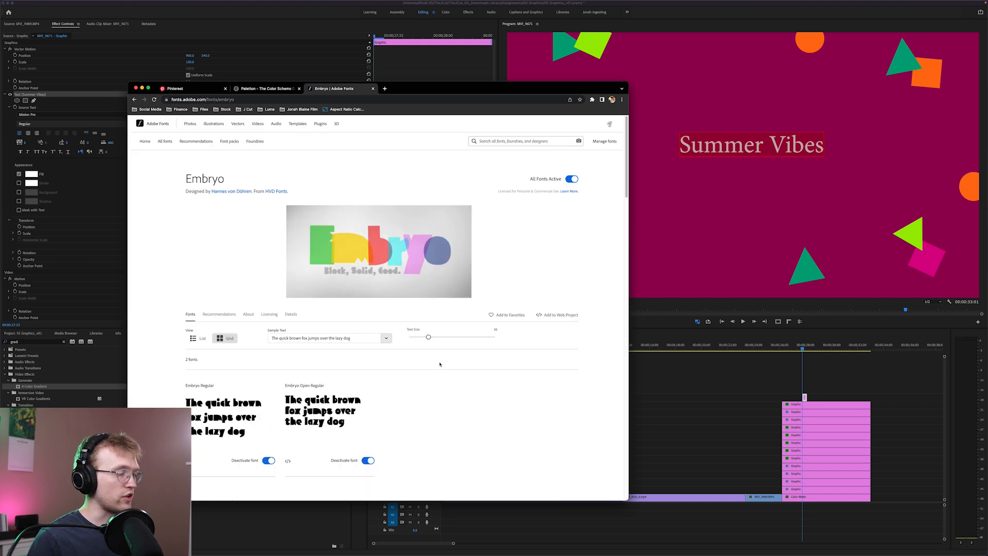
{"action": "left_click", "coordinate": [31, 115]}
{"action": "type", "text": "emb"}
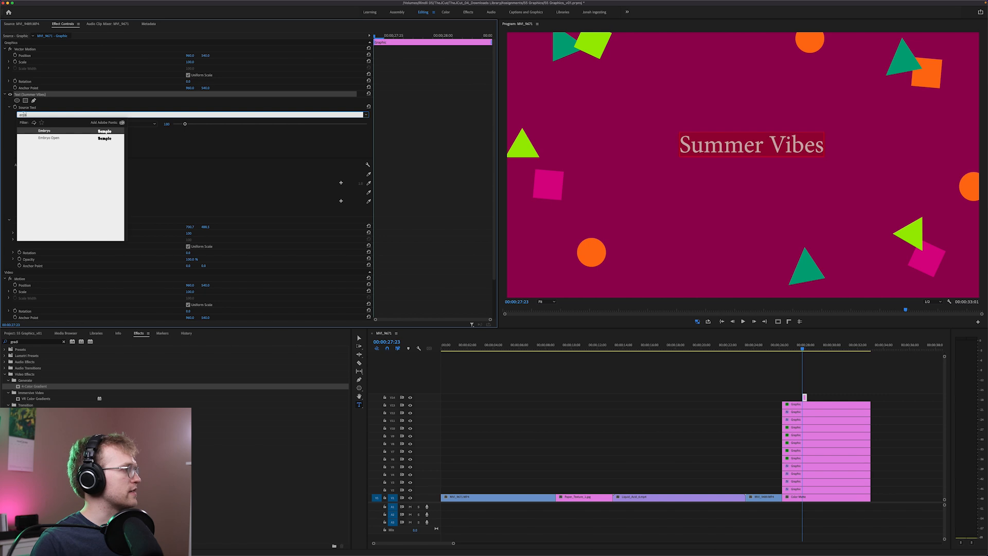
{"action": "left_click", "coordinate": [57, 133]}
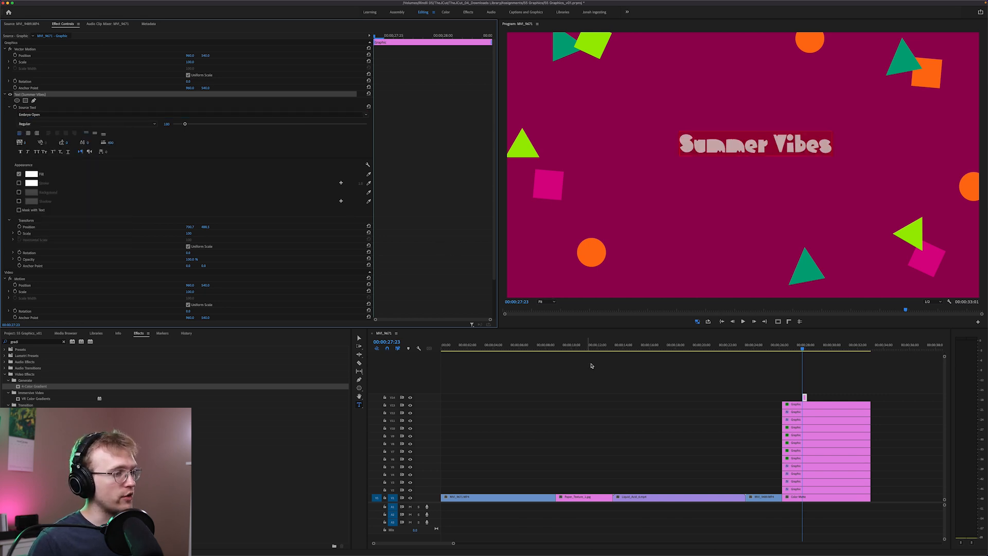
Extend the title clip to span the same duration as the shape clips and move "Vibes" onto a second line
{"action": "left_click_drag", "start_coordinate": [802, 396], "coordinate": [870, 397]}
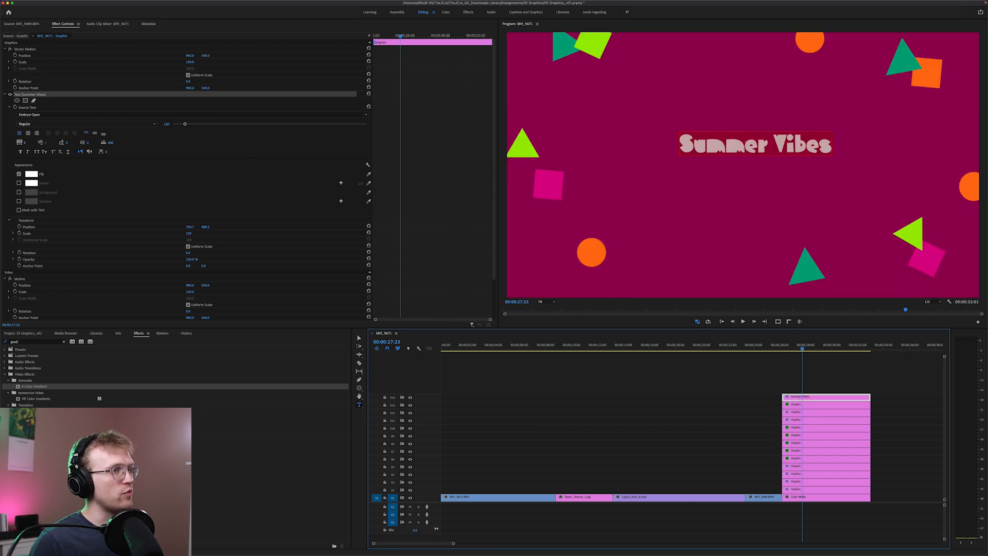
{"action": "left_click", "coordinate": [779, 139]}
{"action": "key", "text": "BackSpace"}
{"action": "key", "text": "Return"}
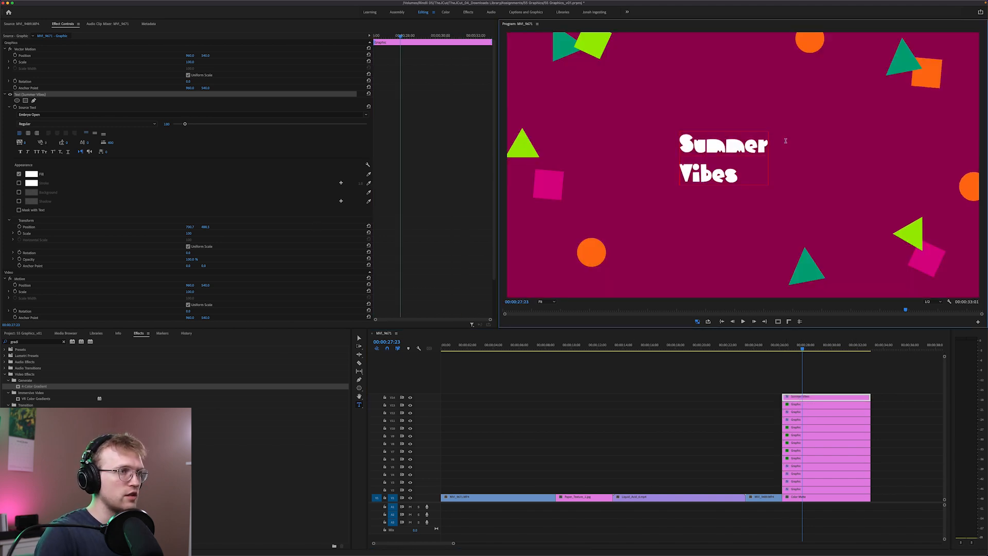
Enlarge the "Summer" text and center-align it, and enlarge the separate "Vibes" text to match
{"action": "left_click_drag", "start_coordinate": [196, 133], "coordinate": [206, 134]}
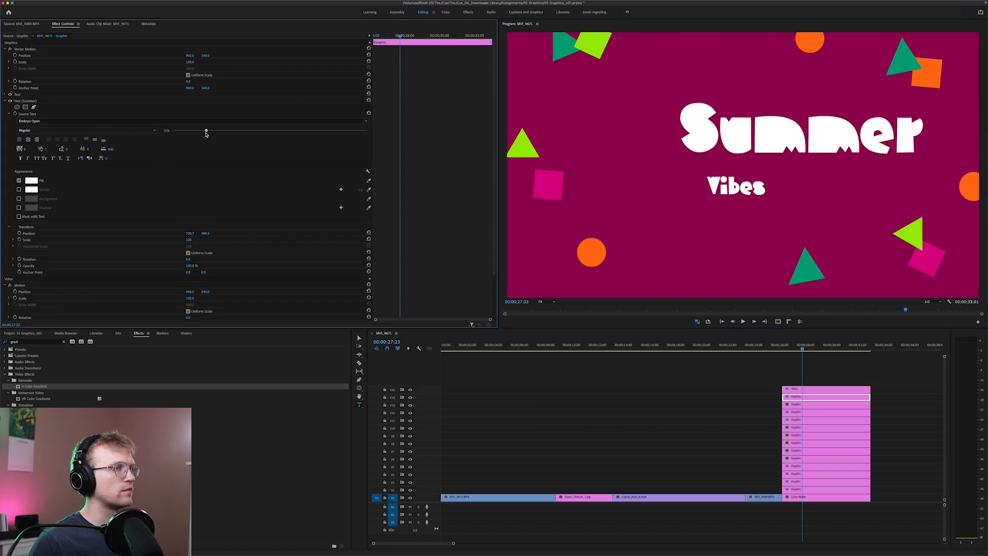
{"action": "left_click", "coordinate": [27, 140]}
{"action": "double_click", "coordinate": [803, 389]}
{"action": "mouse_move", "coordinate": [185, 124]}
{"action": "left_mouse_down"}
{"action": "mouse_move", "coordinate": [216, 127]}
{"action": "mouse_move", "coordinate": [203, 127]}
{"action": "left_mouse_up"}
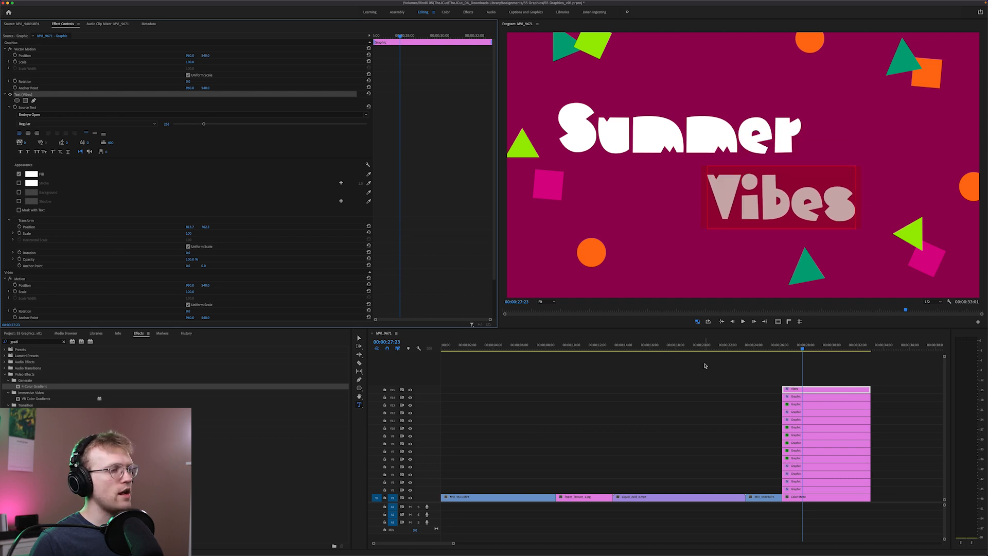
Shift "Summer" slightly right toward the frame's center and "Vibes" further right beneath it
{"action": "left_click", "coordinate": [820, 398]}
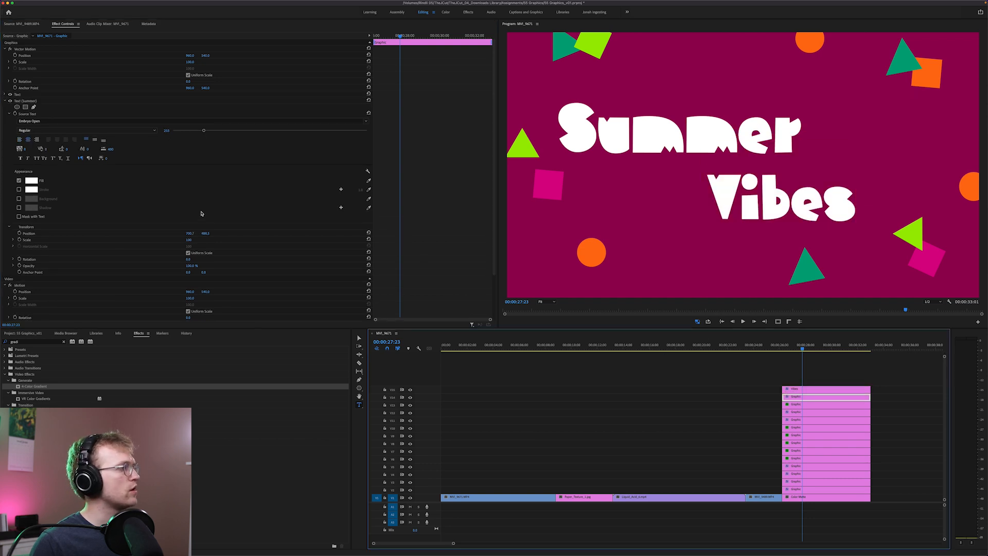
{"action": "left_click_drag", "start_coordinate": [190, 233], "coordinate": [220, 233]}
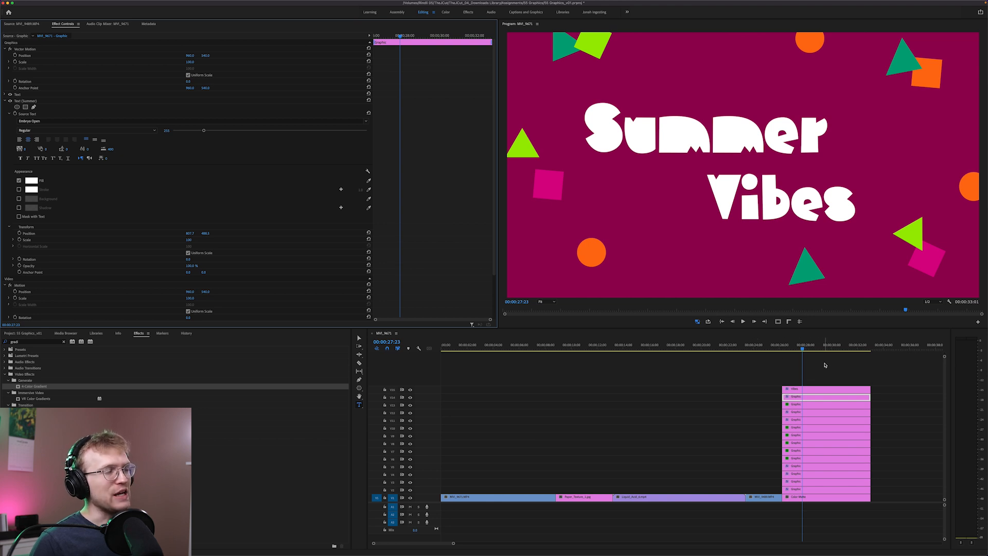
{"action": "left_click", "coordinate": [816, 389]}
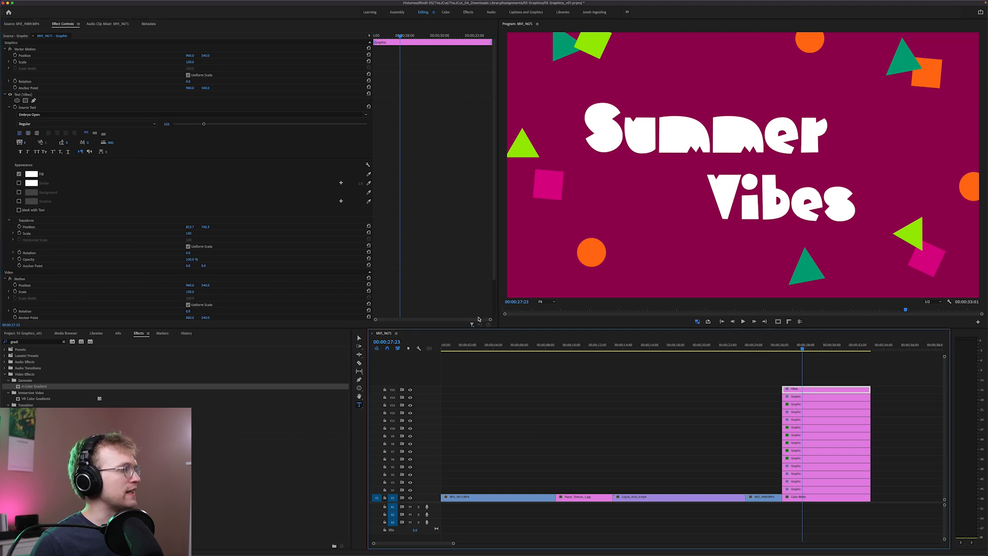
{"action": "left_click_drag", "start_coordinate": [189, 226], "coordinate": [221, 226]}
{"action": "left_click_drag", "start_coordinate": [221, 226], "coordinate": [245, 226]}
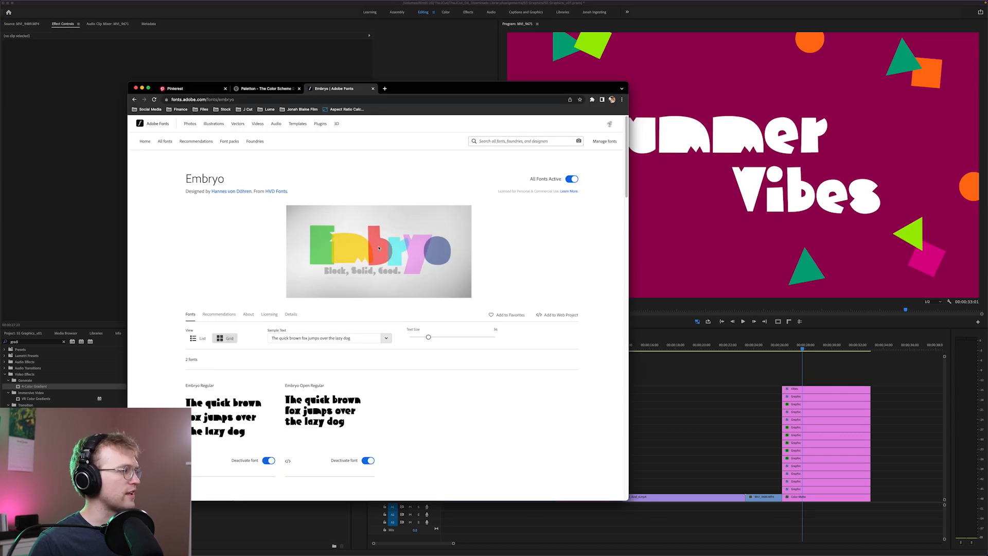
Tighten the tracking of "Vibes" so its letters overlap like those in the Embryo sample artwork
{"action": "left_click", "coordinate": [825, 373]}
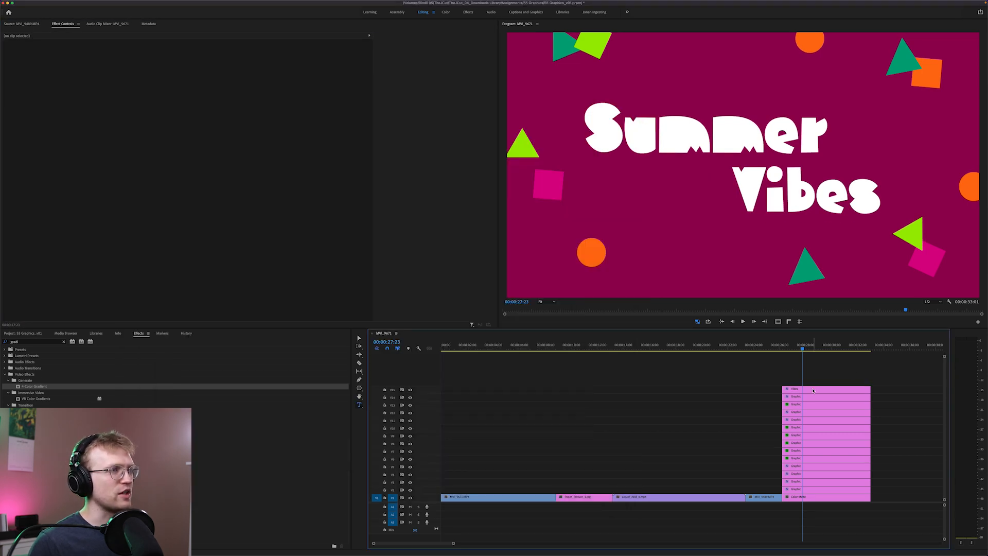
{"action": "left_click", "coordinate": [814, 390]}
{"action": "left_click_drag", "start_coordinate": [25, 142], "coordinate": [4, 143]}
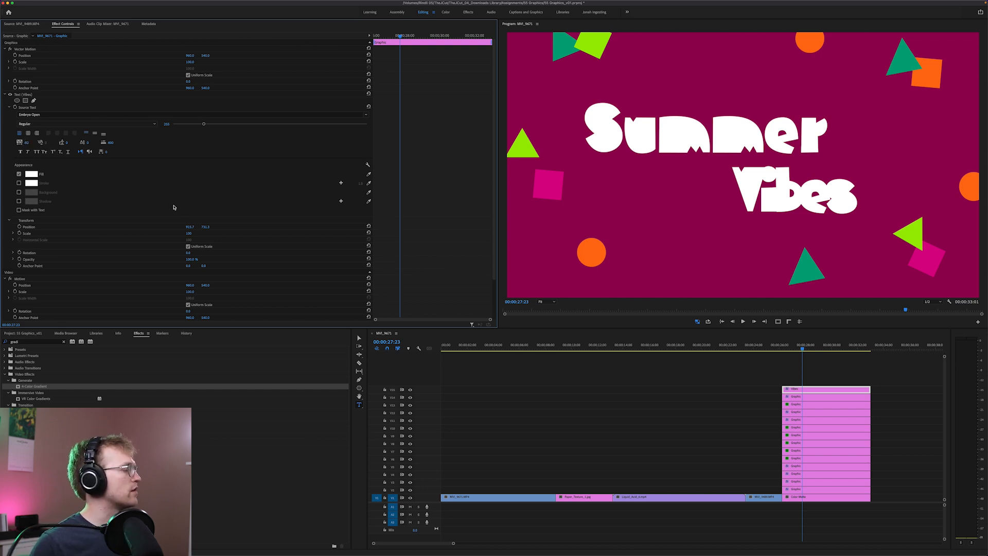
Take the fourth primary shade from the Paletton color table and fill the "V" of "Vibes" with B0096B
{"action": "left_click_drag", "start_coordinate": [772, 183], "coordinate": [740, 179]}
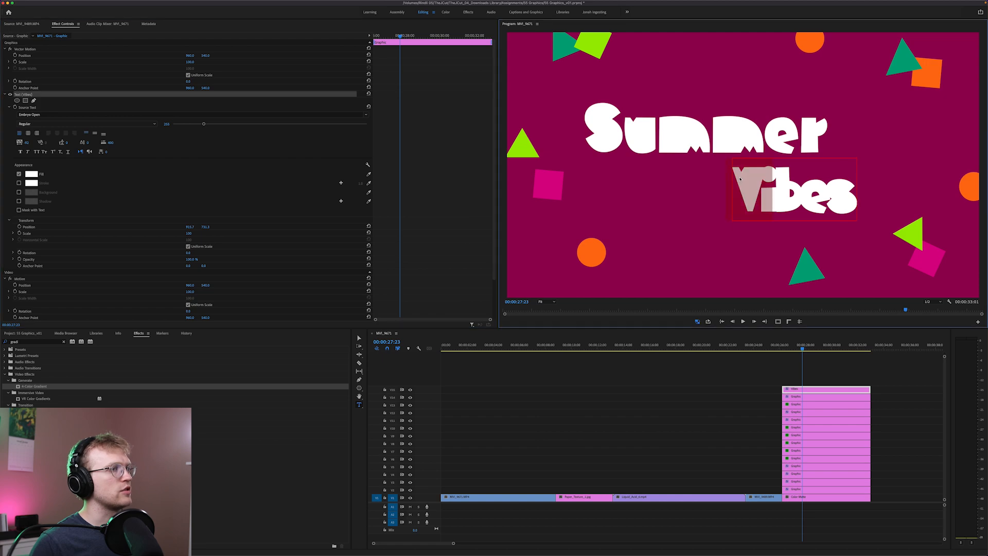
{"action": "key", "text": "ctrl+Up"}
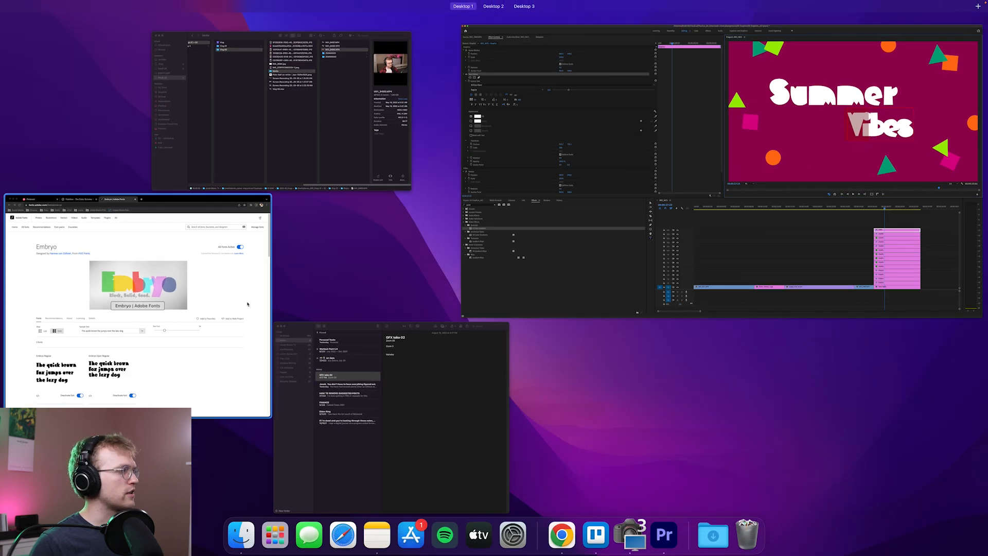
{"action": "left_click", "coordinate": [212, 287]}
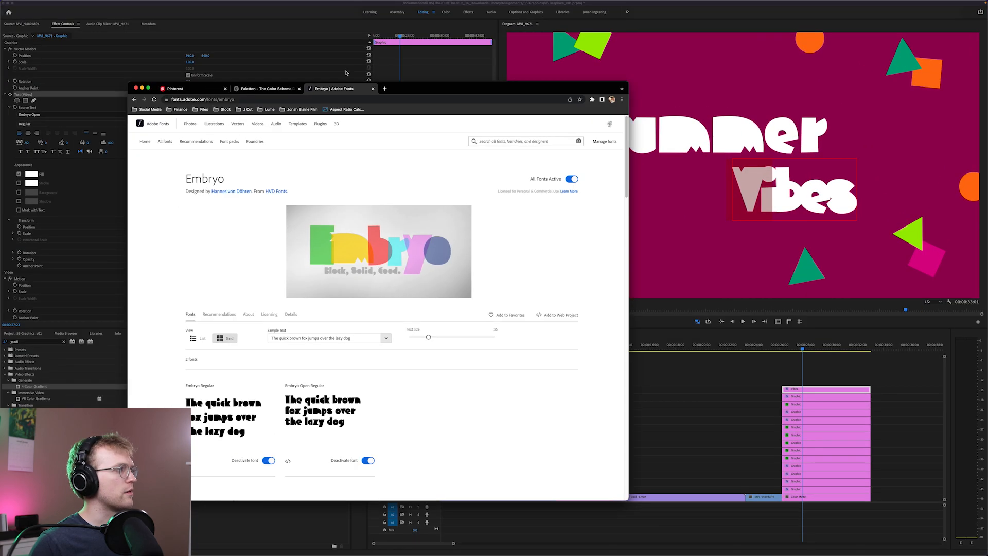
{"action": "left_click", "coordinate": [260, 88]}
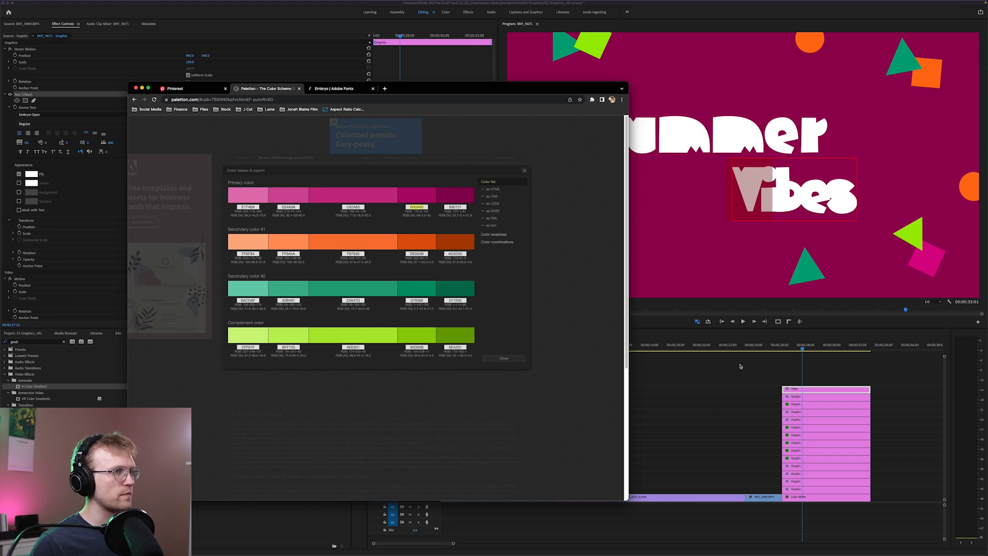
{"action": "left_click", "coordinate": [740, 366]}
{"action": "left_click", "coordinate": [32, 175]}
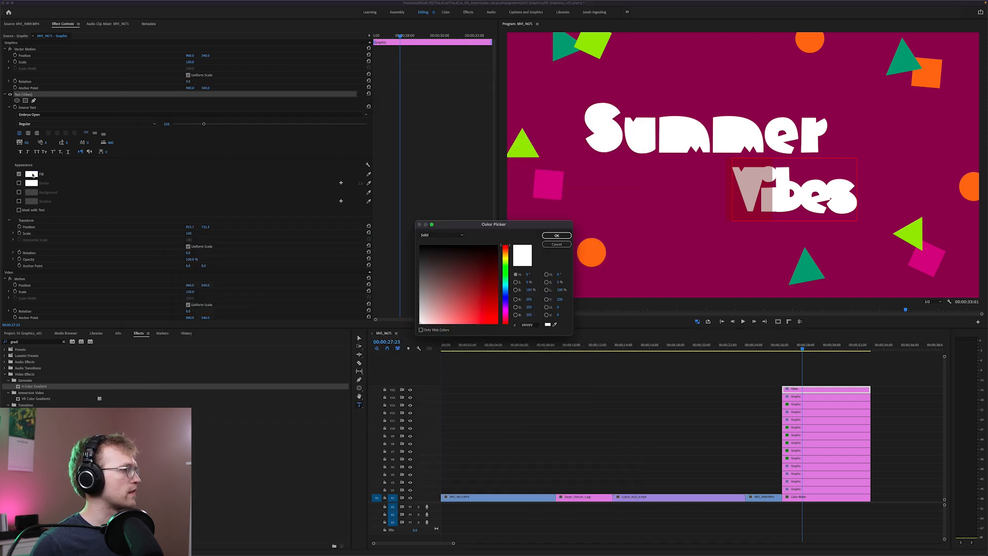
{"action": "left_click", "coordinate": [533, 326]}
{"action": "type", "text": "B0096B"}
{"action": "left_click", "coordinate": [556, 234]}
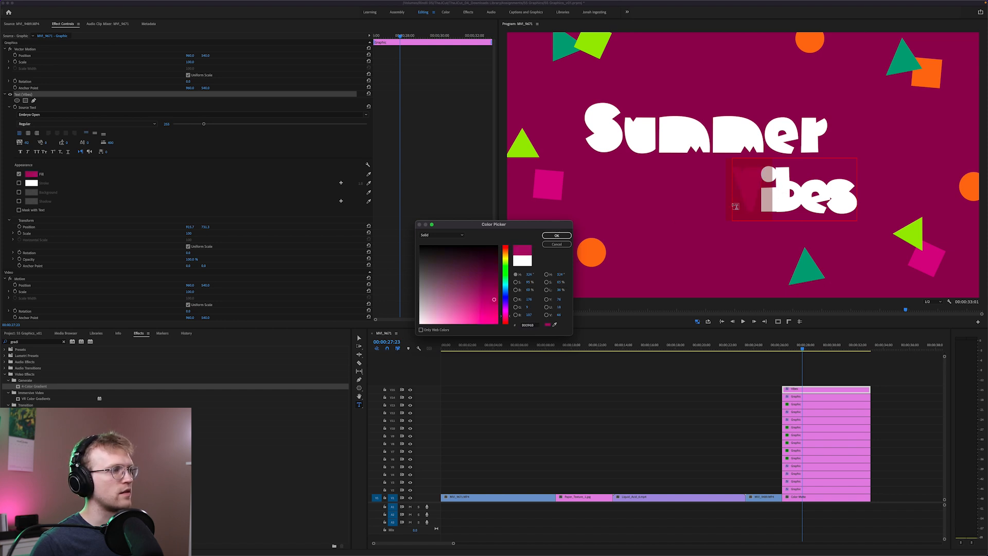
{"action": "left_click", "coordinate": [564, 245]}
Copy the fourth orange shade's hex code from the Paletton color table and fill the "i" of "Vibes" with it
{"action": "left_click", "coordinate": [777, 187]}
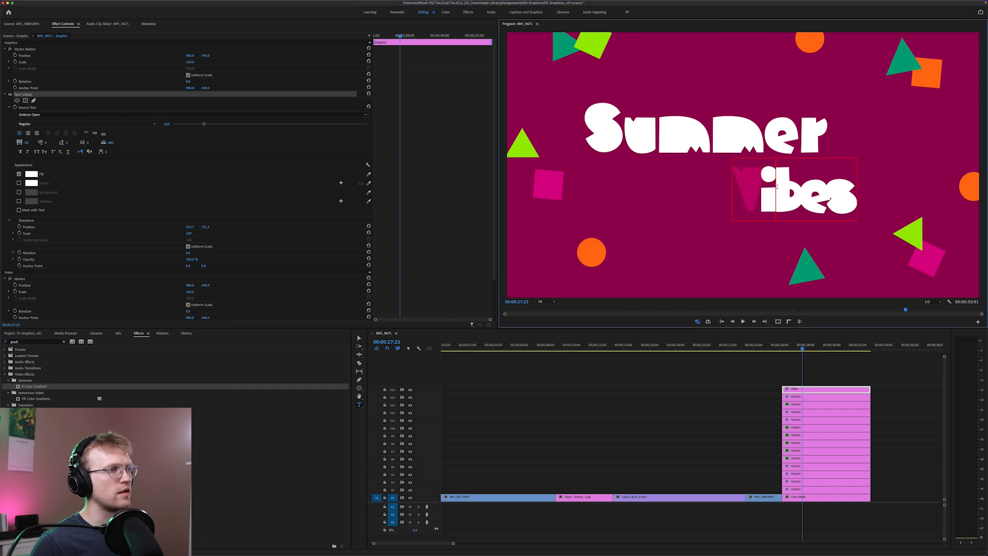
{"action": "left_click_drag", "start_coordinate": [771, 187], "coordinate": [763, 186]}
{"action": "key", "text": "ctrl+Up"}
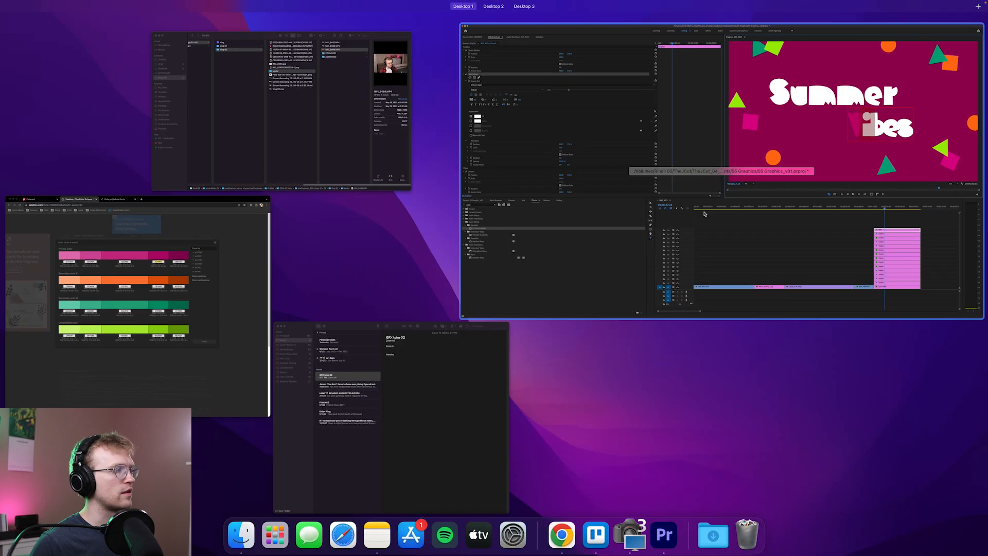
{"action": "left_click", "coordinate": [176, 278]}
{"action": "left_click", "coordinate": [425, 253]}
{"action": "key", "text": "super+c"}
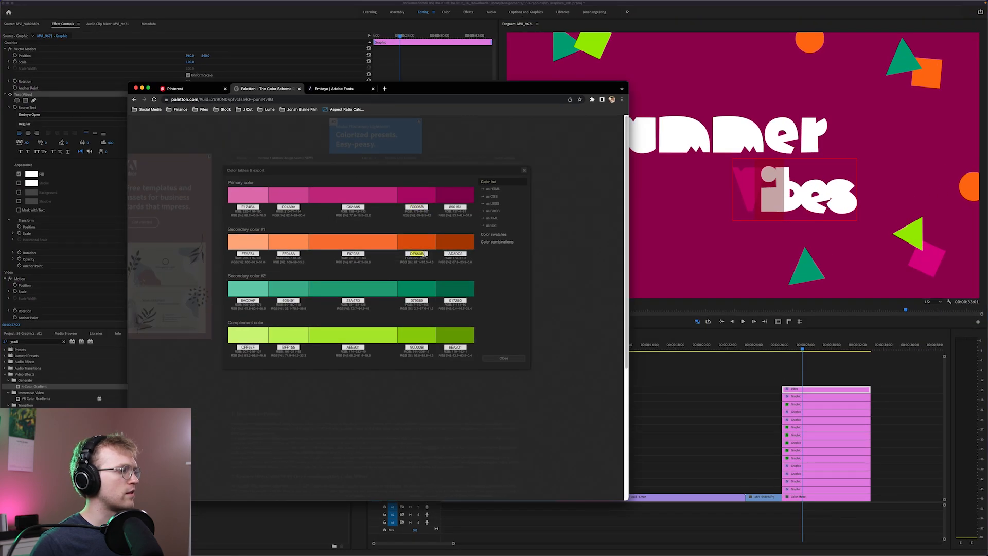
{"action": "key", "text": "super+Tab"}
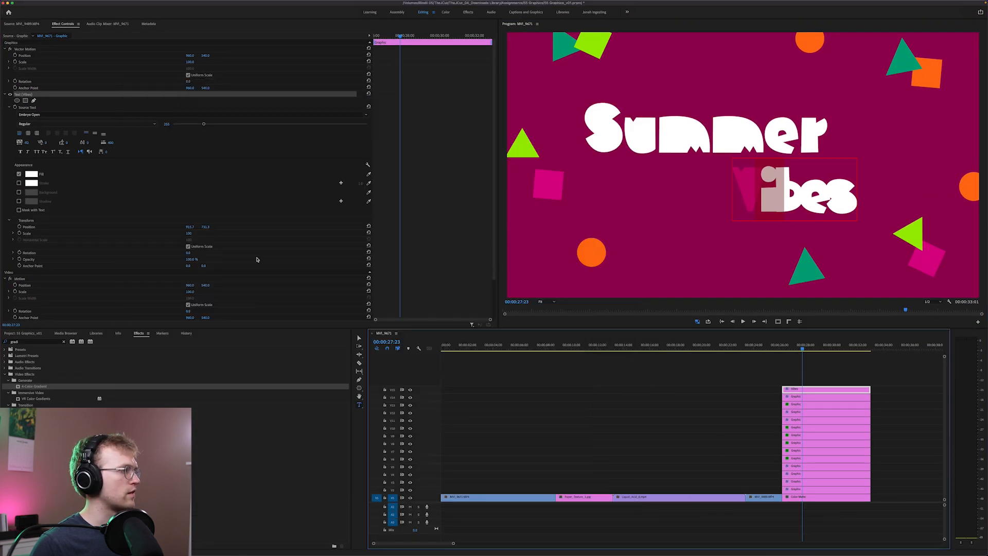
{"action": "left_click", "coordinate": [31, 173]}
{"action": "double_click", "coordinate": [537, 326]}
{"action": "key", "text": "super+v"}
{"action": "key", "text": "Return"}
Fill the remaining letters of "Vibes" with palette colors: "b" green, "e" lime and "s" dark magenta
{"action": "key", "text": "super+Tab"}
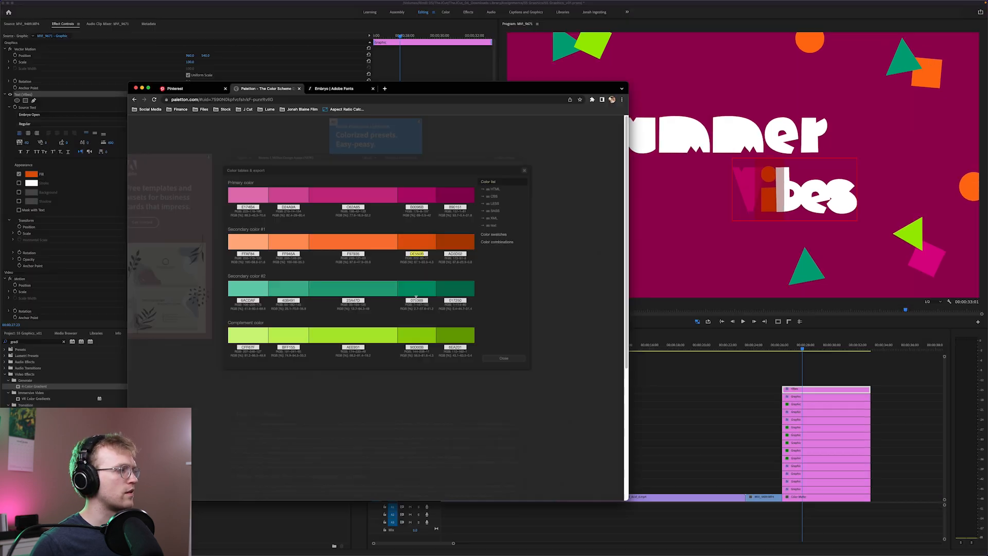
{"action": "key", "text": "super+Tab"}
{"action": "left_click", "coordinate": [621, 413]}
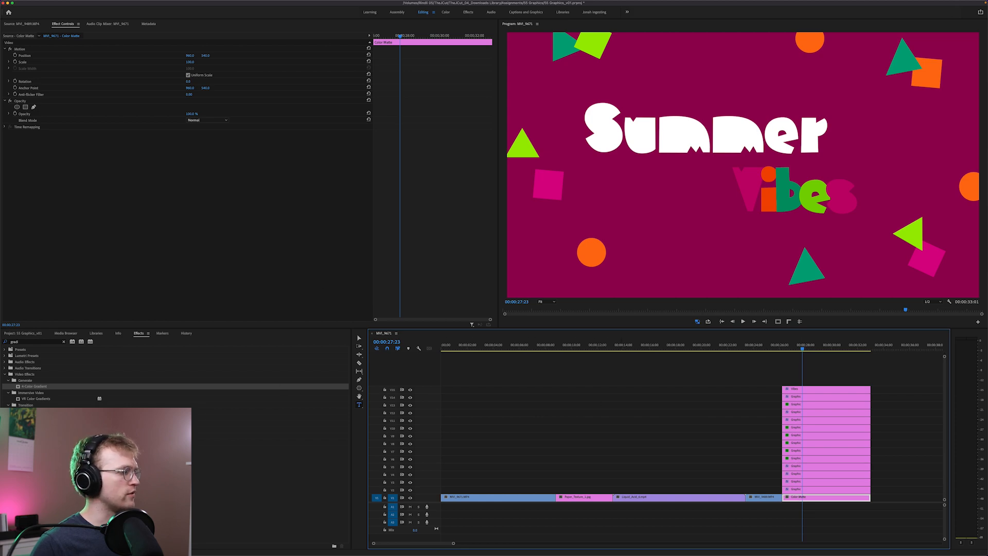
Copy the lightest orange shade's hex code from the Paletton color table and apply it to the background color matte
{"action": "key", "text": "ctrl+Up"}
{"action": "left_click", "coordinate": [225, 267]}
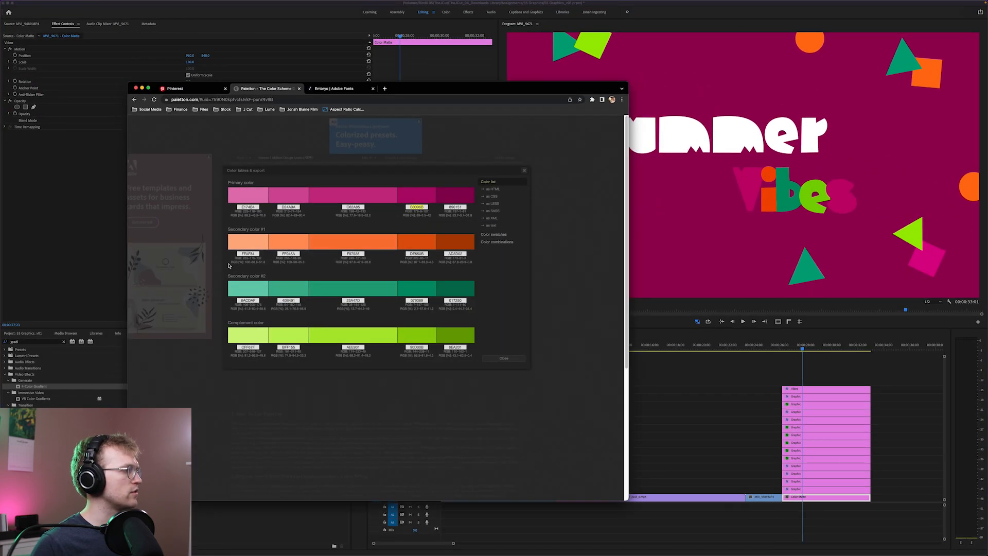
{"action": "left_click", "coordinate": [248, 253]}
{"action": "key", "text": "super+c"}
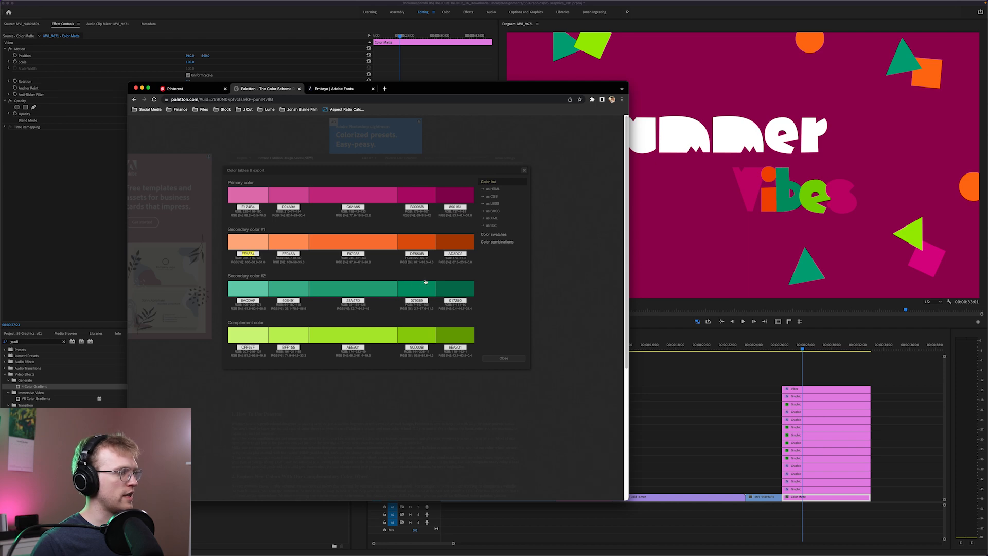
{"action": "key", "text": "ctrl+Up"}
{"action": "left_click", "coordinate": [443, 357]}
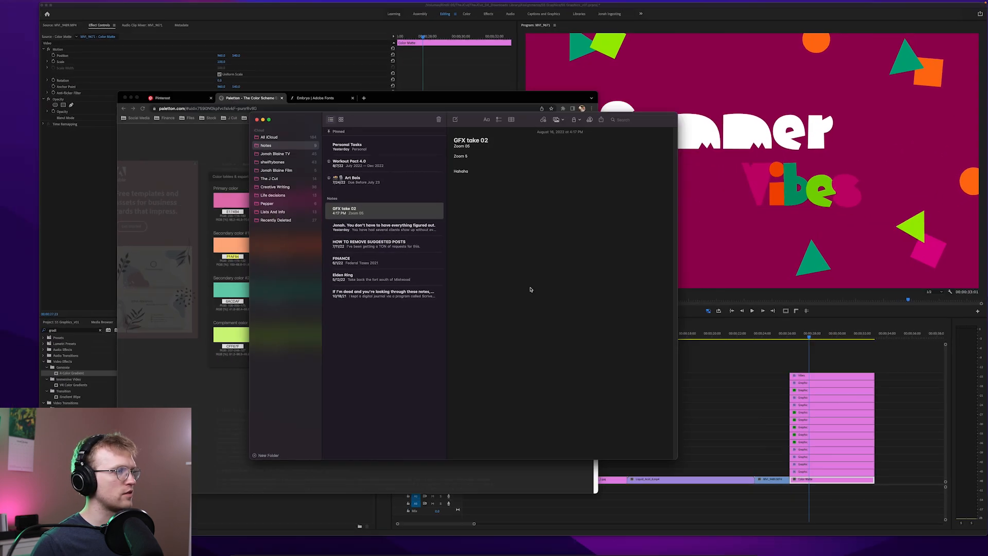
{"action": "key", "text": "ctrl+Up"}
{"action": "left_click", "coordinate": [497, 240]}
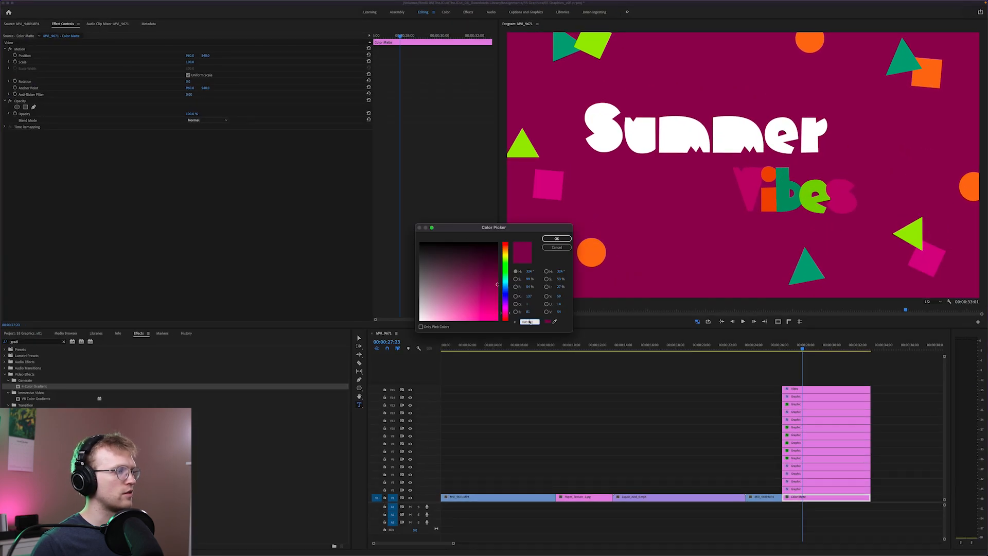
{"action": "key", "text": "super+v"}
{"action": "left_click", "coordinate": [557, 239]}
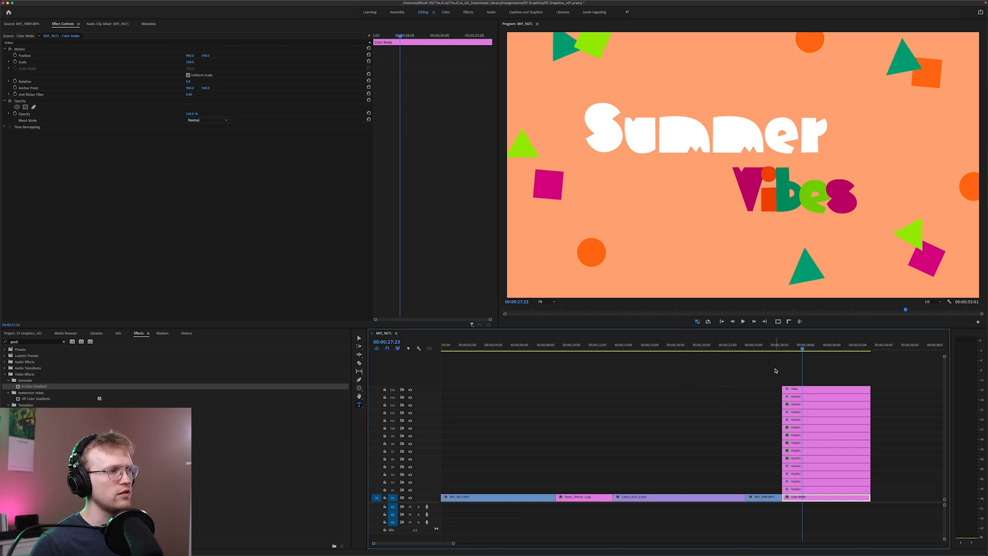
Try a reduced opacity on the "Vibes" text and undo it
{"action": "left_click", "coordinate": [793, 388]}
{"action": "left_click", "coordinate": [189, 259]}
{"action": "type", "text": "0"}
{"action": "key", "text": "Return"}
{"action": "left_click_drag", "start_coordinate": [189, 259], "coordinate": [216, 261]}
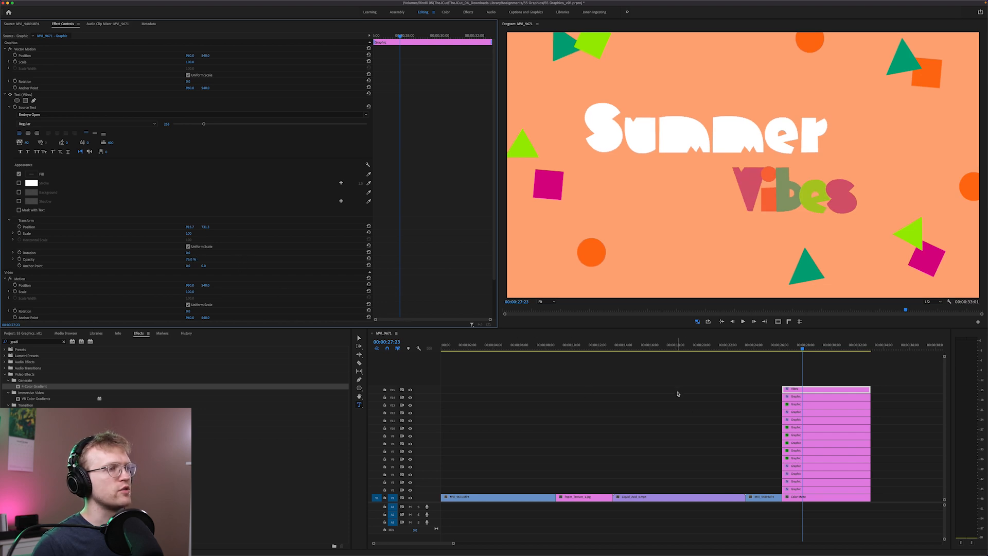
{"action": "key", "text": "super+z"}
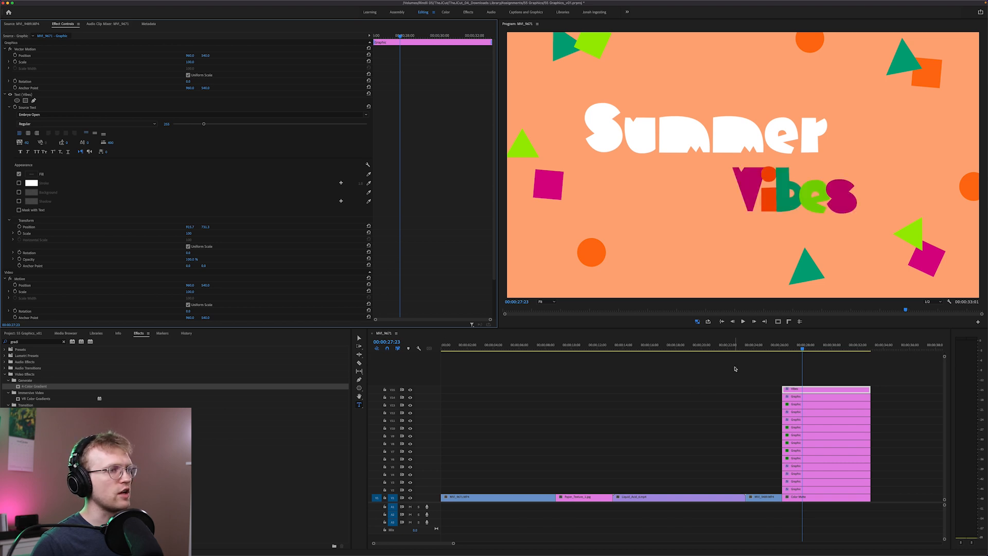
Cut the "s" out of the "Vibes" text and paste it as its own text layer in the same graphic
{"action": "left_click", "coordinate": [821, 368]}
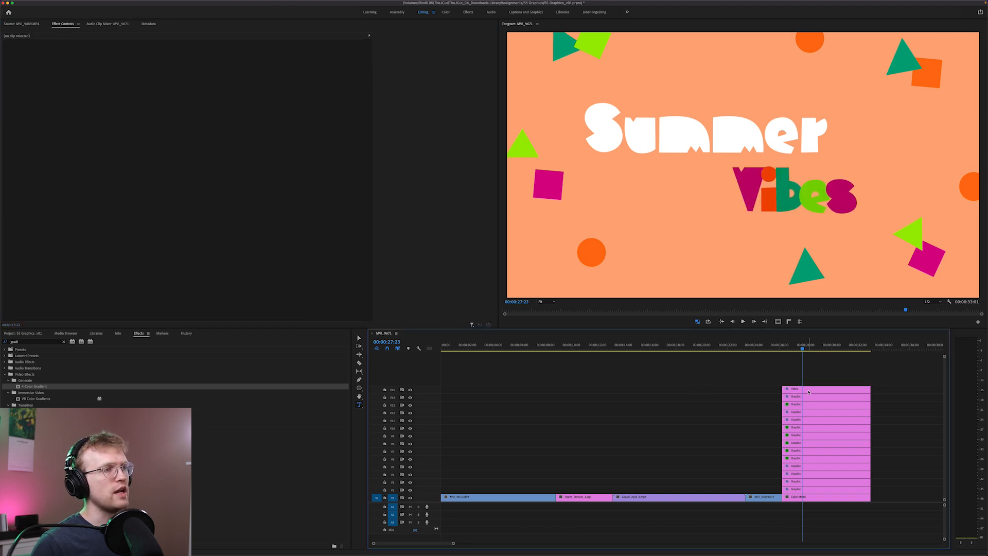
{"action": "left_click", "coordinate": [765, 190]}
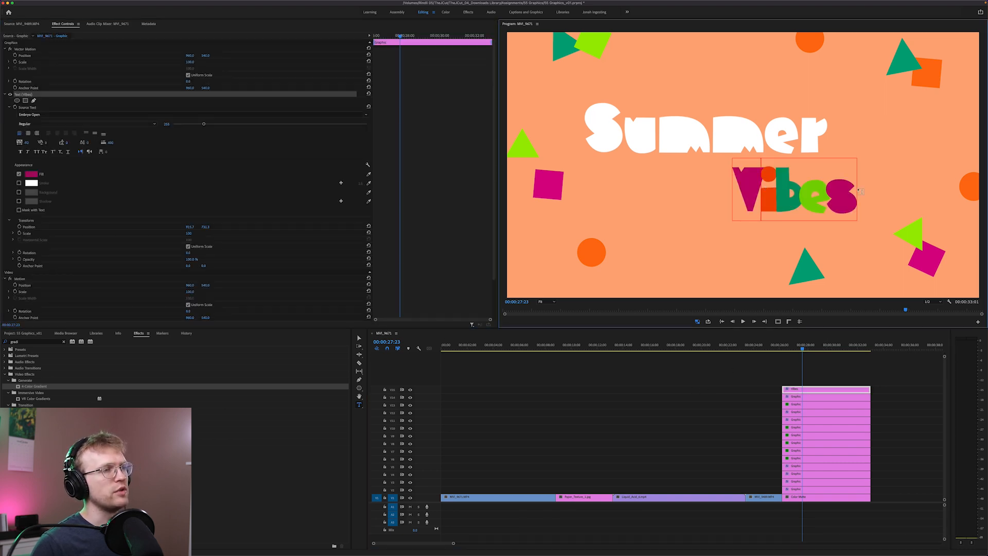
{"action": "left_click_drag", "start_coordinate": [822, 188], "coordinate": [850, 189]}
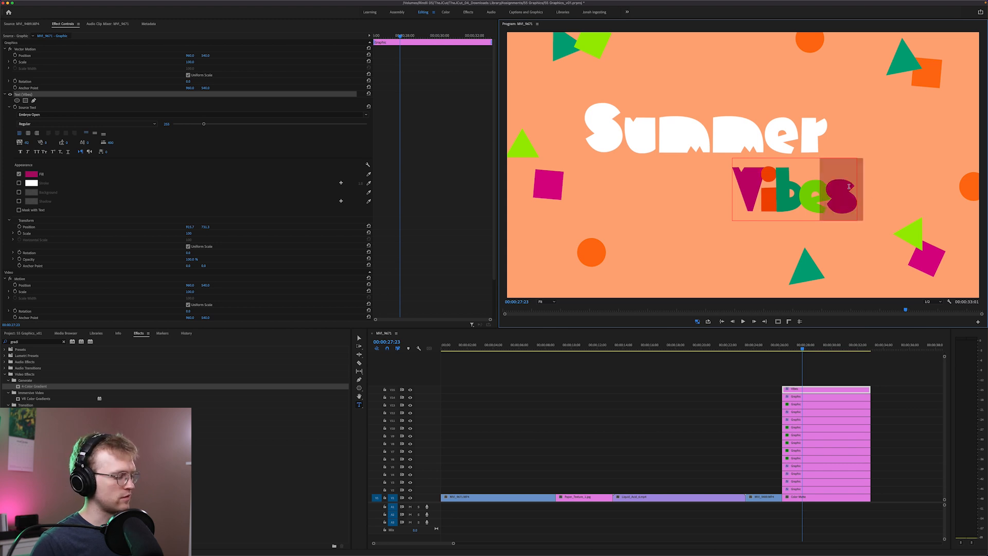
{"action": "key", "text": "ctrl+x"}
{"action": "left_click", "coordinate": [844, 184]}
{"action": "key", "text": "ctrl+v"}
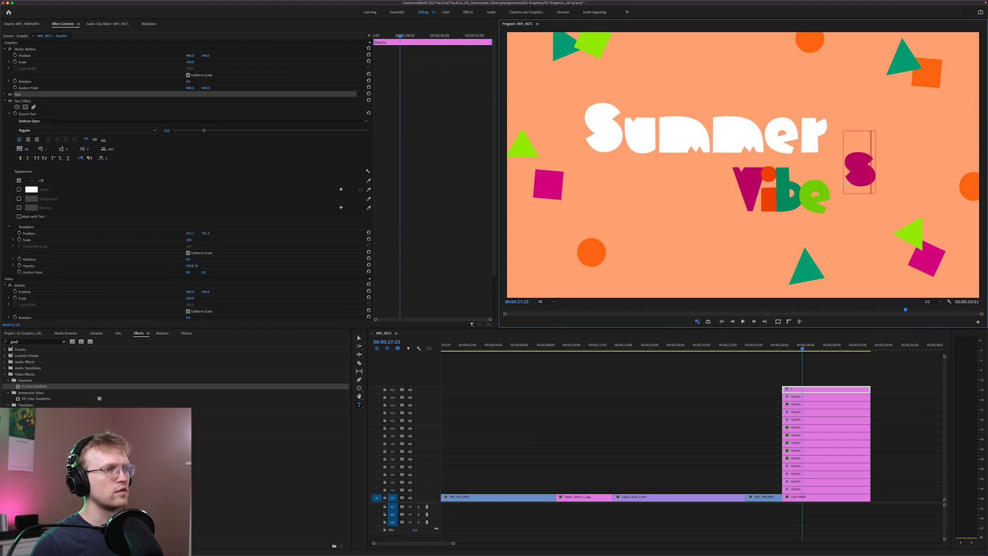
Cut the lime "e" out of the "Vibes" text and paste it as a separate text layer beside the "s"
{"action": "left_click", "coordinate": [815, 194]}
{"action": "left_click_drag", "start_coordinate": [795, 194], "coordinate": [824, 195]}
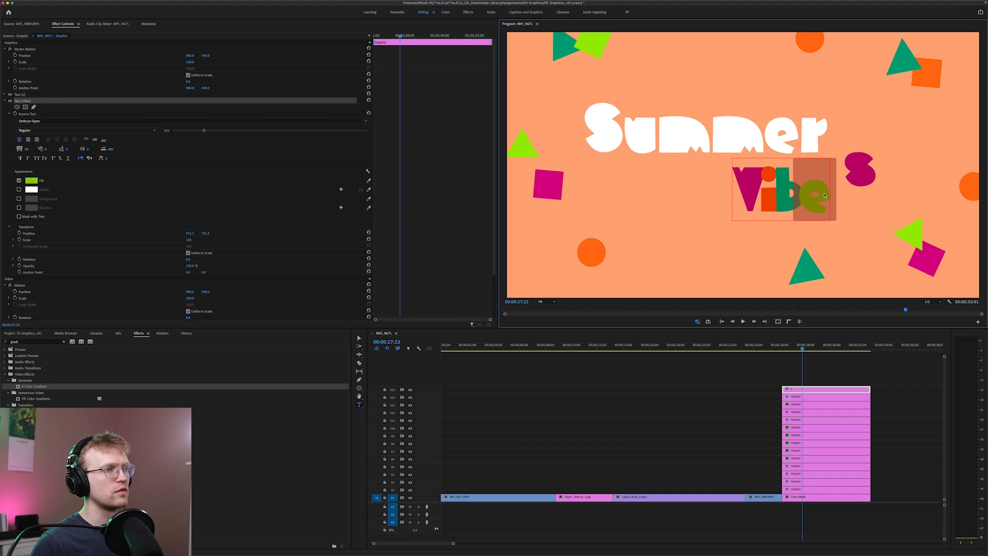
{"action": "key", "text": "ctrl+x"}
{"action": "left_click", "coordinate": [833, 201]}
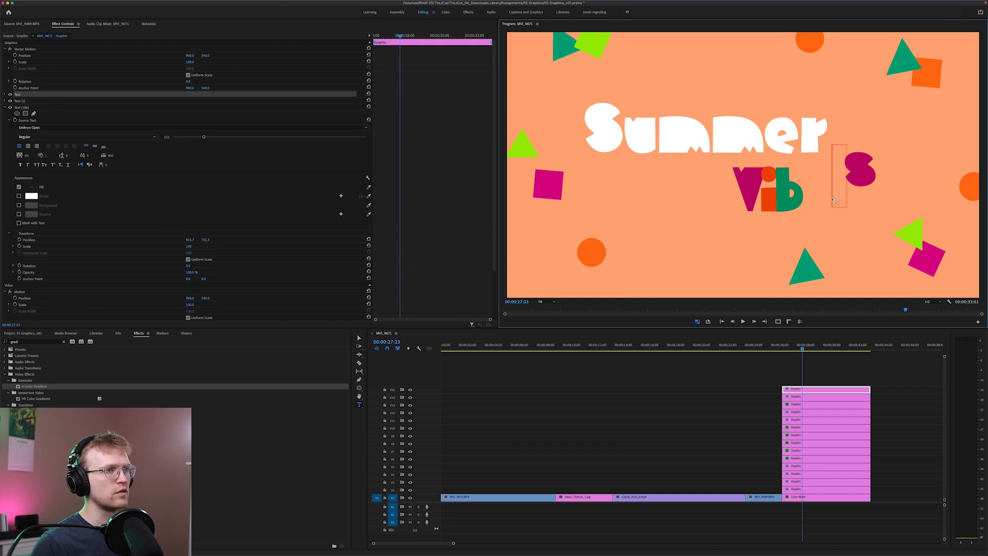
{"action": "key", "text": "super+v"}
Split the "b" and "i" of "Vibes" into their own text layers and move the "i" against the "V"
{"action": "left_click_drag", "start_coordinate": [806, 194], "coordinate": [773, 194]}
{"action": "left_click", "coordinate": [779, 199]}
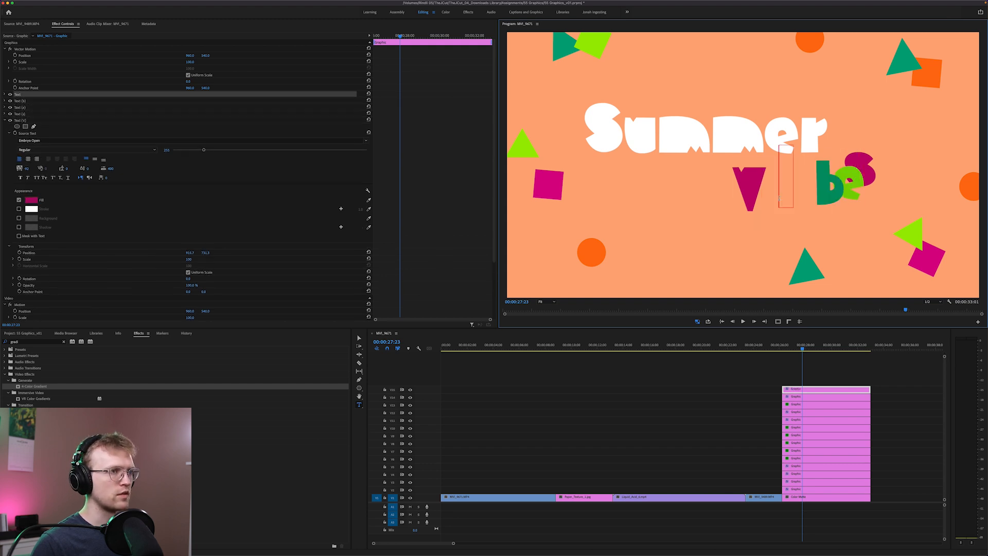
{"action": "type", "text": "i"}
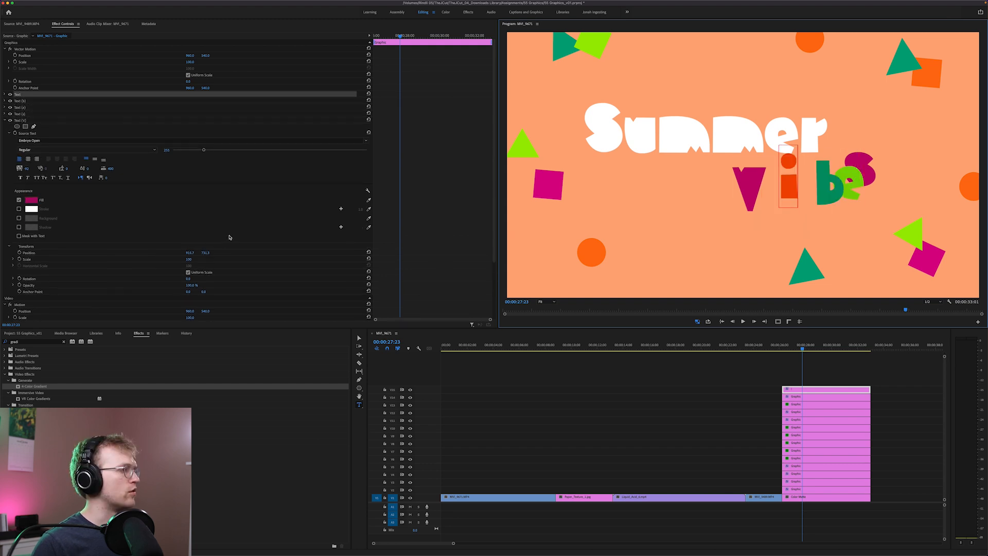
{"action": "key", "text": "Escape"}
{"action": "left_click_drag", "start_coordinate": [788, 191], "coordinate": [766, 203]}
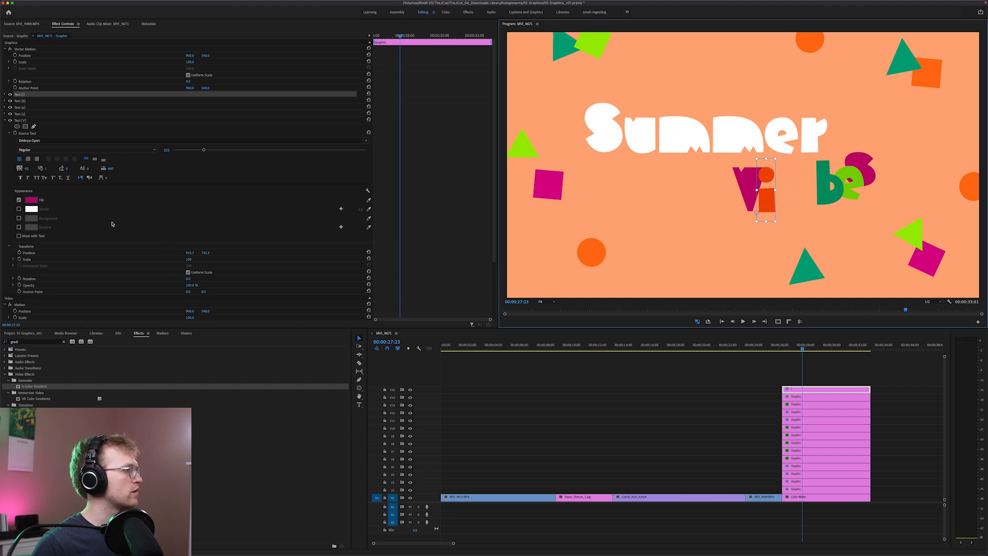
Set the opacity of the separate "V", "s" and "e" letter layers to 80%
{"action": "left_click", "coordinate": [191, 285]}
{"action": "type", "text": "80"}
{"action": "key", "text": "Return"}
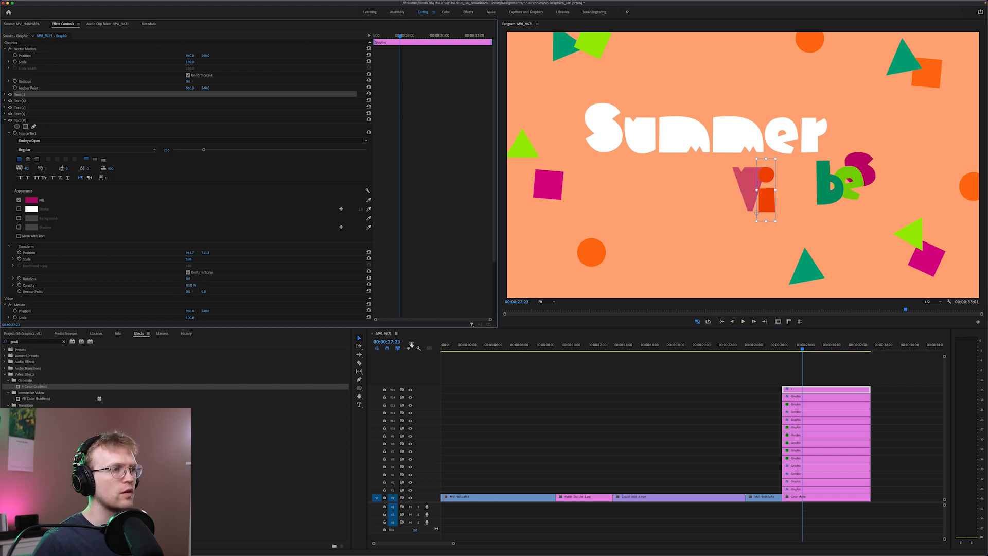
{"action": "left_click", "coordinate": [25, 115]}
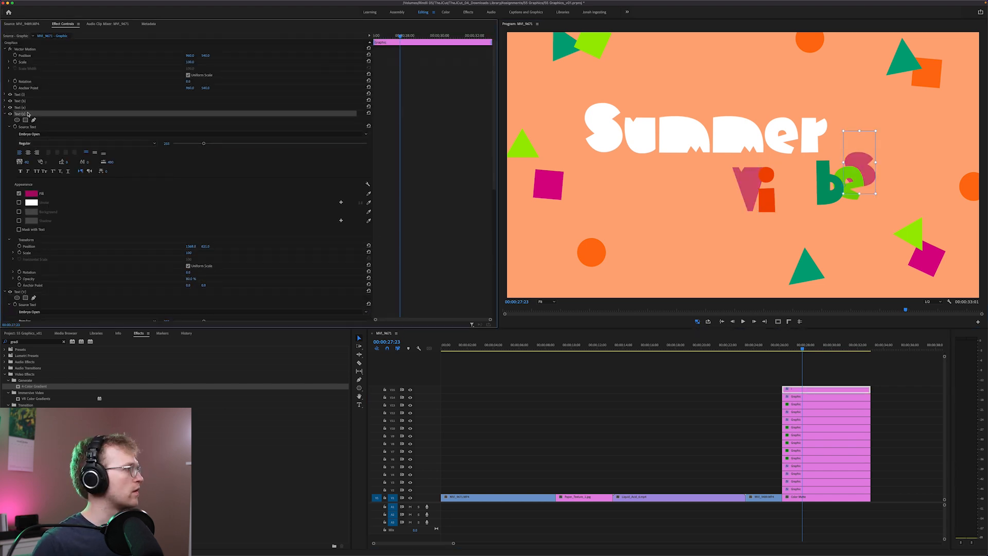
{"action": "left_click", "coordinate": [6, 107]}
{"action": "left_click", "coordinate": [191, 272]}
{"action": "type", "text": "80"}
{"action": "key", "text": "Return"}
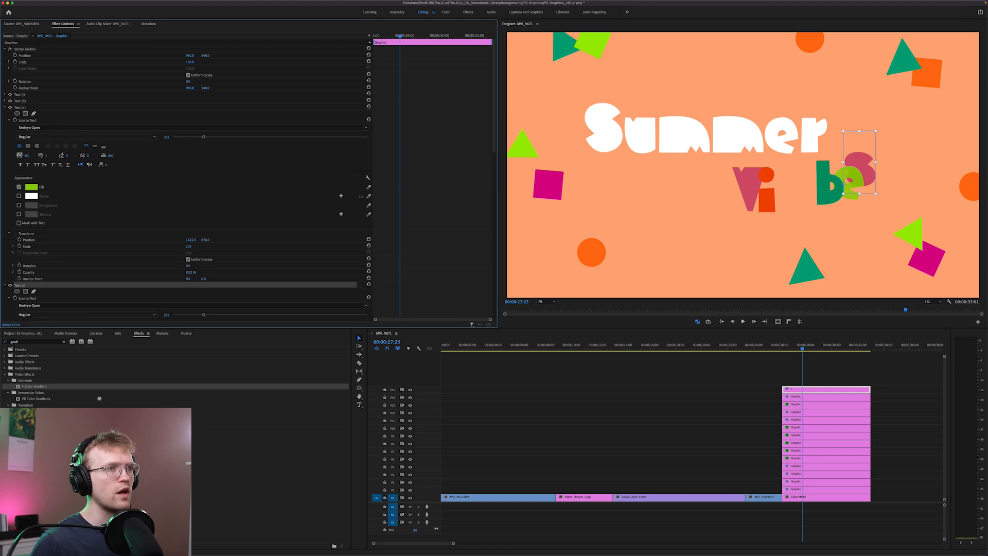
Reduce the "i" and "b" layers to 80% opacity and move the letters together so they overlap as "Vibes"
{"action": "left_click", "coordinate": [5, 100]}
{"action": "left_click", "coordinate": [5, 94]}
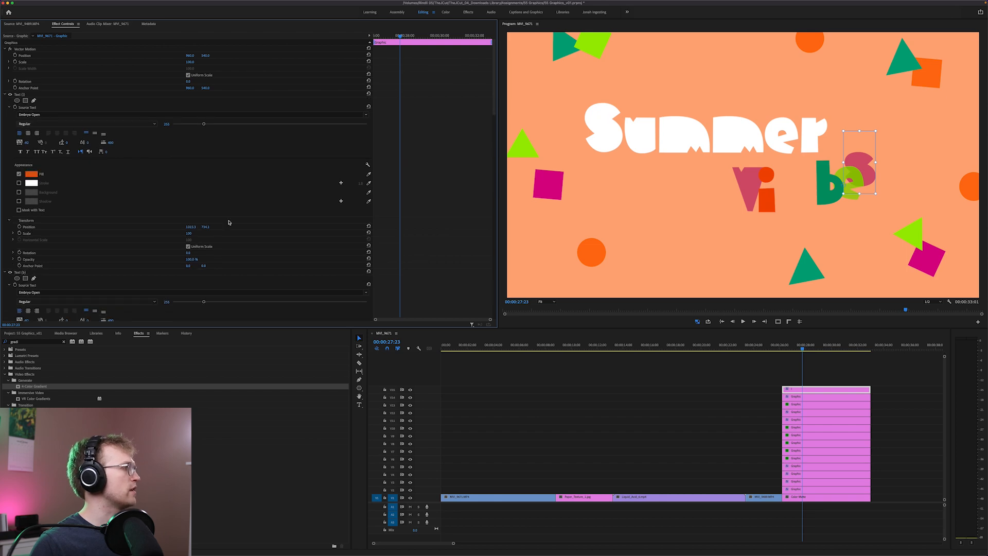
{"action": "left_click", "coordinate": [5, 94]}
{"action": "left_click", "coordinate": [4, 101]}
{"action": "left_click", "coordinate": [795, 348]}
{"action": "left_click_drag", "start_coordinate": [829, 185], "coordinate": [785, 191]}
{"action": "left_click", "coordinate": [5, 101]}
{"action": "left_click_drag", "start_coordinate": [191, 265], "coordinate": [176, 266]}
{"action": "left_click", "coordinate": [857, 175]}
{"action": "mouse_move", "coordinate": [851, 183]}
{"action": "left_mouse_down"}
{"action": "mouse_move", "coordinate": [812, 197]}
{"action": "mouse_move", "coordinate": [833, 200]}
{"action": "left_mouse_up"}
Set the "Summer" text to 80% opacity and fill its letters in turn with palette magenta, orange, green, lime, magenta and orange
{"action": "double_click", "coordinate": [705, 134]}
{"action": "left_click", "coordinate": [191, 265]}
{"action": "type", "text": "80"}
{"action": "left_click_drag", "start_coordinate": [585, 131], "coordinate": [764, 134]}
{"action": "left_click", "coordinate": [30, 180]}
{"action": "left_click", "coordinate": [31, 180]}
{"action": "left_click", "coordinate": [557, 235]}
{"action": "left_click_drag", "start_coordinate": [764, 133], "coordinate": [832, 133]}
{"action": "left_click", "coordinate": [31, 180]}
{"action": "left_click", "coordinate": [557, 235]}
{"action": "left_click", "coordinate": [31, 180]}
Split the "Summer" text into separate single-letter text layers, starting with the "r" and "e"
{"action": "left_click_drag", "start_coordinate": [774, 134], "coordinate": [795, 134]}
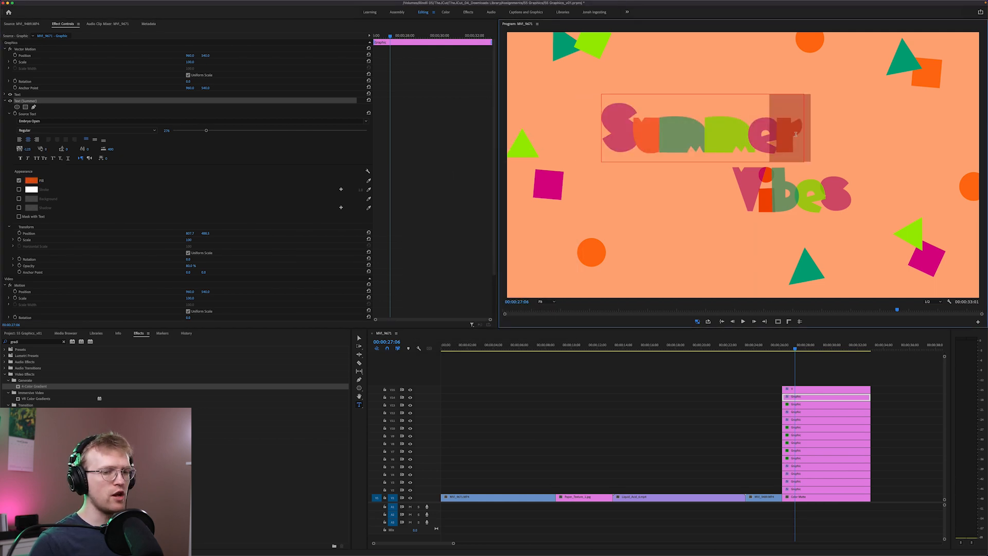
{"action": "key", "text": "BackSpace"}
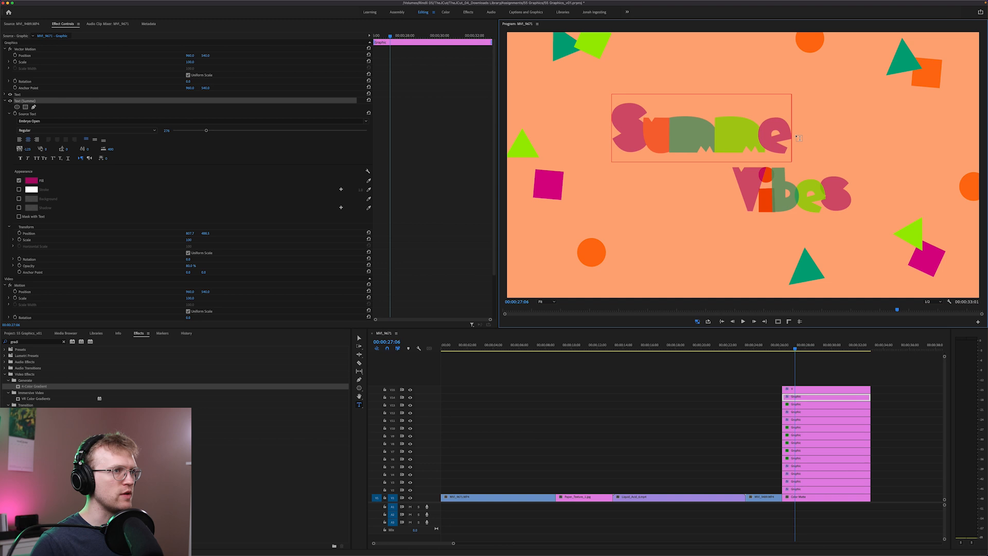
{"action": "left_click", "coordinate": [821, 130]}
{"action": "type", "text": "r"}
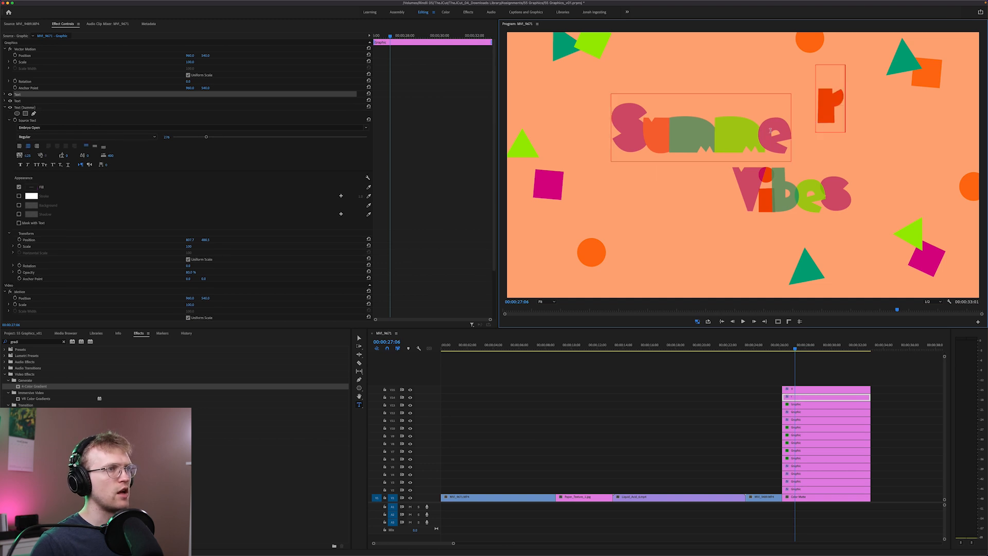
{"action": "left_click", "coordinate": [776, 134]}
{"action": "left_click_drag", "start_coordinate": [776, 134], "coordinate": [785, 132]}
{"action": "key", "text": "BackSpace"}
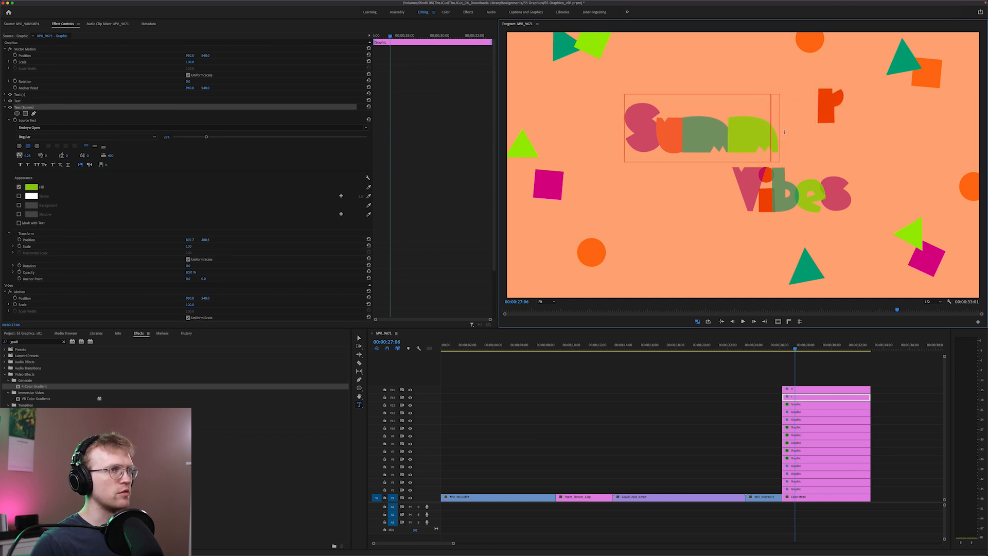
{"action": "left_click", "coordinate": [855, 141]}
{"action": "type", "text": "ev"}
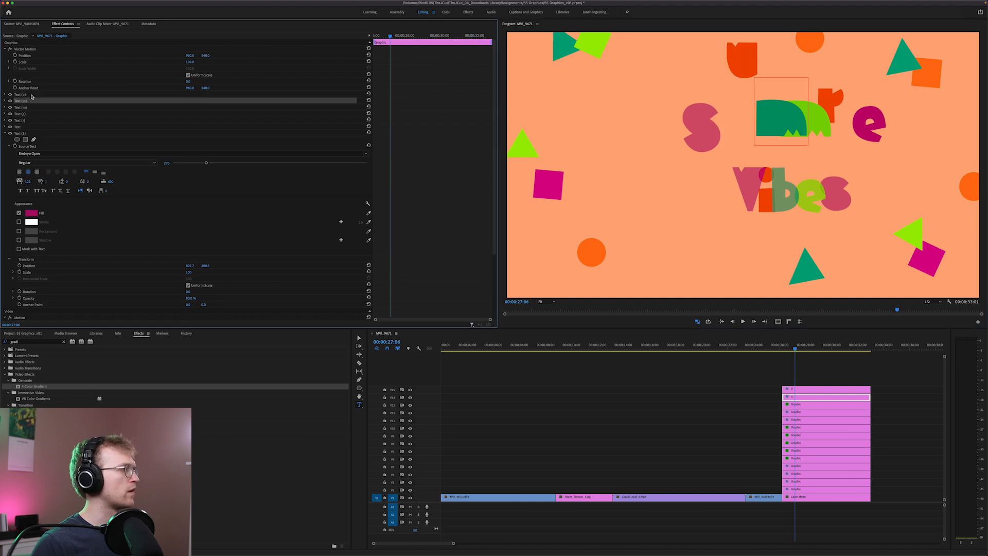
Arrange the separate "Summer" letters in a staggered, overlapping row above "Vibes"
{"action": "left_click_drag", "start_coordinate": [701, 126], "coordinate": [607, 130]}
{"action": "left_click_drag", "start_coordinate": [756, 60], "coordinate": [635, 131]}
{"action": "left_click_drag", "start_coordinate": [774, 124], "coordinate": [672, 140]}
{"action": "left_click_drag", "start_coordinate": [788, 124], "coordinate": [704, 127]}
{"action": "left_click_drag", "start_coordinate": [870, 124], "coordinate": [744, 133]}
{"action": "left_click_drag", "start_coordinate": [824, 108], "coordinate": [757, 128]}
{"action": "left_click", "coordinate": [821, 362]}
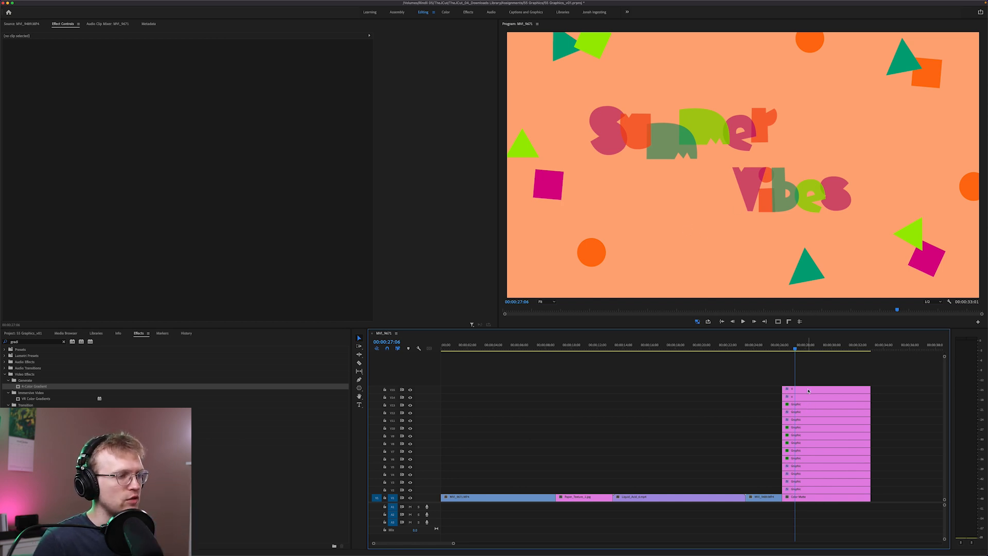
Try an elliptical and a rectangular opacity mask on the green matte behind the title, deleting each one
{"action": "key", "text": "super+z"}
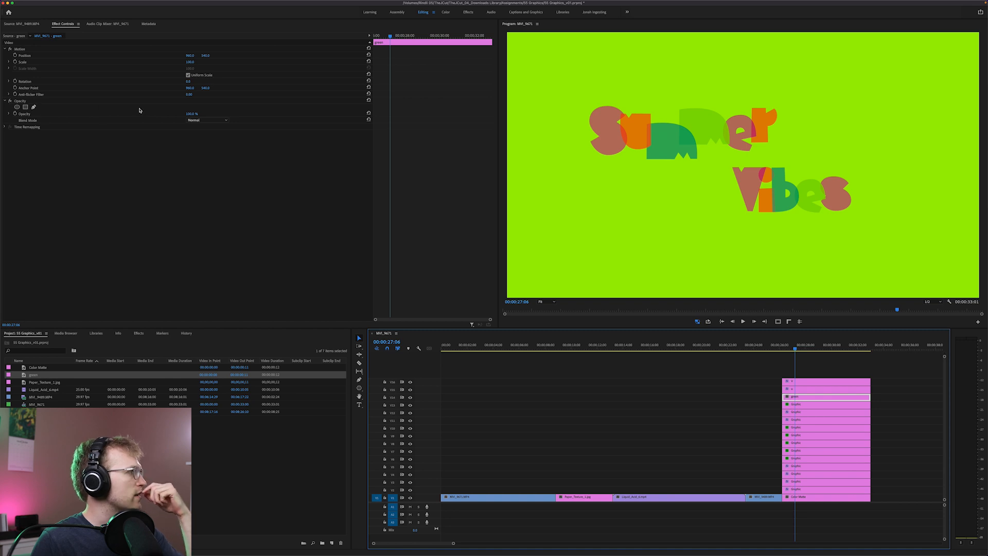
{"action": "mouse_move", "coordinate": [189, 114]}
{"action": "left_mouse_down"}
{"action": "mouse_move", "coordinate": [137, 114]}
{"action": "mouse_move", "coordinate": [190, 113]}
{"action": "left_mouse_up"}
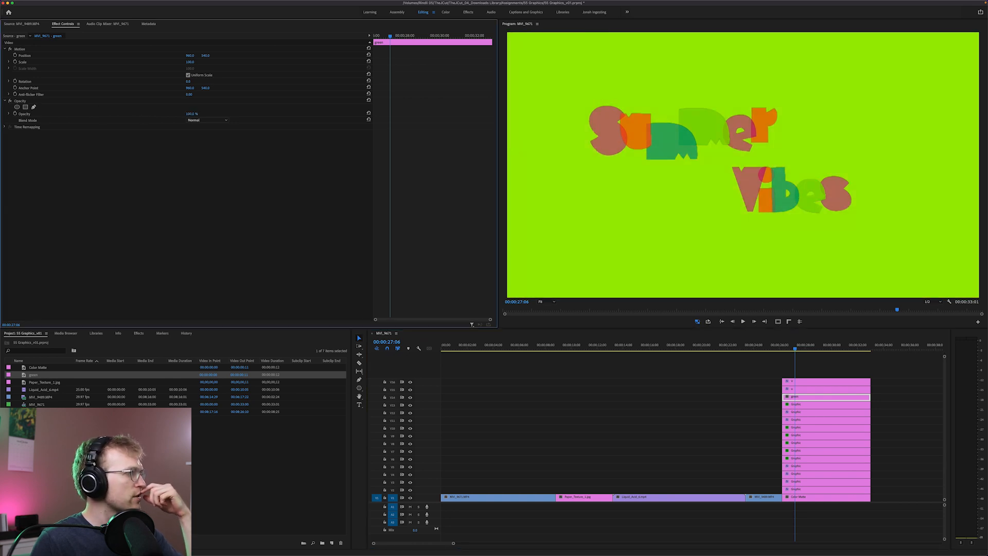
{"action": "left_click", "coordinate": [17, 107]}
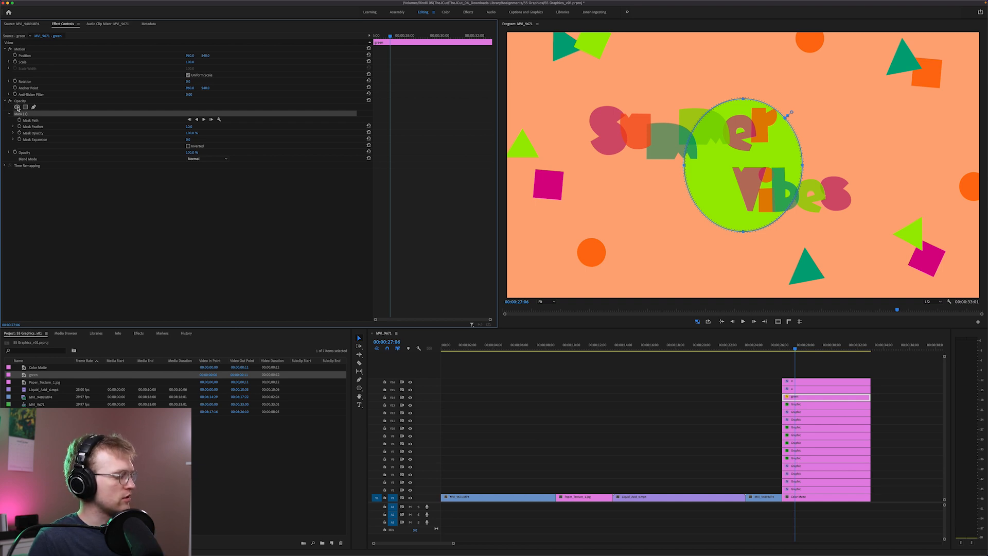
{"action": "key", "text": "Delete"}
{"action": "left_click", "coordinate": [25, 108]}
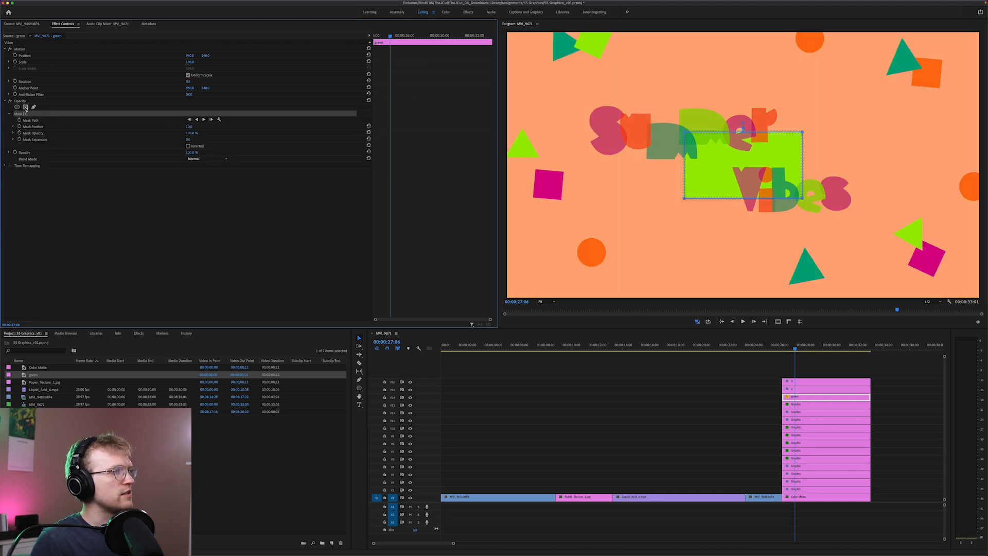
{"action": "key", "text": "Delete"}
Add an elliptical opacity mask to the green matte and stretch it into a wide oval around the title
{"action": "left_click", "coordinate": [17, 107]}
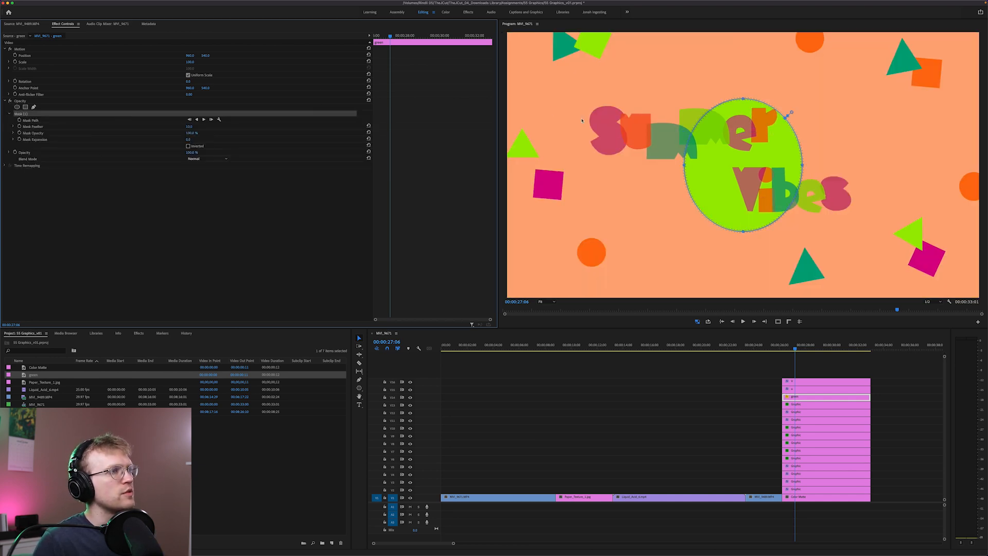
{"action": "left_click_drag", "start_coordinate": [685, 165], "coordinate": [565, 166]}
{"action": "left_click_drag", "start_coordinate": [803, 168], "coordinate": [820, 171]}
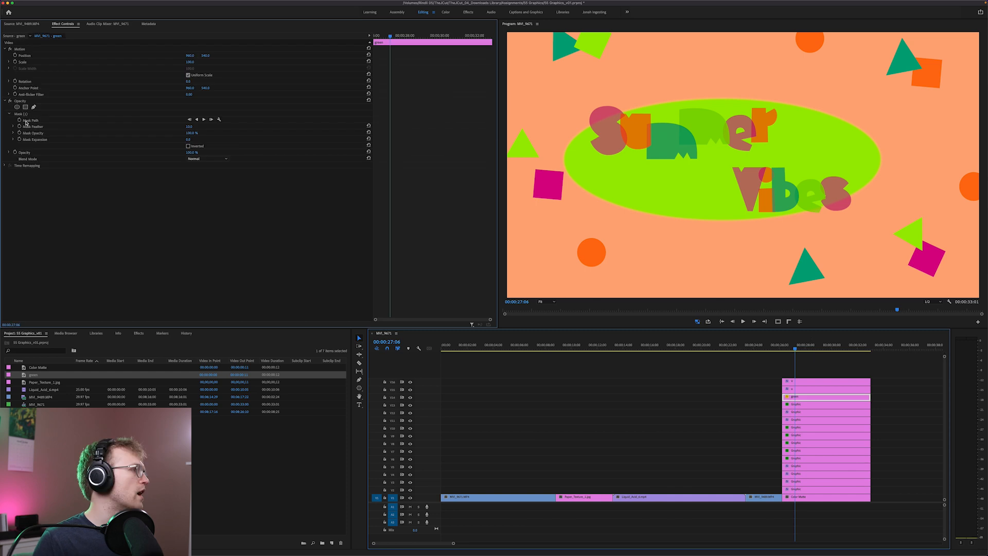
Try a strong feather on the green oval's mask and reduce it to 0 for a hard edge
{"action": "left_click", "coordinate": [45, 128]}
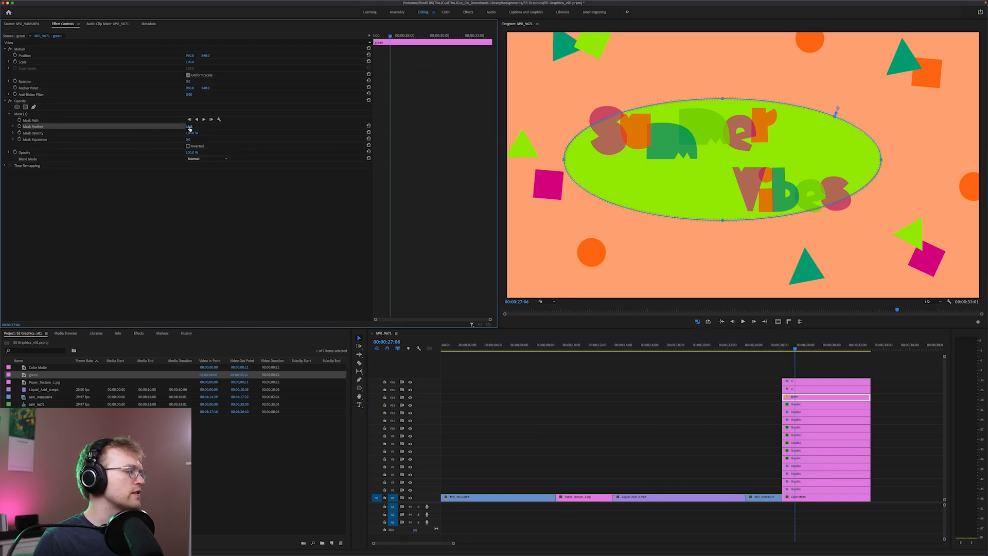
{"action": "left_click_drag", "start_coordinate": [188, 126], "coordinate": [273, 127]}
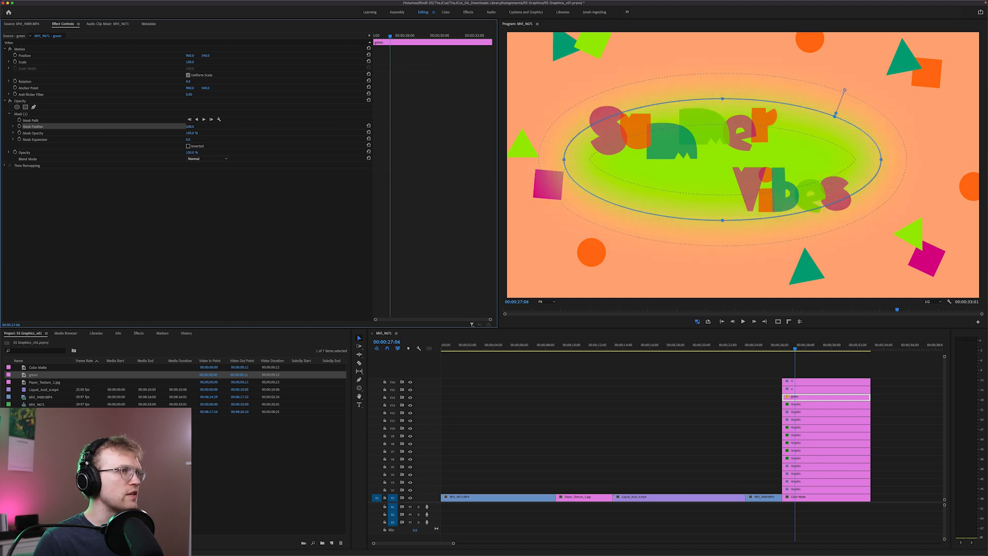
{"action": "left_click_drag", "start_coordinate": [844, 90], "coordinate": [836, 110]}
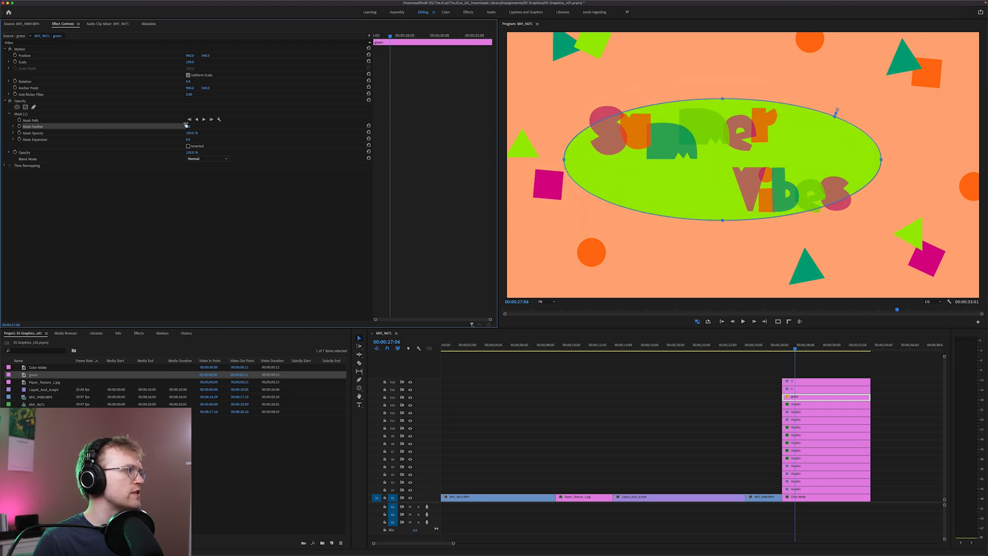
{"action": "left_click", "coordinate": [787, 363]}
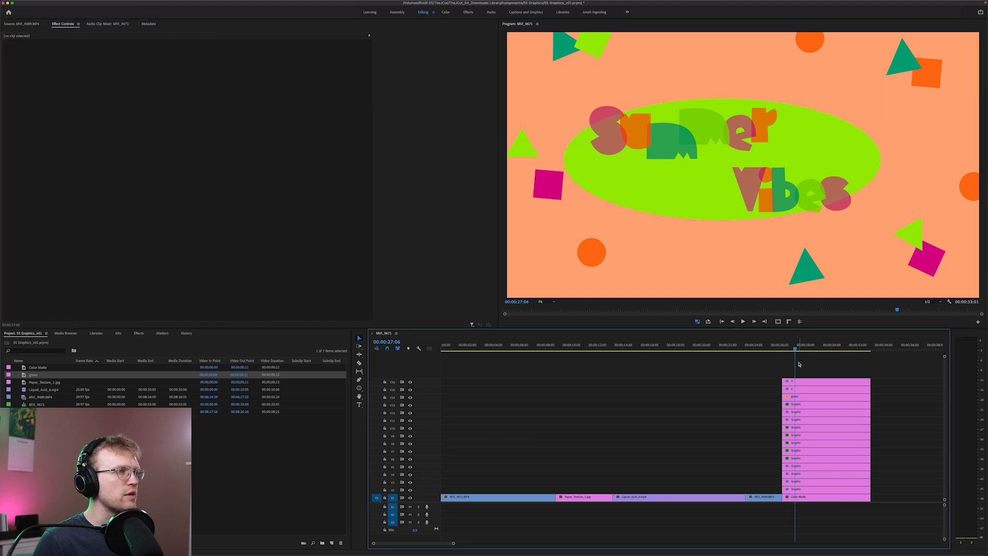
Examine the "Vibes" graphic's effect settings and the blend mode options of the green matte, keeping Normal
{"action": "left_click", "coordinate": [790, 381]}
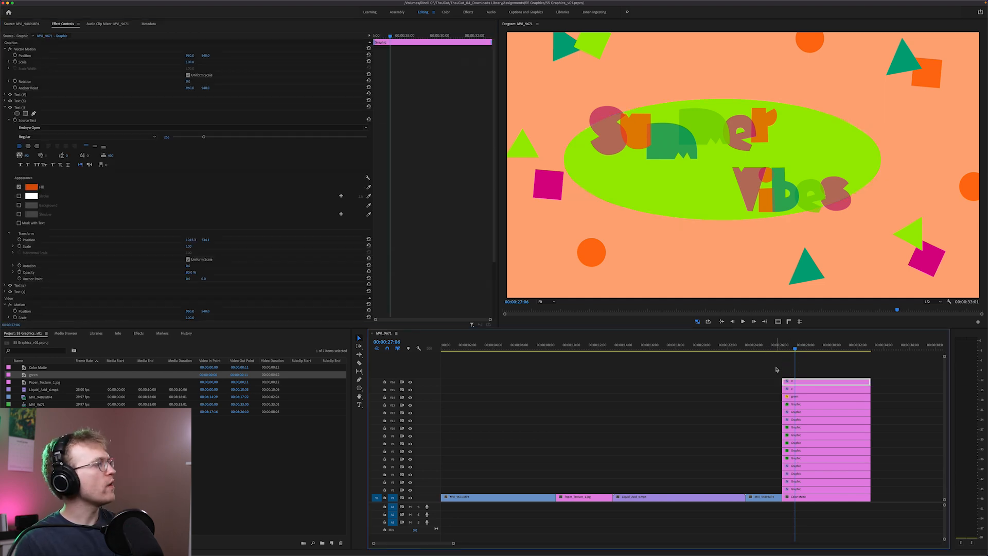
{"action": "scroll", "coordinate": [245, 251], "scroll_direction": "down", "scroll_amount": 4}
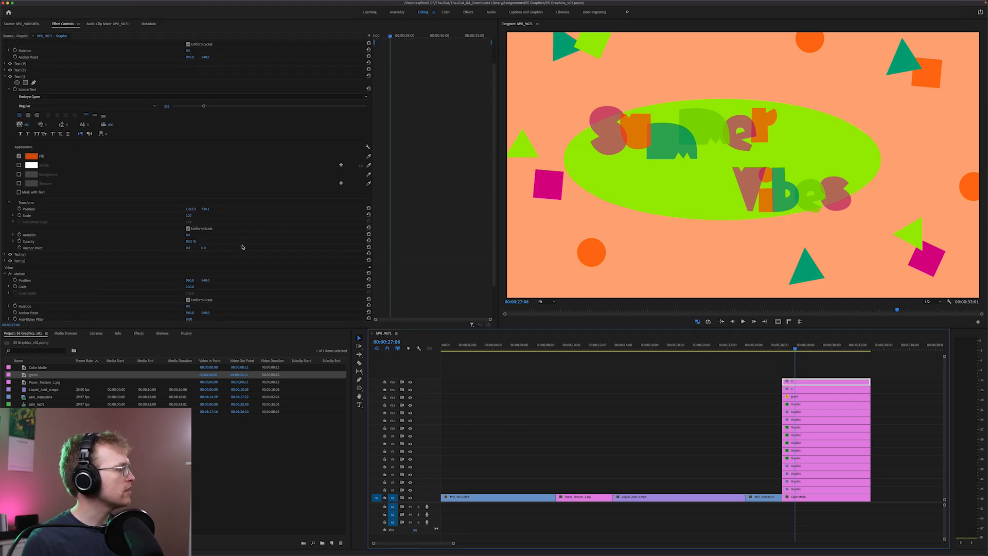
{"action": "left_click", "coordinate": [4, 44]}
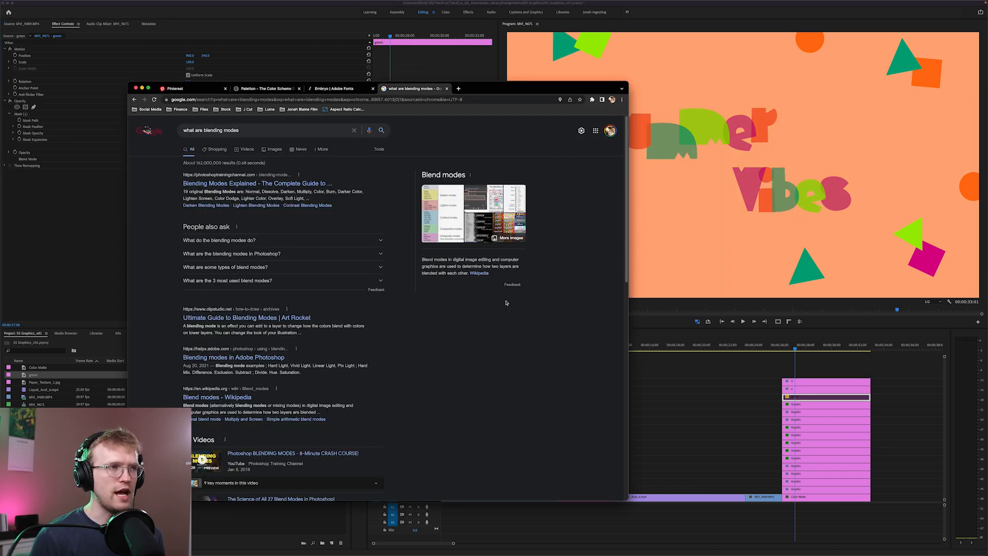
{"action": "left_click", "coordinate": [723, 360]}
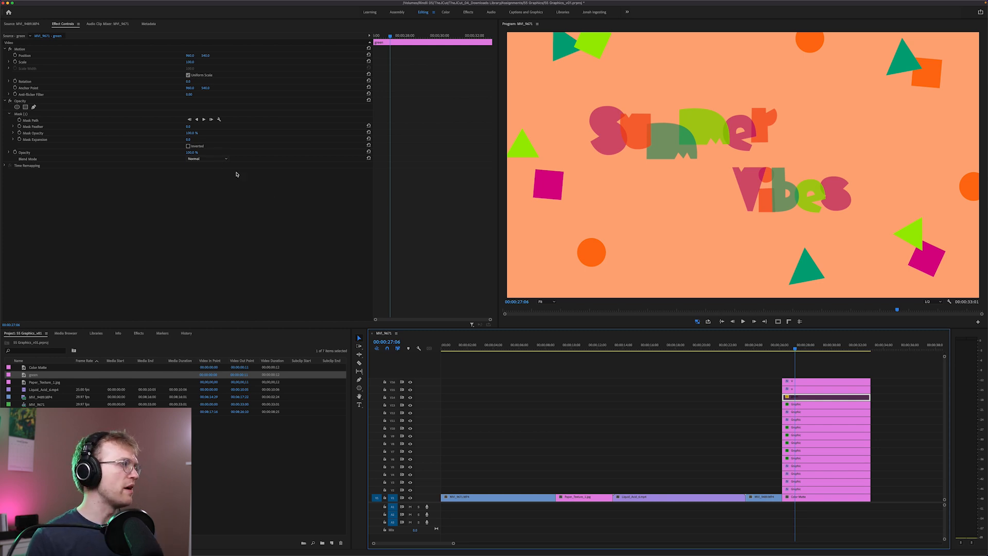
{"action": "left_click", "coordinate": [222, 159]}
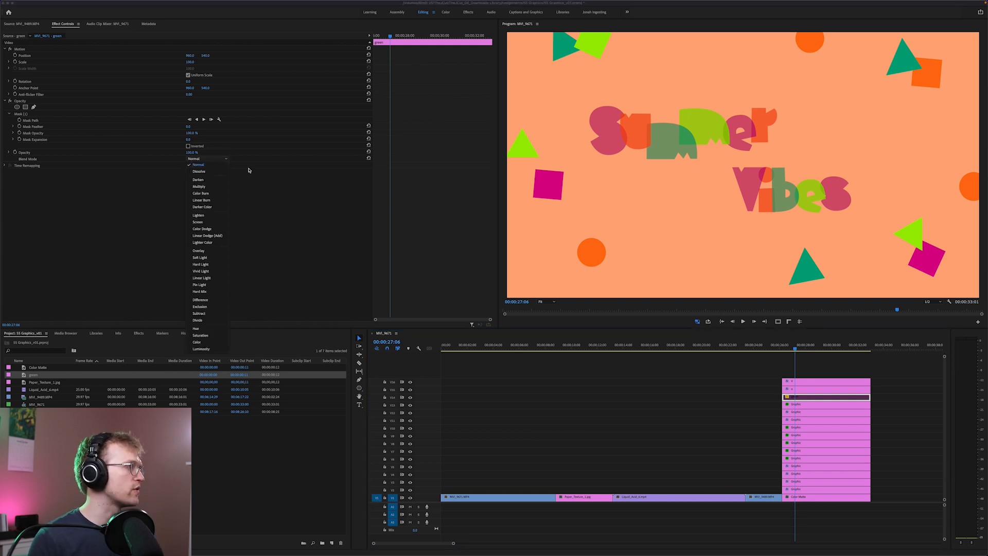
{"action": "left_click", "coordinate": [286, 234]}
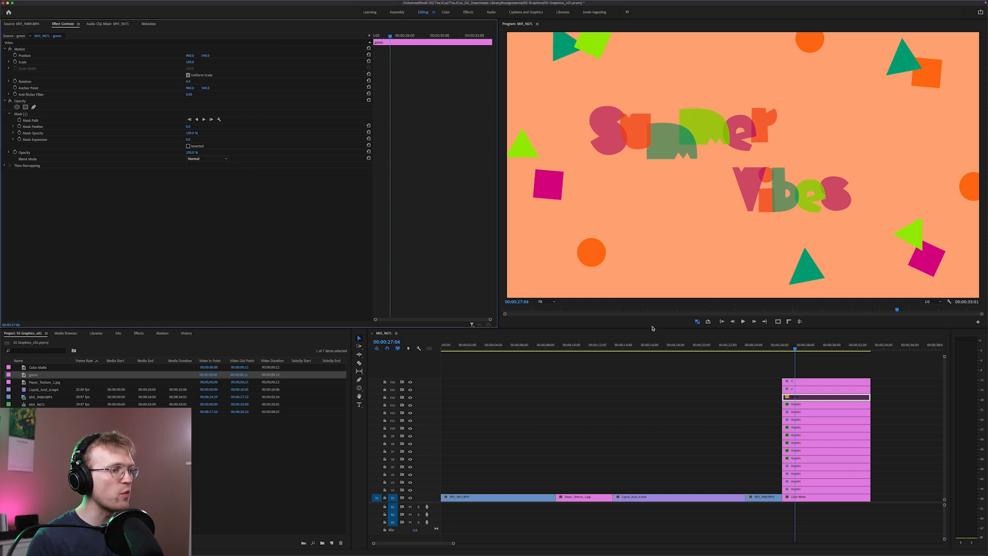
Set the opacity of the "V" and "s" text layers in the "Vibes" graphic to 100%
{"action": "left_click", "coordinate": [804, 382]}
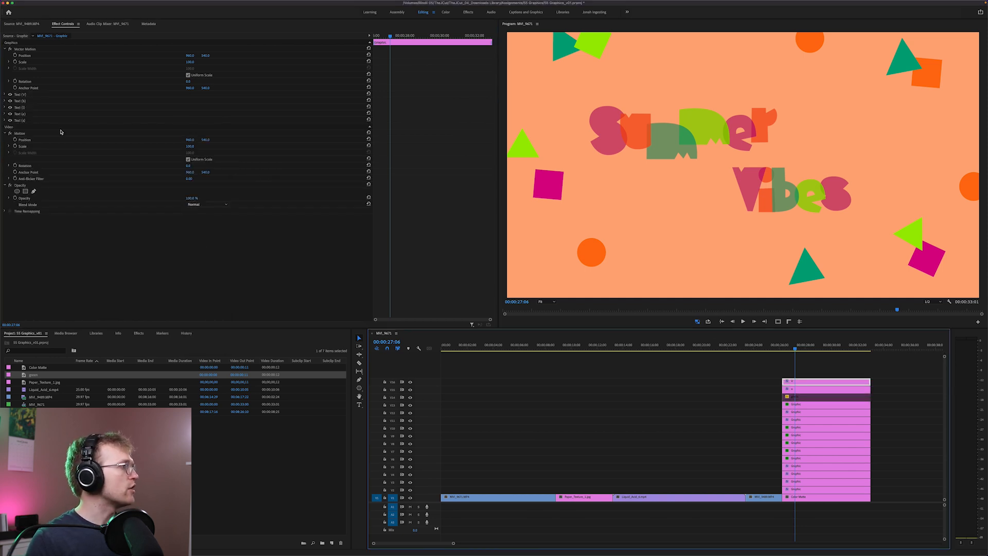
{"action": "left_click", "coordinate": [6, 95]}
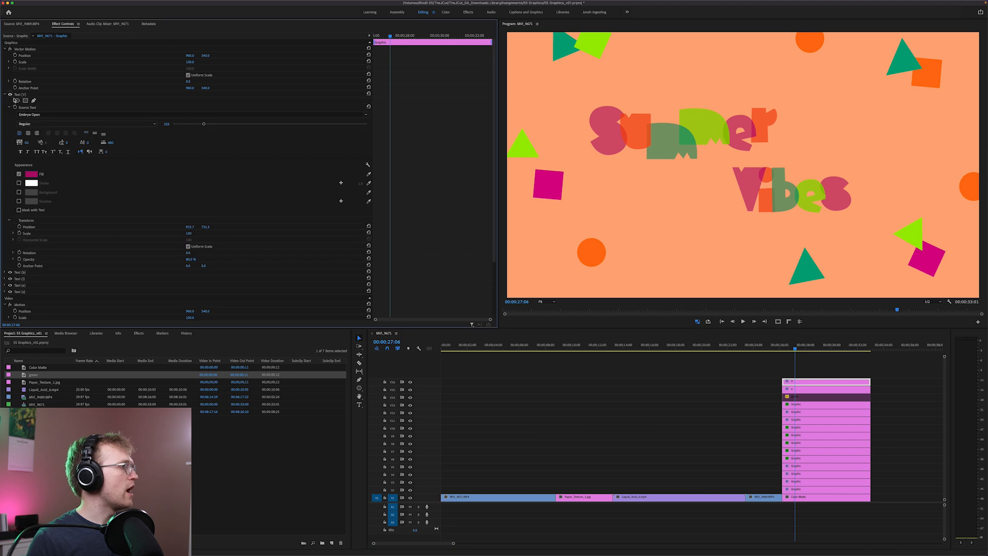
{"action": "left_click", "coordinate": [194, 259]}
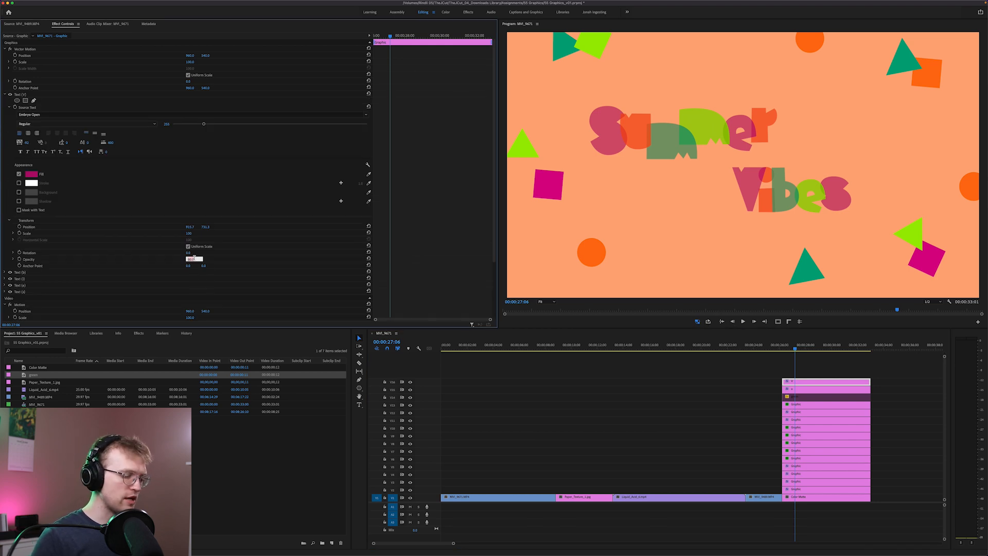
{"action": "type", "text": "100"}
{"action": "key", "text": "Return"}
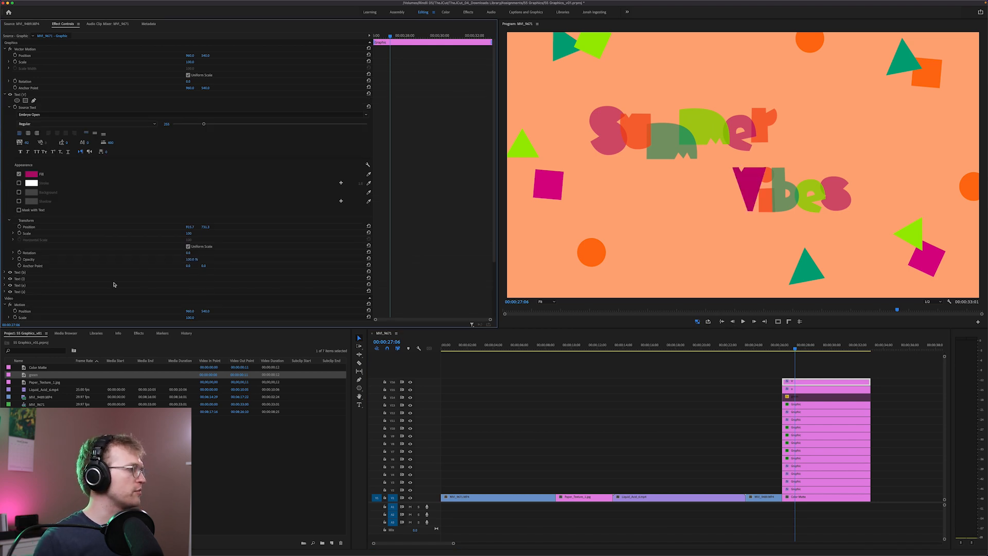
{"action": "left_click", "coordinate": [5, 272]}
{"action": "scroll", "coordinate": [139, 271], "scroll_direction": "down", "scroll_amount": 10}
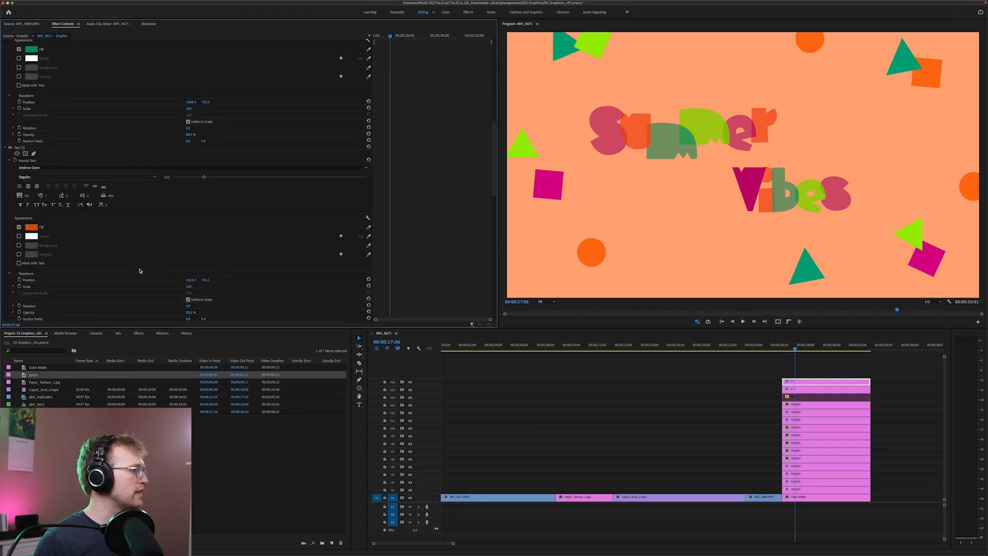
{"action": "scroll", "coordinate": [139, 271], "scroll_direction": "down", "scroll_amount": 5}
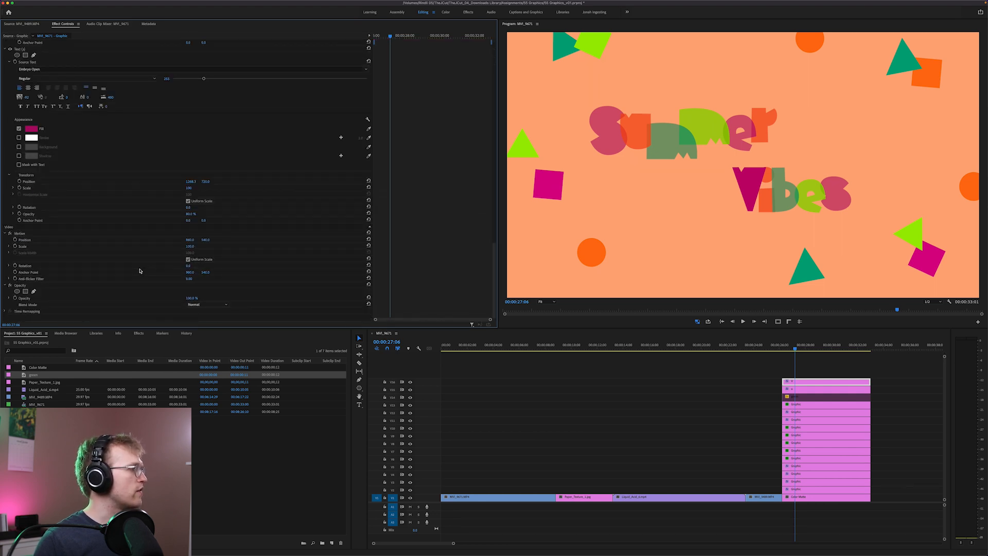
{"action": "left_click", "coordinate": [190, 214]}
{"action": "type", "text": "100"}
{"action": "key", "text": "Return"}
Set the opacity of the remaining "Vibes" letter layers, including "e" and "i", to 100%
{"action": "scroll", "coordinate": [206, 160], "scroll_direction": "up", "scroll_amount": 4}
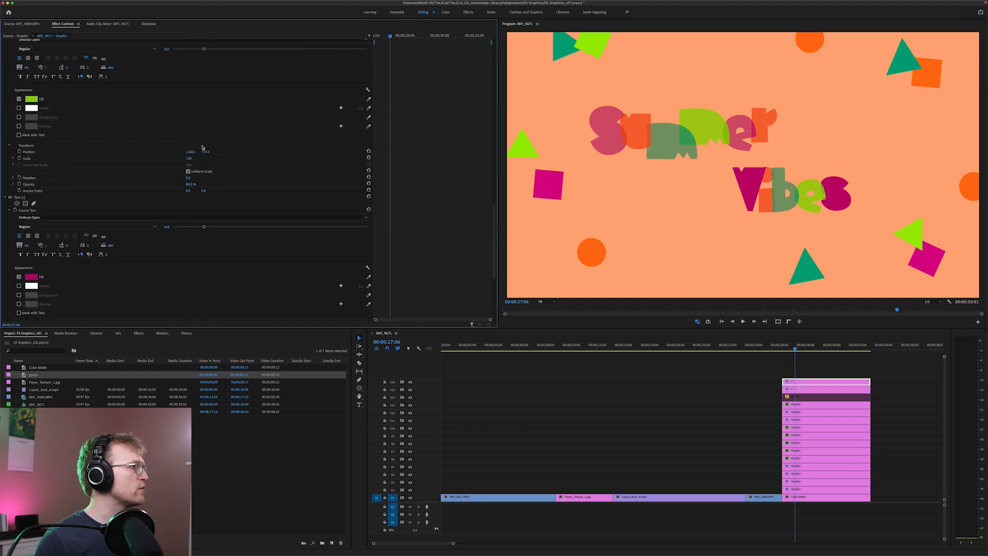
{"action": "left_click", "coordinate": [190, 187]}
{"action": "type", "text": "100"}
{"action": "key", "text": "Return"}
{"action": "scroll", "coordinate": [191, 179], "scroll_direction": "up", "scroll_amount": 4}
{"action": "left_click", "coordinate": [193, 149]}
{"action": "type", "text": "100"}
{"action": "key", "text": "Return"}
{"action": "scroll", "coordinate": [253, 141], "scroll_direction": "up", "scroll_amount": 4}
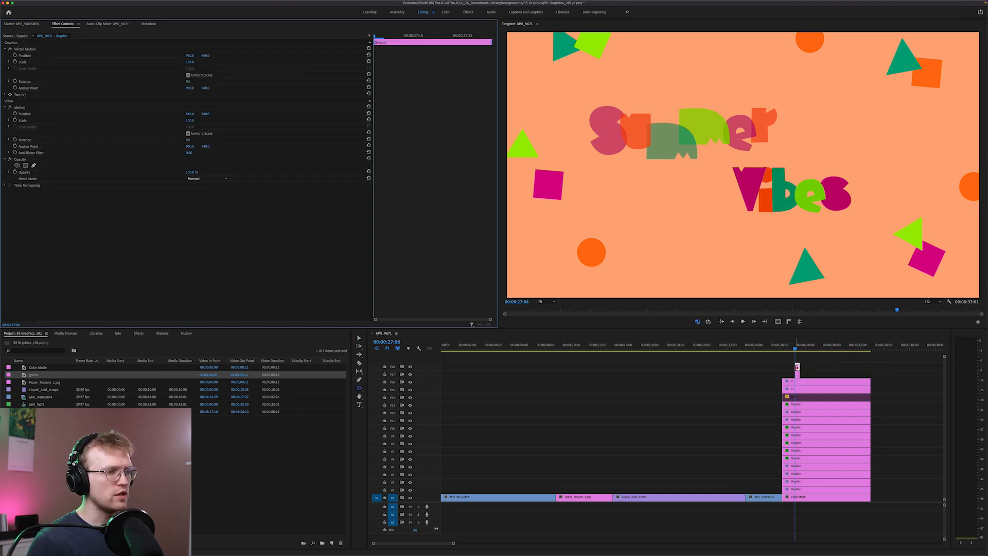
Align the starts of the separate "e" and "s" clips with the title, and try Dissolve, Darken and Multiply blending on the "e", returning to Normal
{"action": "left_click_drag", "start_coordinate": [796, 367], "coordinate": [782, 374]}
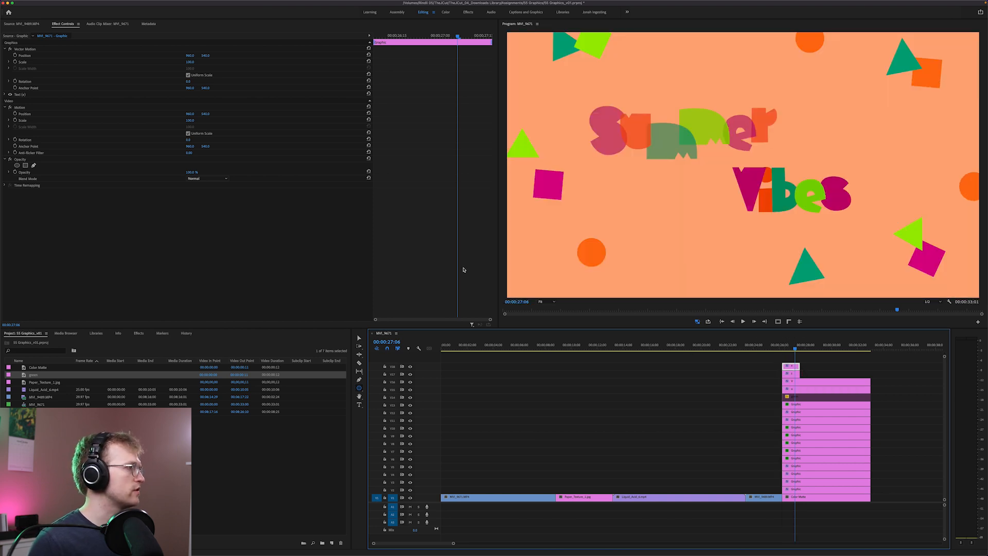
{"action": "left_click", "coordinate": [212, 179]}
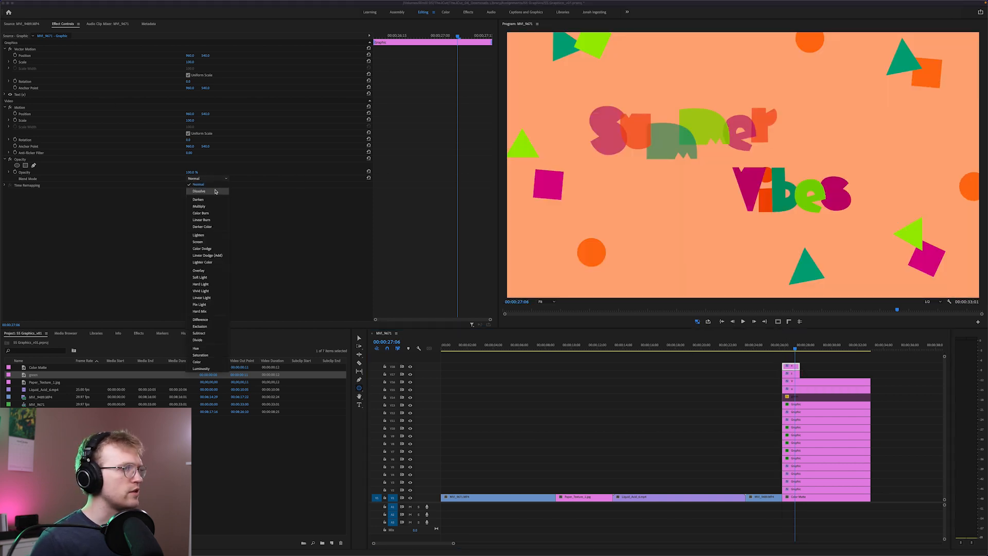
{"action": "left_click", "coordinate": [215, 192]}
{"action": "left_click", "coordinate": [212, 178]}
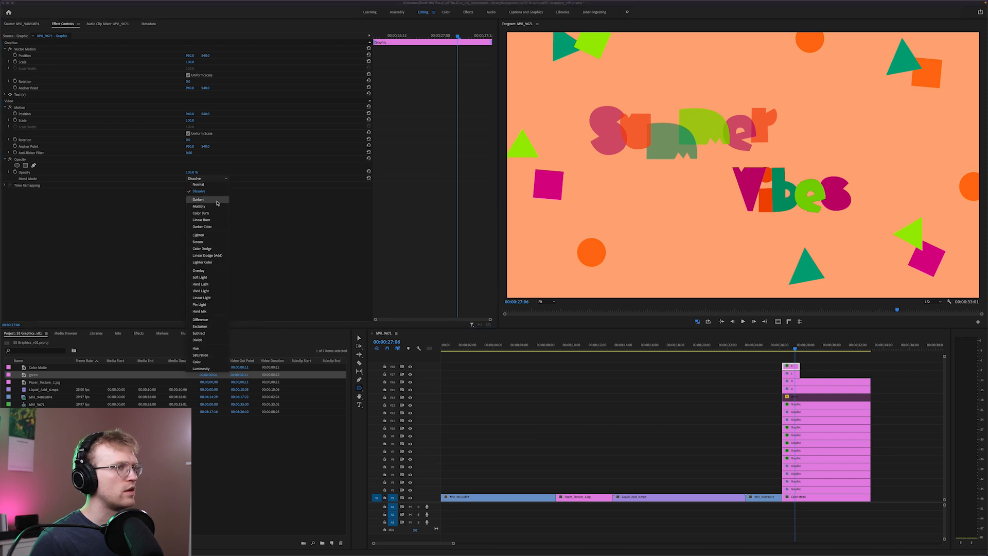
{"action": "left_click", "coordinate": [217, 200]}
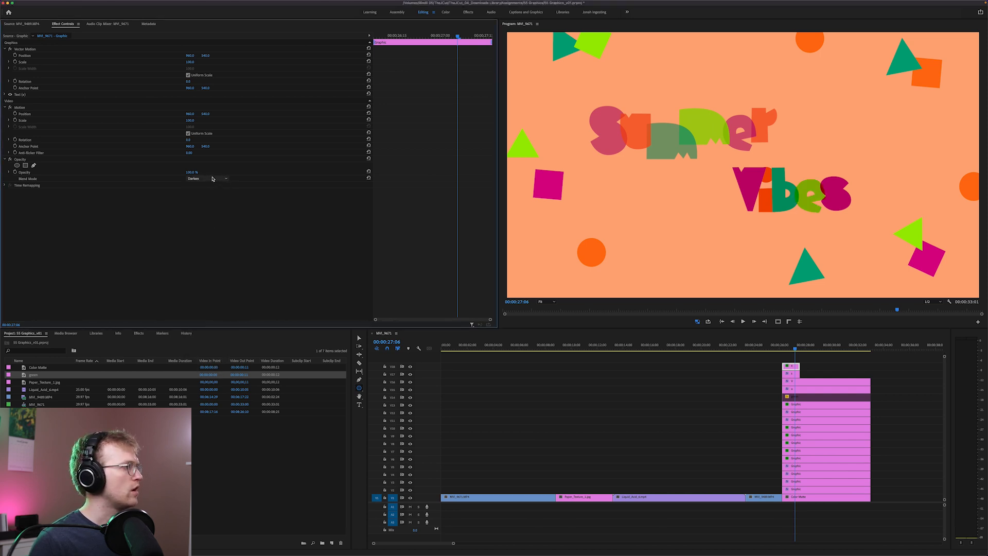
{"action": "left_click", "coordinate": [217, 177]}
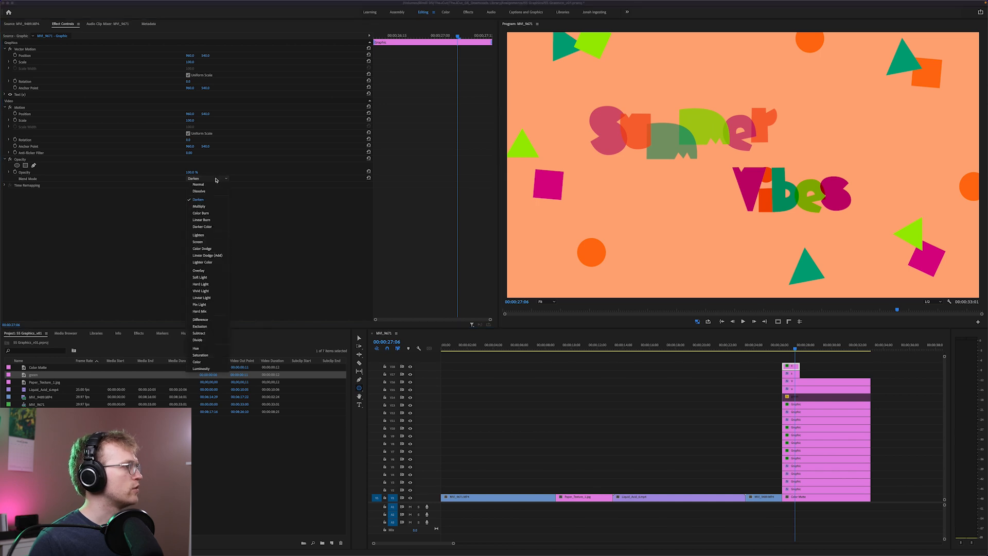
{"action": "left_click", "coordinate": [212, 206]}
{"action": "left_click", "coordinate": [211, 179]}
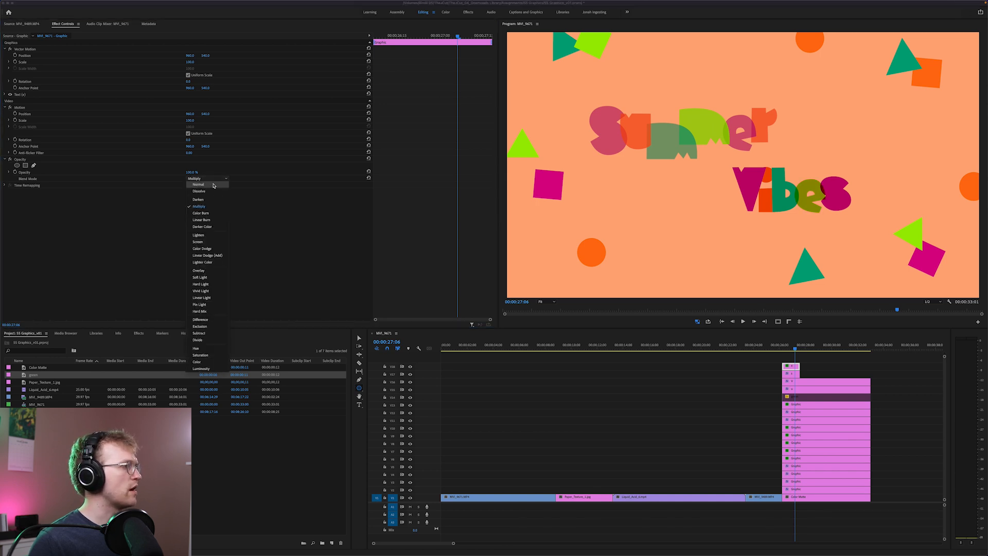
{"action": "left_click", "coordinate": [214, 180]}
Try 80% opacity on the separate "e" clip and restore it to 100%
{"action": "left_click", "coordinate": [192, 172]}
{"action": "type", "text": "80"}
{"action": "key", "text": "Return"}
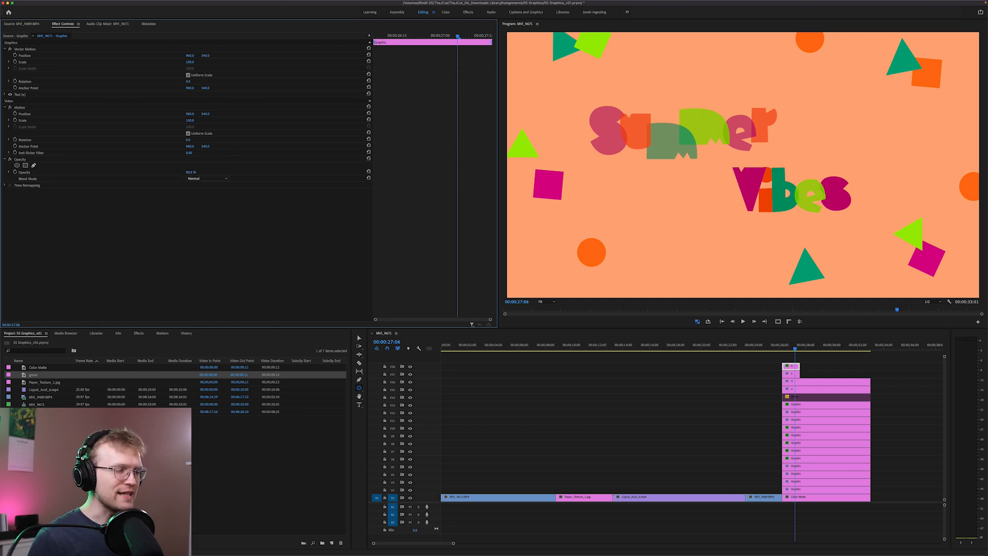
{"action": "left_click", "coordinate": [192, 173]}
{"action": "type", "text": "100"}
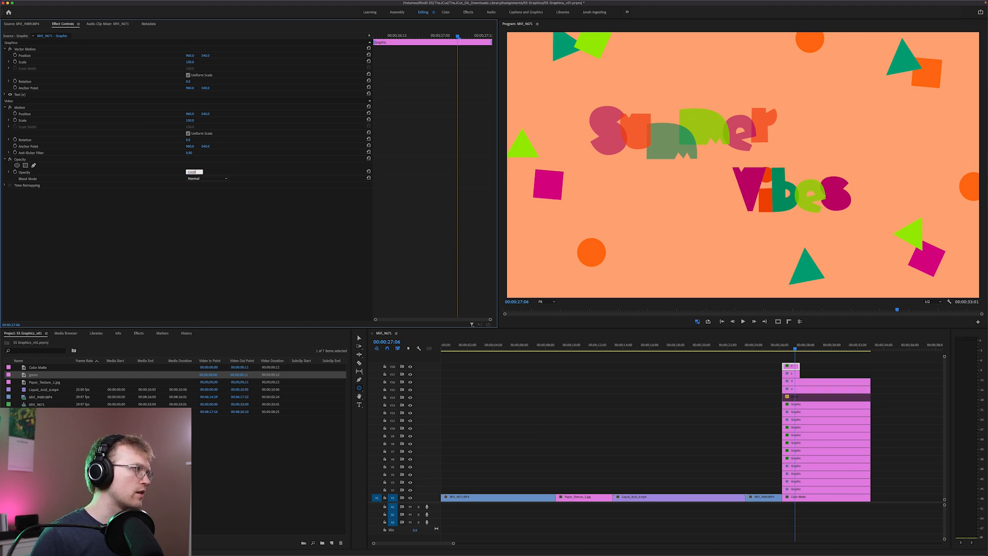
{"action": "key", "text": "Return"}
Try the Color Burn, Linear Burn and Darker Color blend modes on the separate "e" clip
{"action": "left_click", "coordinate": [200, 179]}
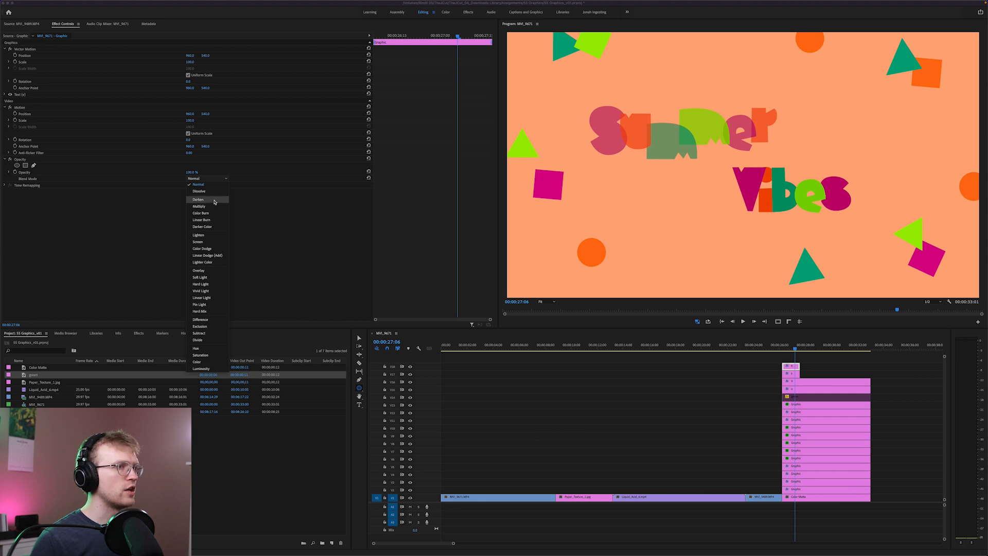
{"action": "left_click", "coordinate": [214, 201]}
{"action": "left_click", "coordinate": [206, 178]}
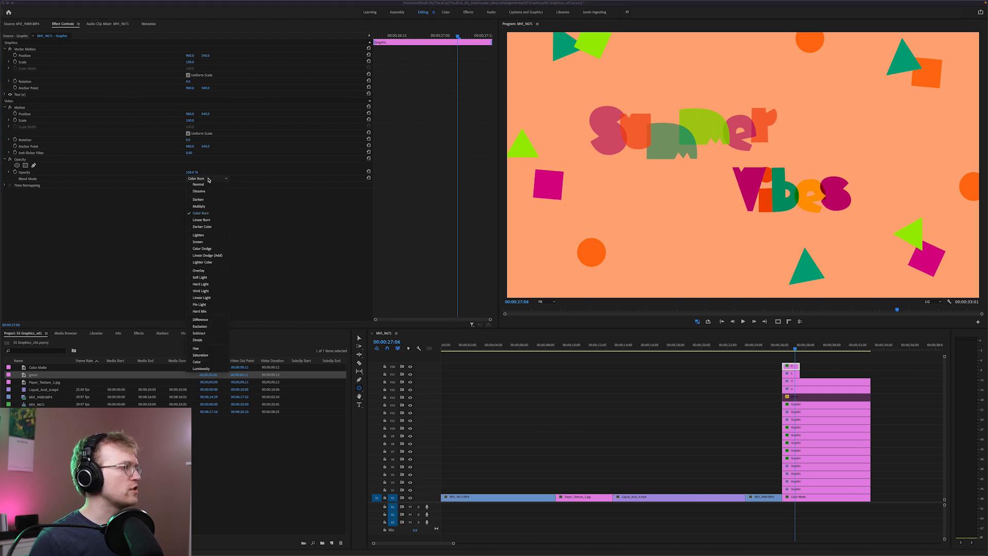
{"action": "left_click", "coordinate": [210, 206]}
{"action": "left_click", "coordinate": [211, 179]}
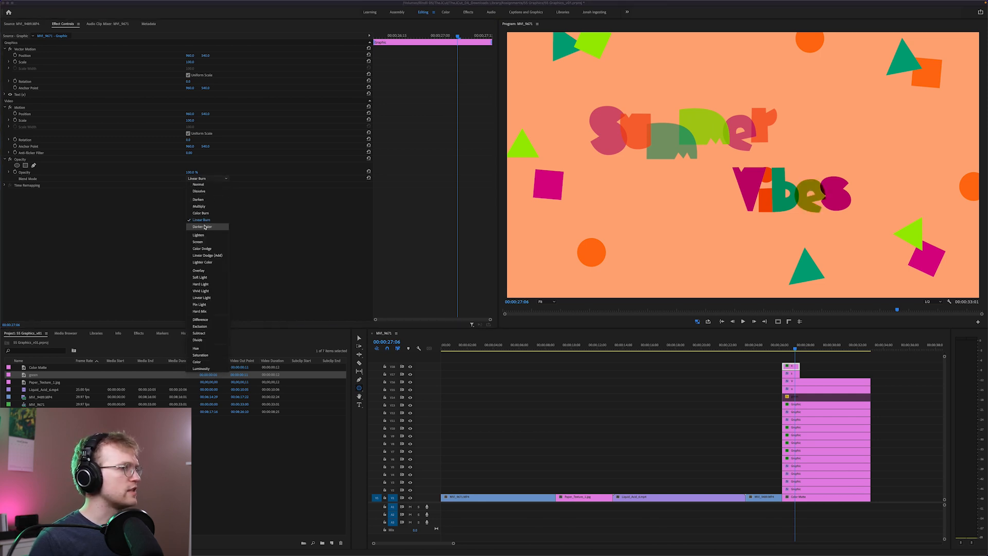
{"action": "left_click", "coordinate": [209, 203]}
{"action": "left_click", "coordinate": [215, 179]}
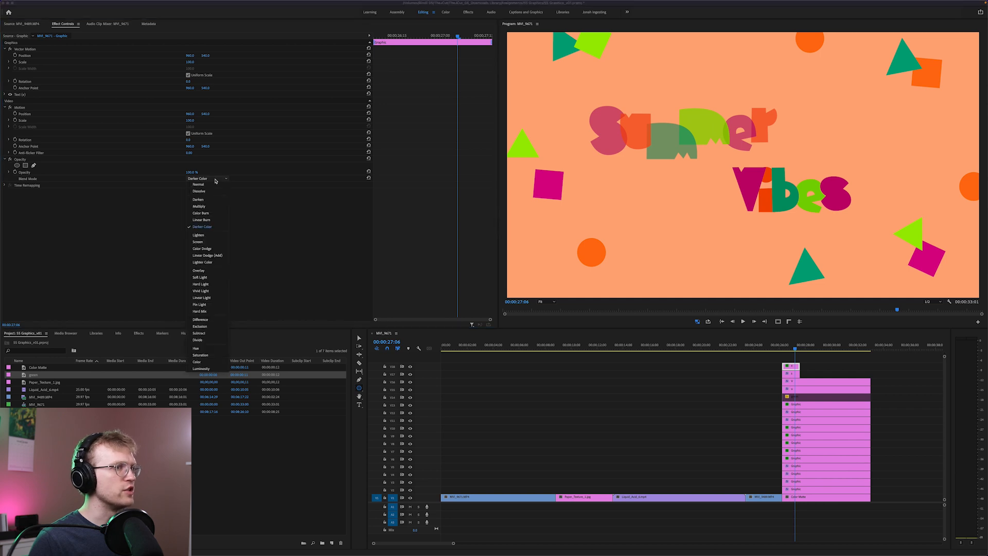
Try the Linear Light, Difference, Exclusion and Hue blend modes on the separate "e" clip
{"action": "left_click", "coordinate": [213, 298]}
{"action": "left_click", "coordinate": [215, 178]}
{"action": "left_click", "coordinate": [211, 320]}
{"action": "left_click", "coordinate": [215, 179]}
{"action": "left_click", "coordinate": [205, 326]}
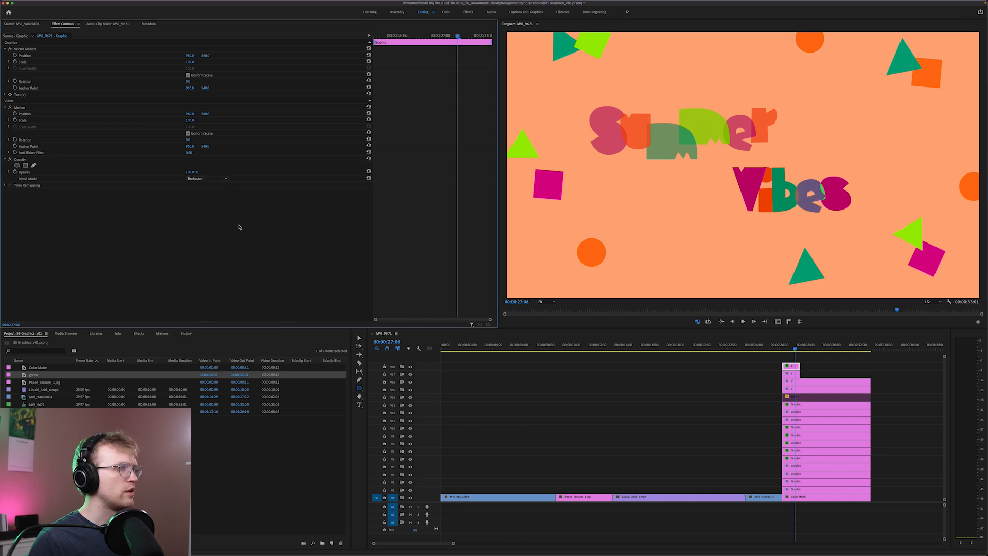
{"action": "left_click", "coordinate": [216, 178]}
{"action": "left_click", "coordinate": [213, 349]}
Give the separate "e" clip a darkening blend mode and set the separate "s" clip's blend mode to Darken
{"action": "left_click", "coordinate": [215, 179]}
{"action": "left_click", "coordinate": [214, 207]}
{"action": "left_click", "coordinate": [791, 373]}
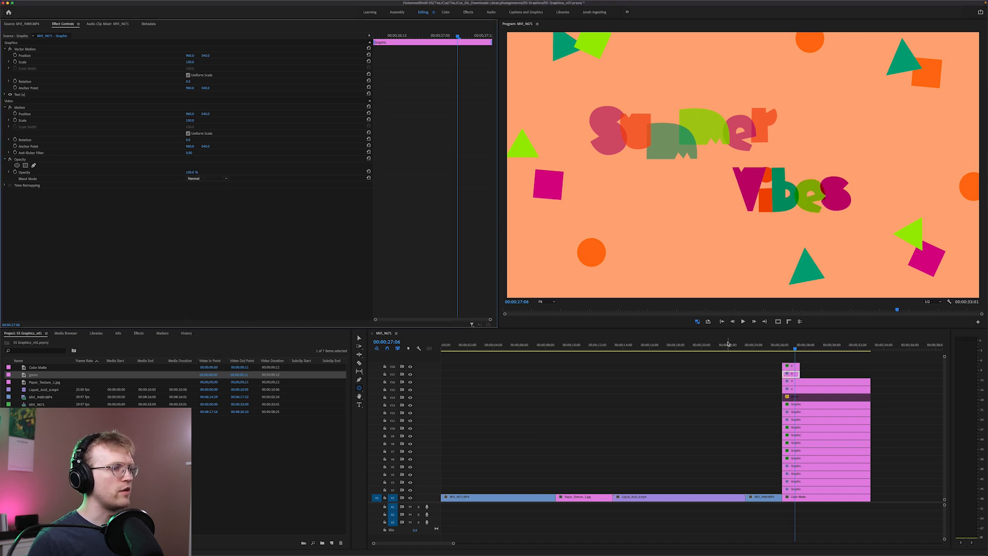
{"action": "left_click", "coordinate": [216, 178]}
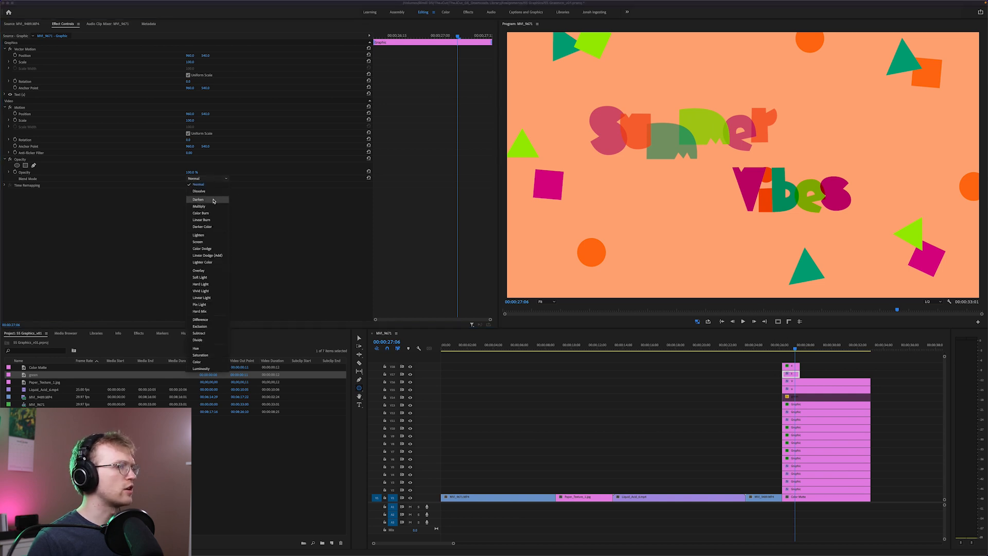
{"action": "left_click", "coordinate": [213, 200]}
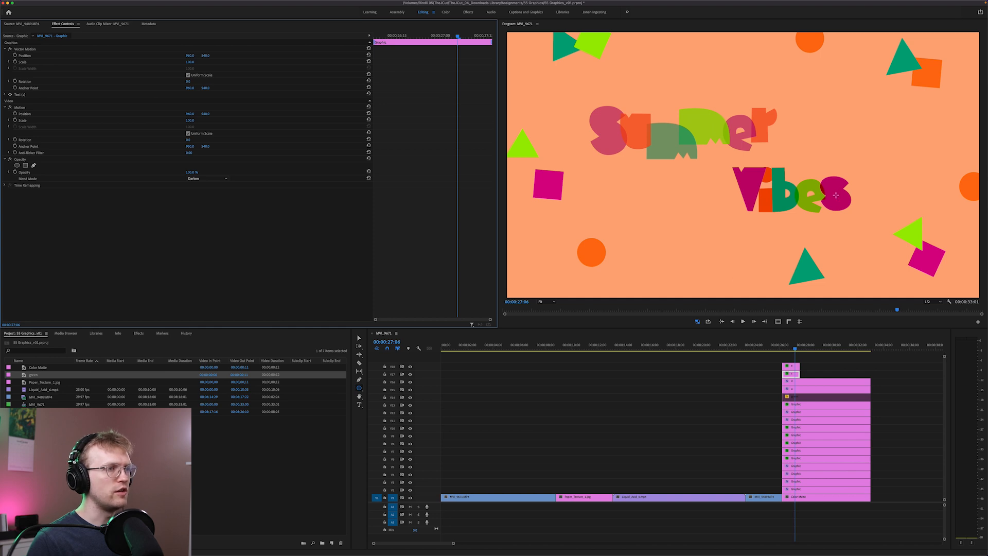
Check the separated "s" letter of "Vibes" and the text layers inside the "Summer" graphic
{"action": "left_click", "coordinate": [797, 383]}
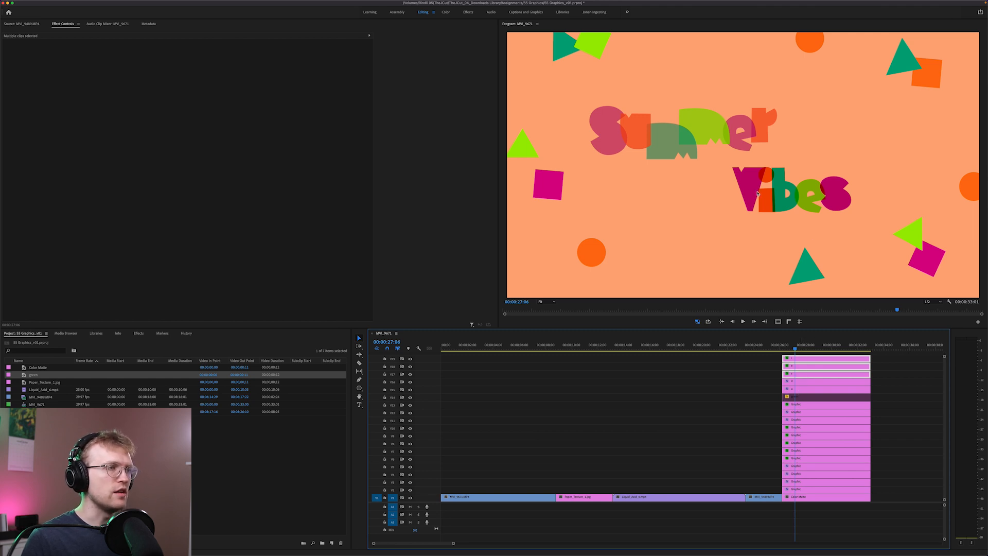
{"action": "left_click", "coordinate": [847, 206]}
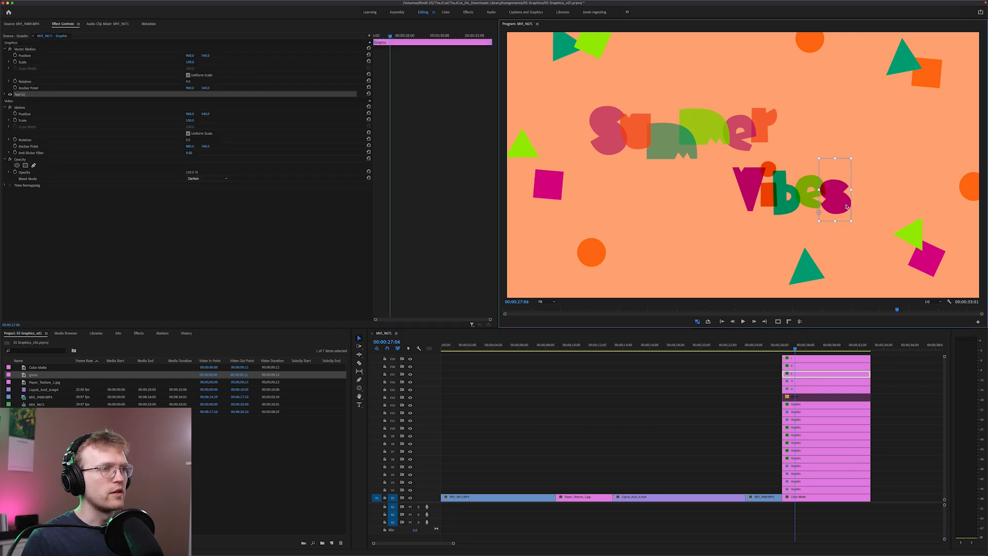
{"action": "left_click", "coordinate": [906, 368]}
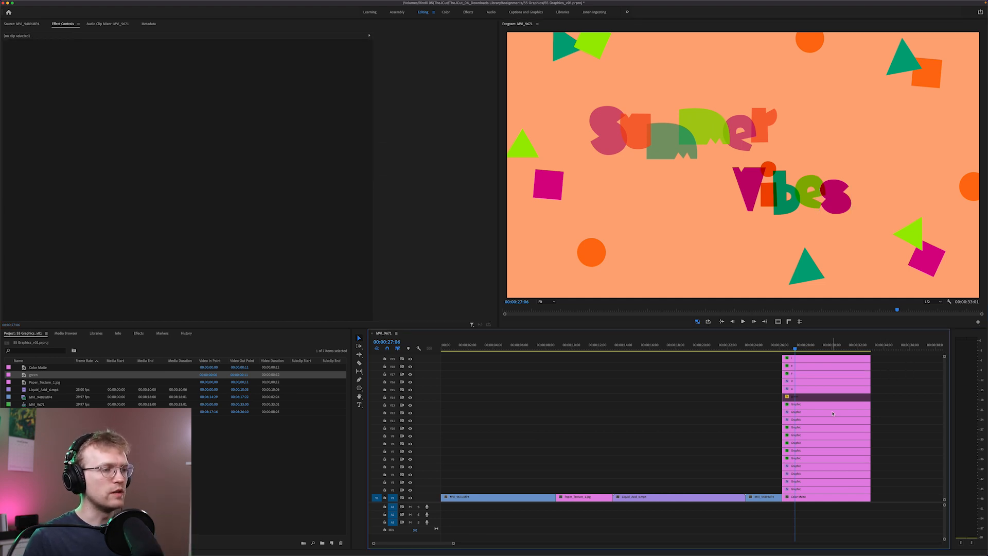
{"action": "left_click", "coordinate": [803, 391]}
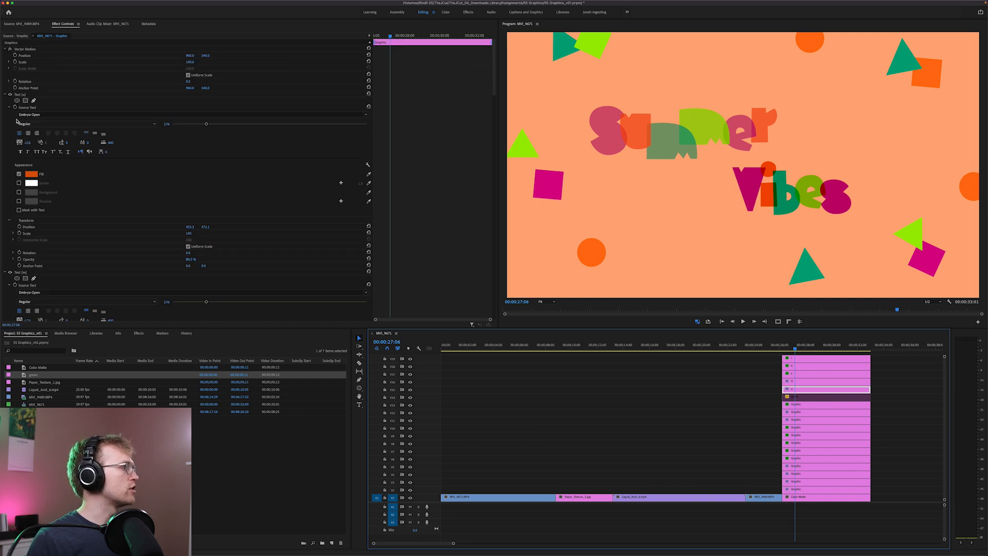
{"action": "left_click", "coordinate": [5, 95]}
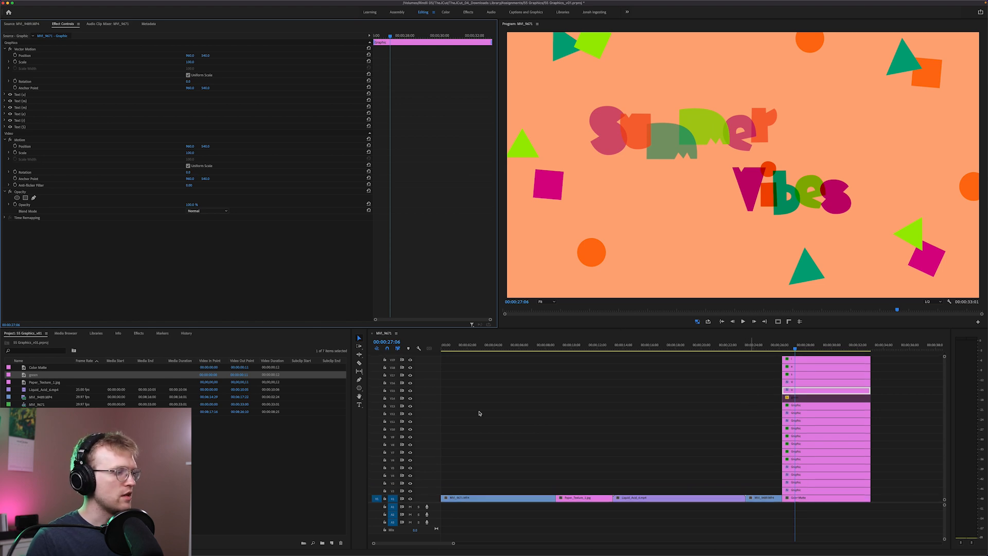
Nest all shape graphics between the background matte and the green matte as "shapes", and check the nested sequence's contents
{"action": "left_click", "coordinate": [428, 502]}
{"action": "left_click_drag", "start_coordinate": [428, 501], "coordinate": [428, 519]}
{"action": "left_click", "coordinate": [761, 427]}
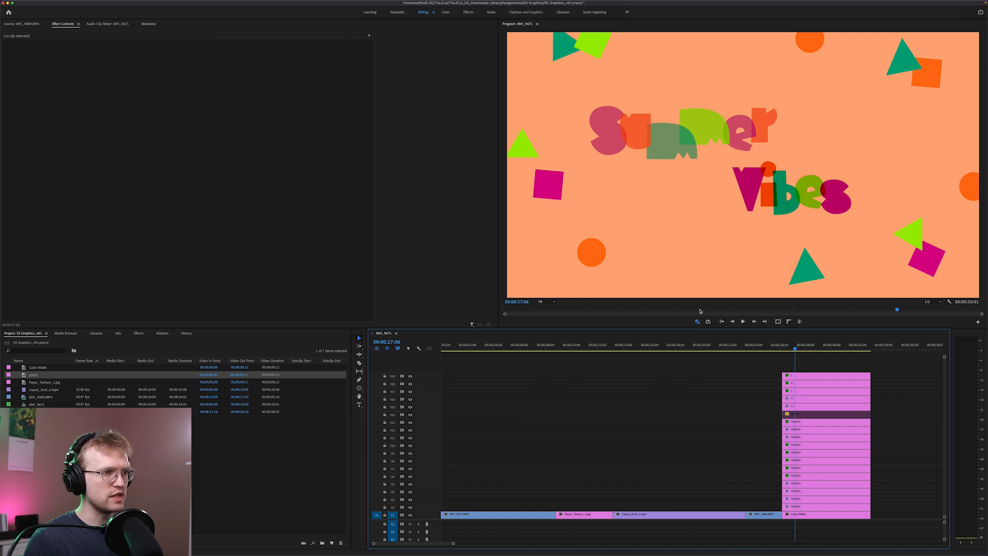
{"action": "left_click_drag", "start_coordinate": [879, 509], "coordinate": [782, 417]}
{"action": "right_click", "coordinate": [846, 426]}
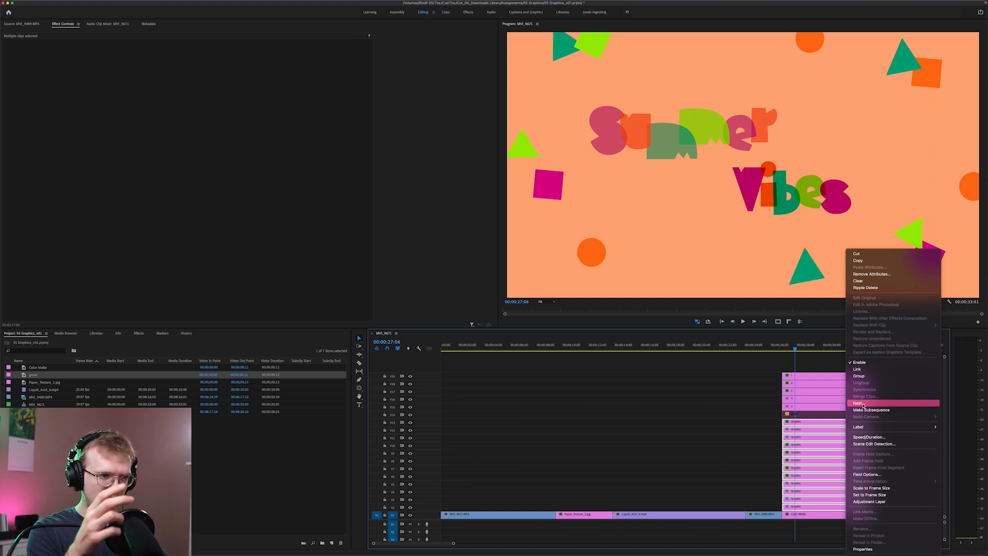
{"action": "left_click", "coordinate": [859, 403]}
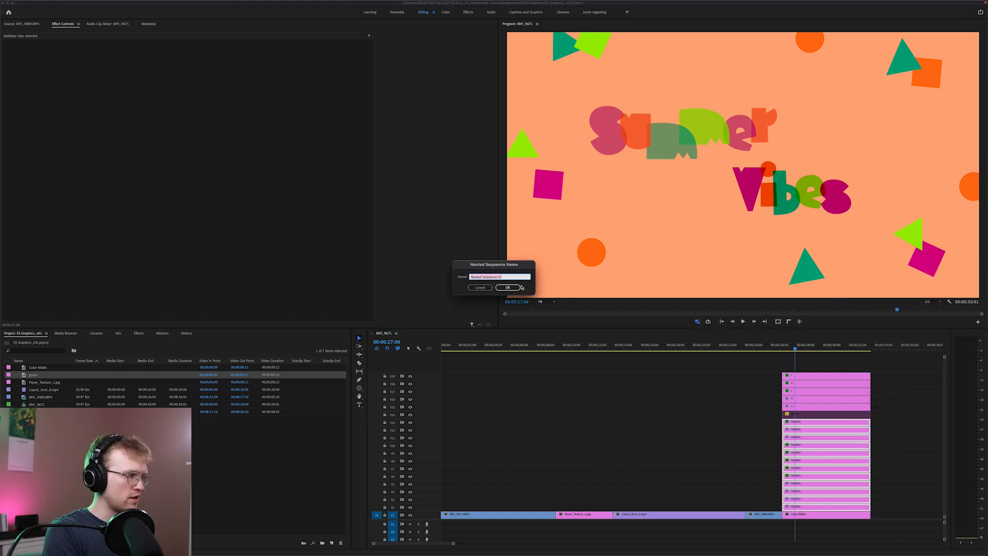
{"action": "type", "text": "shapes"}
{"action": "key", "text": "Return"}
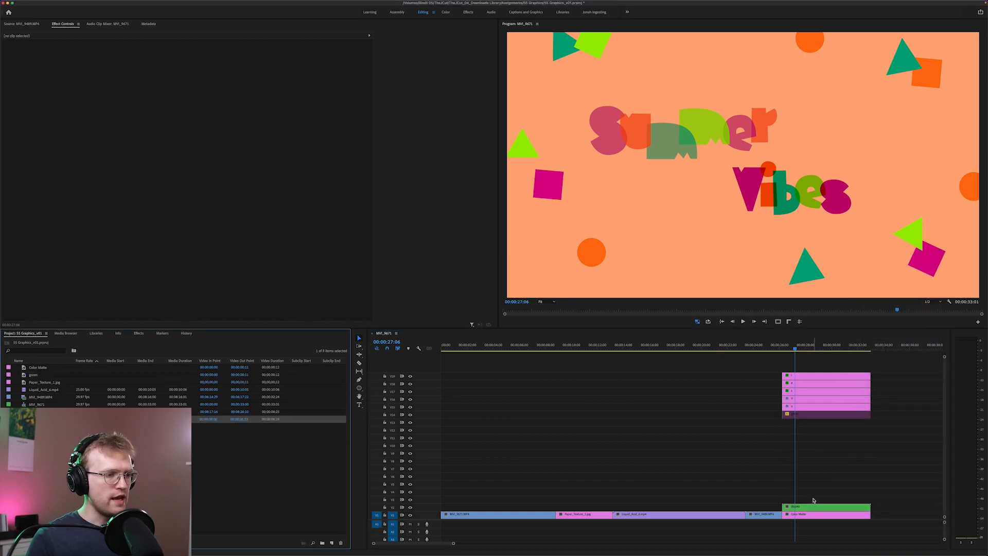
{"action": "double_click", "coordinate": [826, 508]}
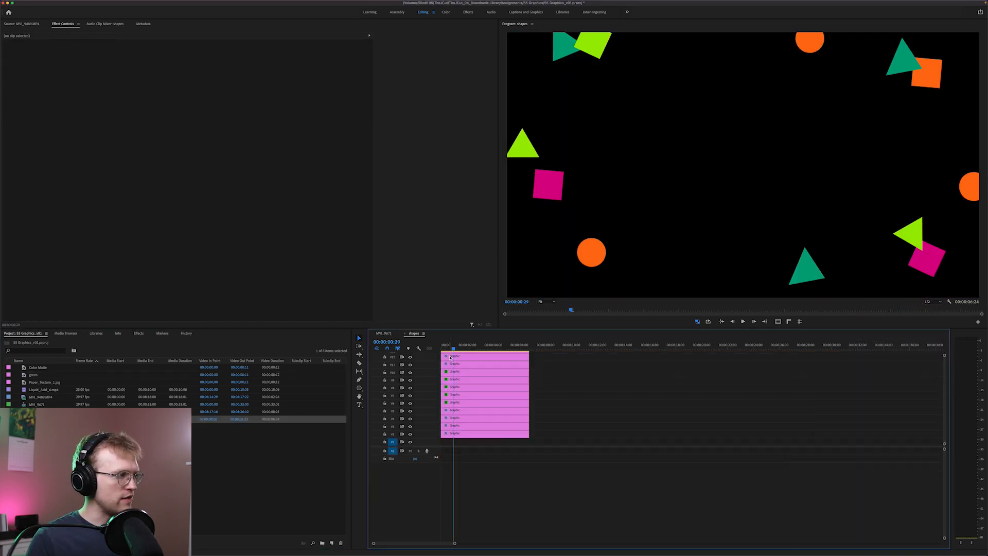
{"action": "left_click", "coordinate": [405, 334]}
Move the title letter clips and the green matte down to the tracks directly above the "shapes" nest
{"action": "left_click_drag", "start_coordinate": [888, 443], "coordinate": [807, 454]}
{"action": "left_click_drag", "start_coordinate": [878, 438], "coordinate": [827, 492]}
{"action": "left_click", "coordinate": [827, 406]}
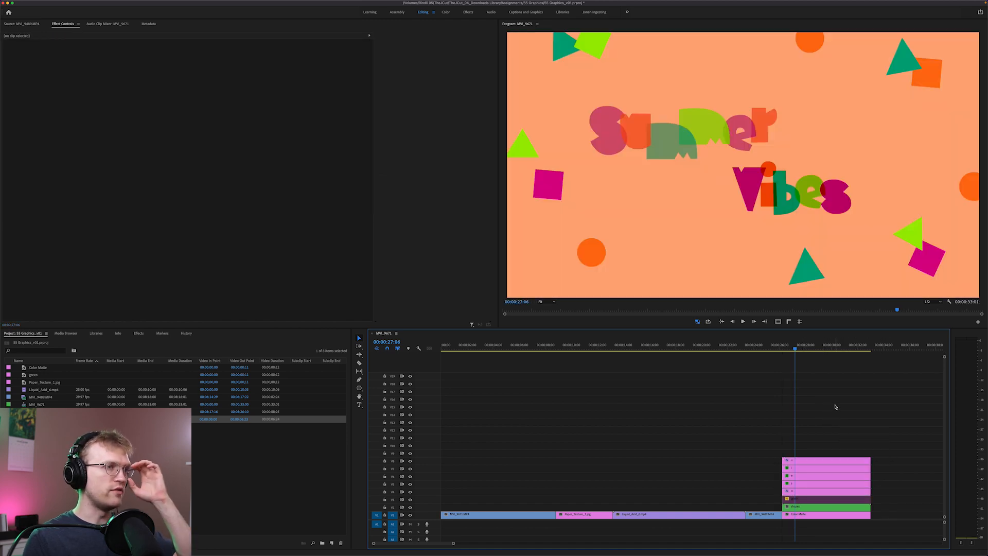
Separate the letters of the "Summer" graphic into individual text clips on their own tracks above the existing title letters
{"action": "left_click", "coordinate": [823, 461]}
{"action": "left_click", "coordinate": [25, 101]}
{"action": "key", "text": "super+x"}
{"action": "key", "text": "super+v"}
{"action": "left_click", "coordinate": [24, 101]}
{"action": "key", "text": "super+x"}
{"action": "key", "text": "super+v"}
{"action": "left_click", "coordinate": [24, 101]}
{"action": "key", "text": "super+x"}
{"action": "key", "text": "super+v"}
{"action": "left_click_drag", "start_coordinate": [800, 440], "coordinate": [870, 440]}
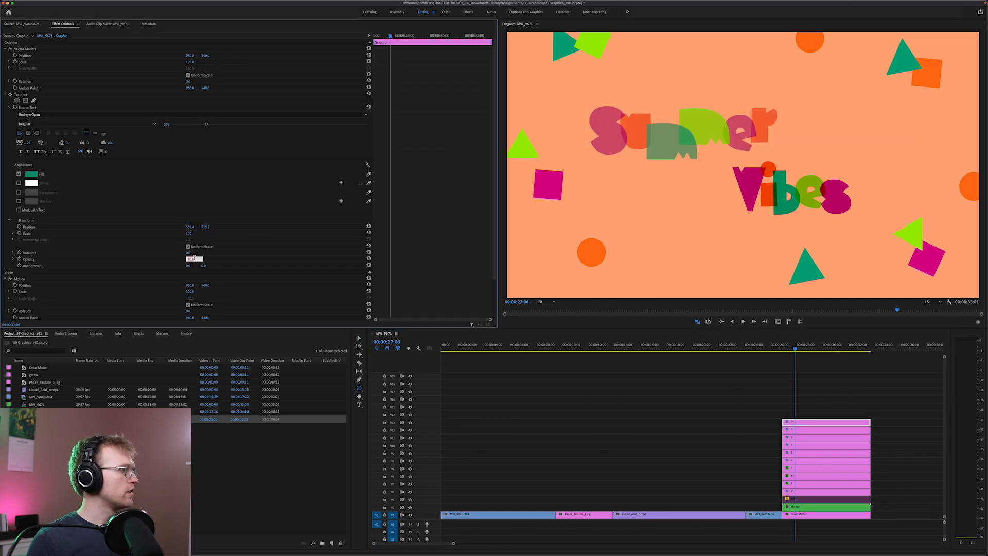
Set the text opacity of the separated "Summer" letter clips to 100%
{"action": "left_click_drag", "start_coordinate": [189, 265], "coordinate": [200, 265]}
{"action": "left_click", "coordinate": [807, 429]}
{"action": "left_click", "coordinate": [807, 436]}
{"action": "left_click", "coordinate": [807, 445]}
{"action": "left_click", "coordinate": [807, 452]}
{"action": "left_click", "coordinate": [807, 455]}
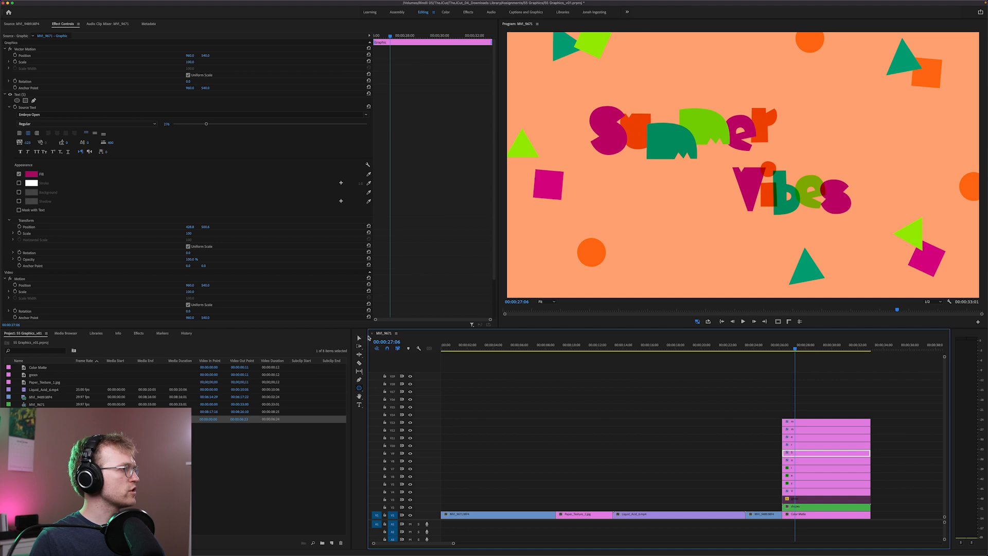
Set the blend mode of the separated "Summer" letter clips to Darken so their overlaps blend
{"action": "left_click", "coordinate": [5, 94]}
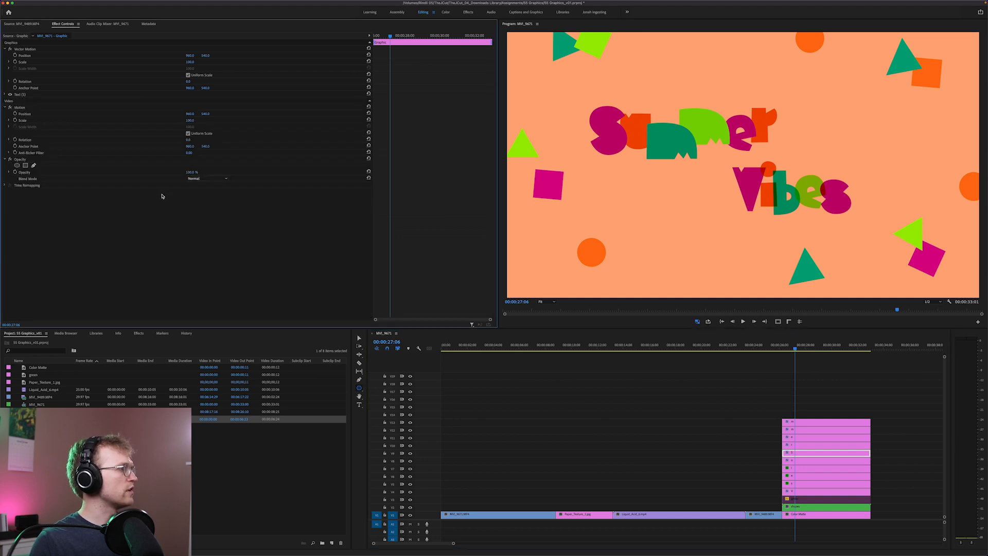
{"action": "left_click", "coordinate": [221, 178]}
{"action": "left_click", "coordinate": [225, 200]}
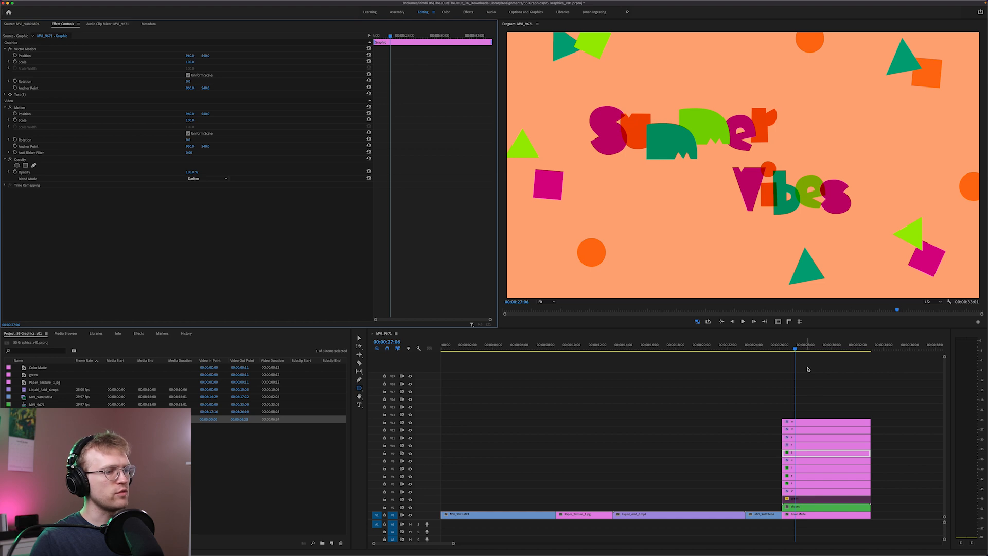
{"action": "left_click", "coordinate": [840, 361]}
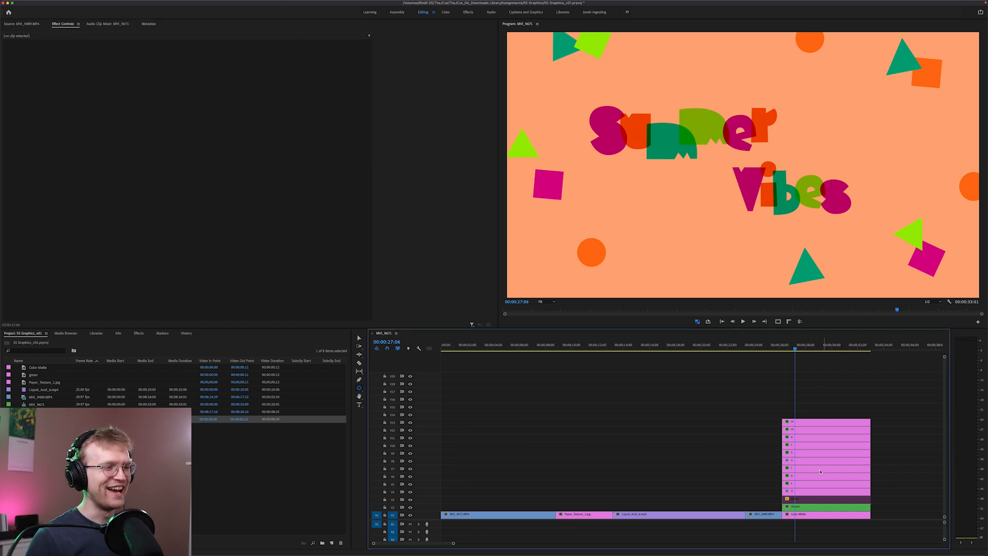
Enable the green matte and offset its elliptical mask down and to the right behind a pink ellipse matte
{"action": "left_click", "coordinate": [833, 500]}
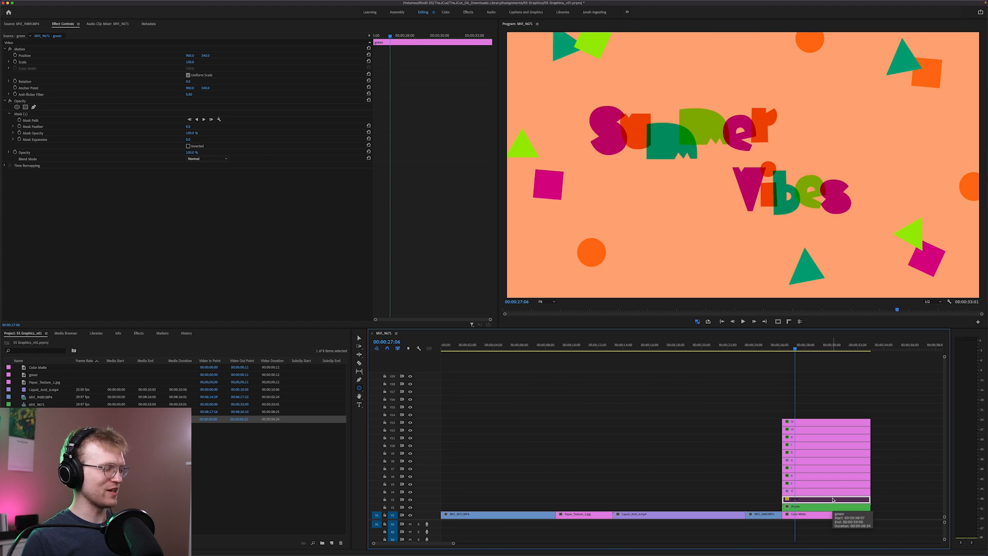
{"action": "key", "text": "shift+e"}
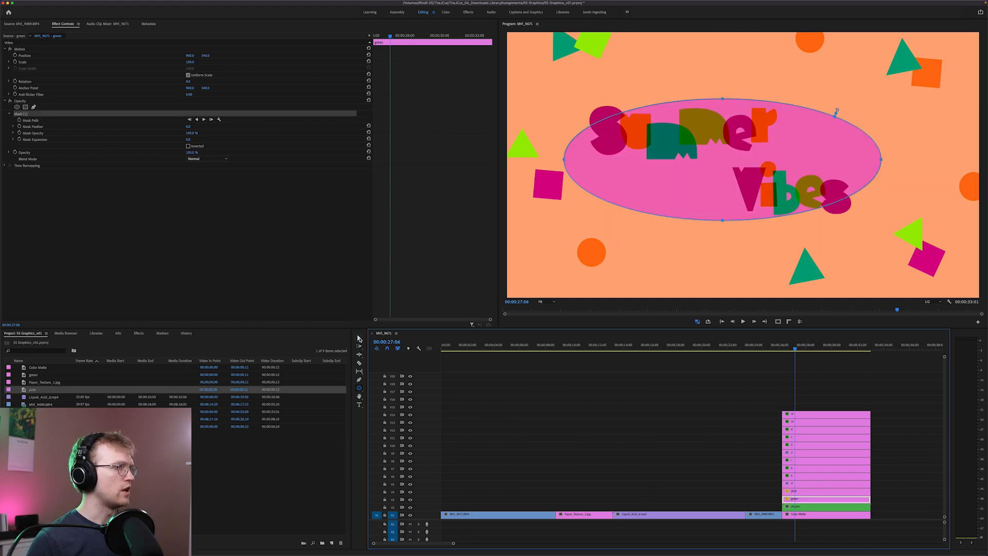
{"action": "key", "text": "v"}
{"action": "left_click_drag", "start_coordinate": [689, 190], "coordinate": [708, 201]}
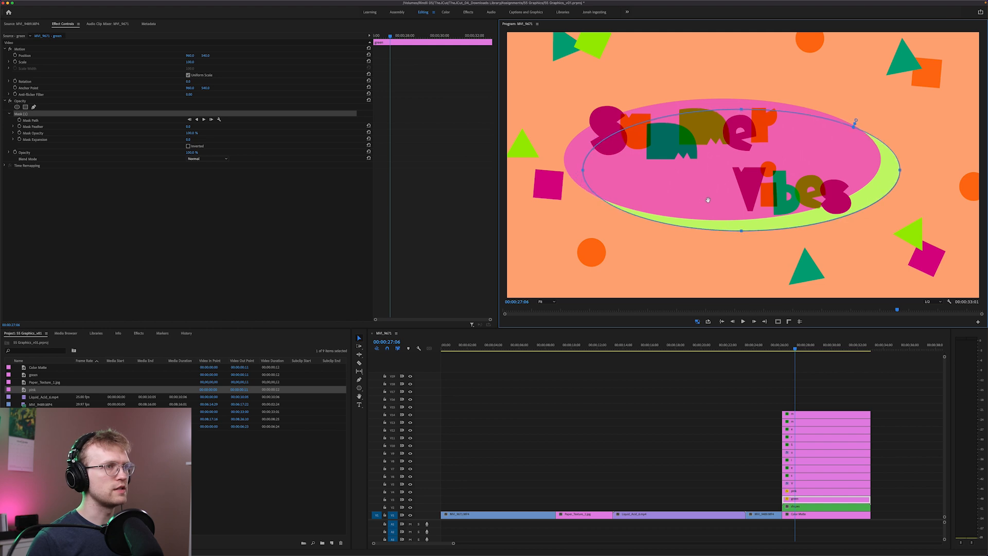
Disable the light orange background color matte beneath the "shapes" nest
{"action": "left_click", "coordinate": [815, 513]}
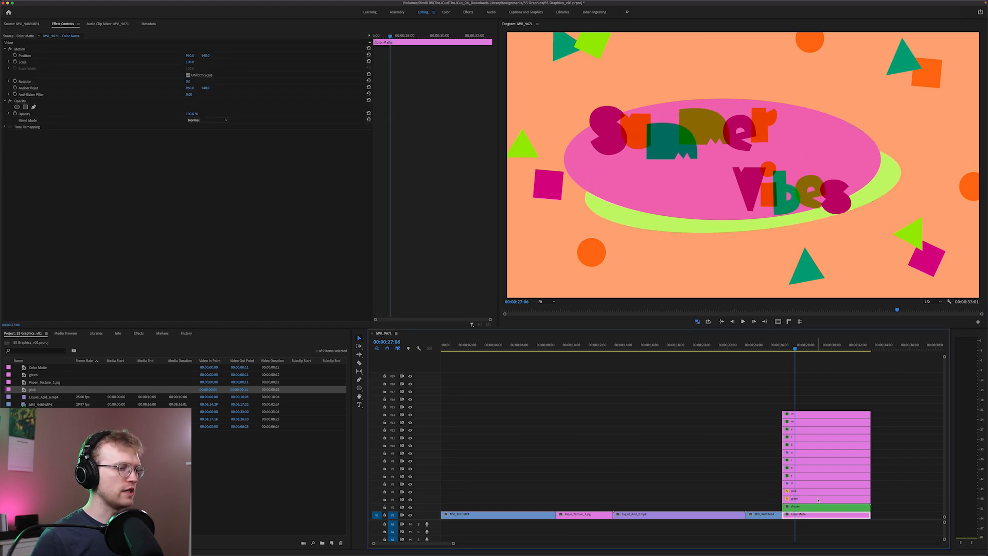
{"action": "key", "text": "shift+e"}
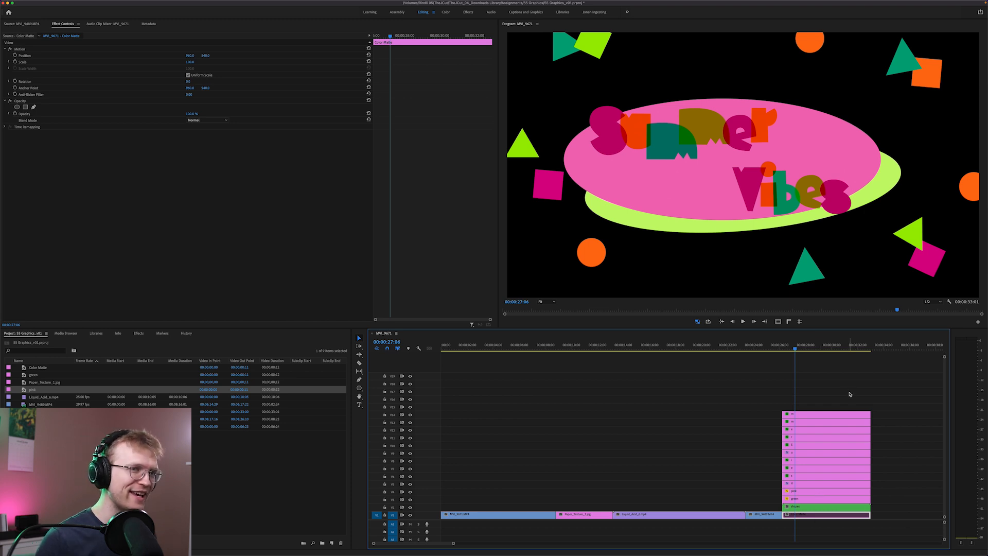
{"action": "left_click", "coordinate": [844, 365]}
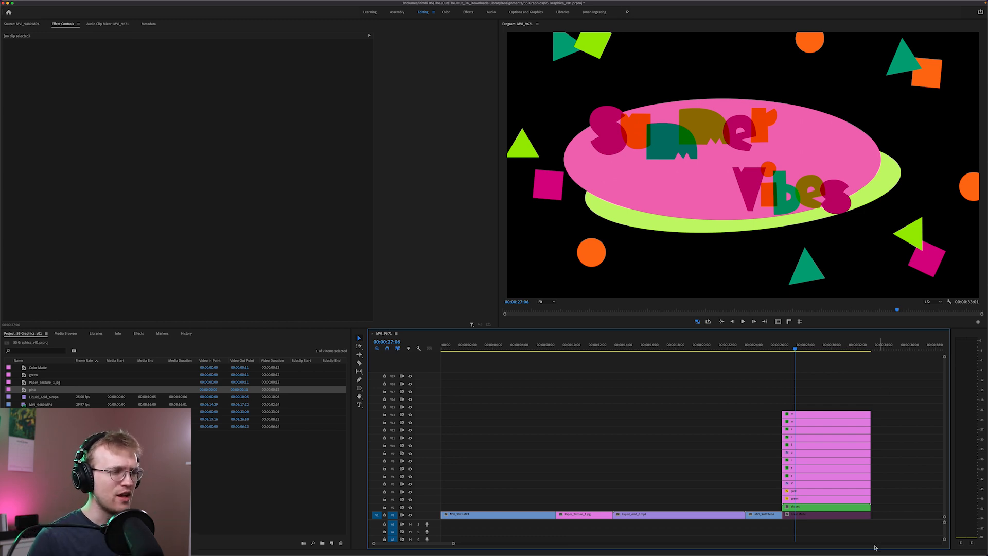
Recolor the green matte with a darker complement green taken from the Paletton color table
{"action": "left_click", "coordinate": [836, 499]}
{"action": "key", "text": "ctrl+Up"}
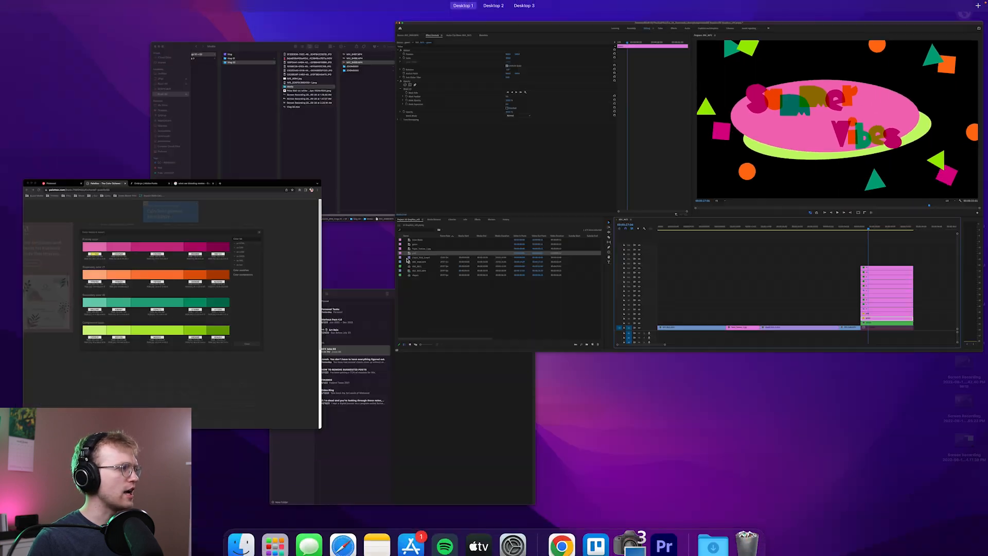
{"action": "left_click", "coordinate": [154, 308]}
{"action": "left_click", "coordinate": [417, 346]}
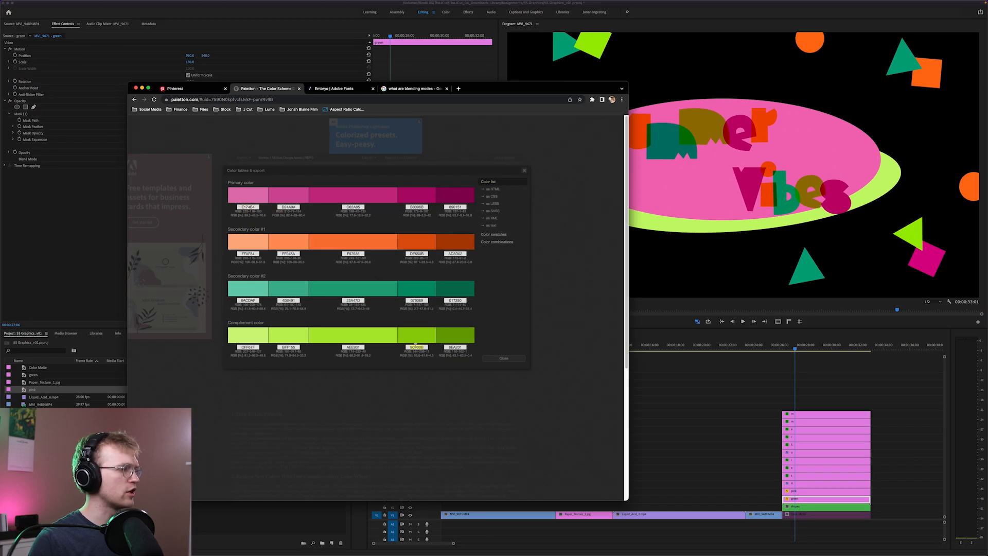
{"action": "key", "text": "super+Tab"}
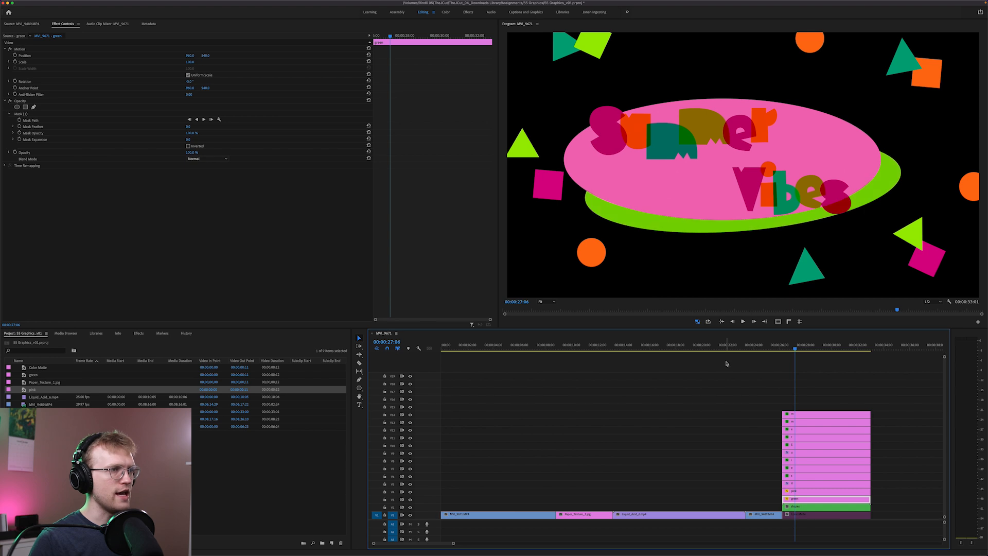
{"action": "left_click", "coordinate": [731, 360]}
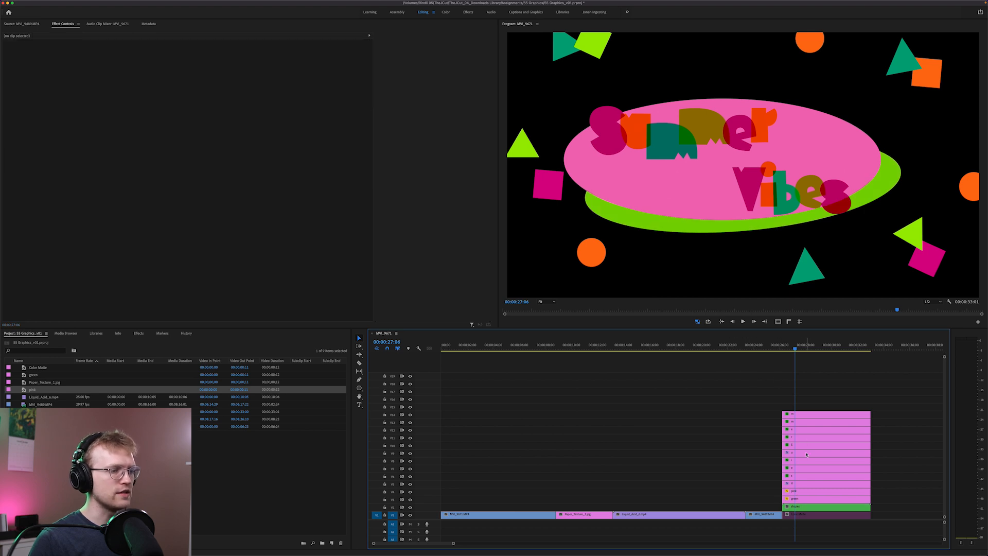
Try nesting all the title letter clips into one sequence, and undo the nesting
{"action": "left_click_drag", "start_coordinate": [834, 387], "coordinate": [803, 510]}
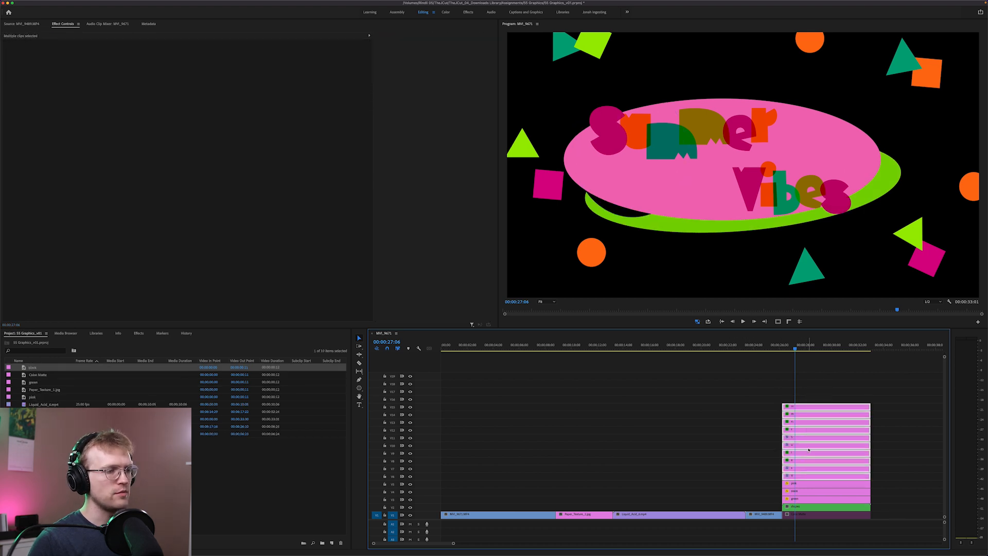
{"action": "right_click", "coordinate": [803, 412]}
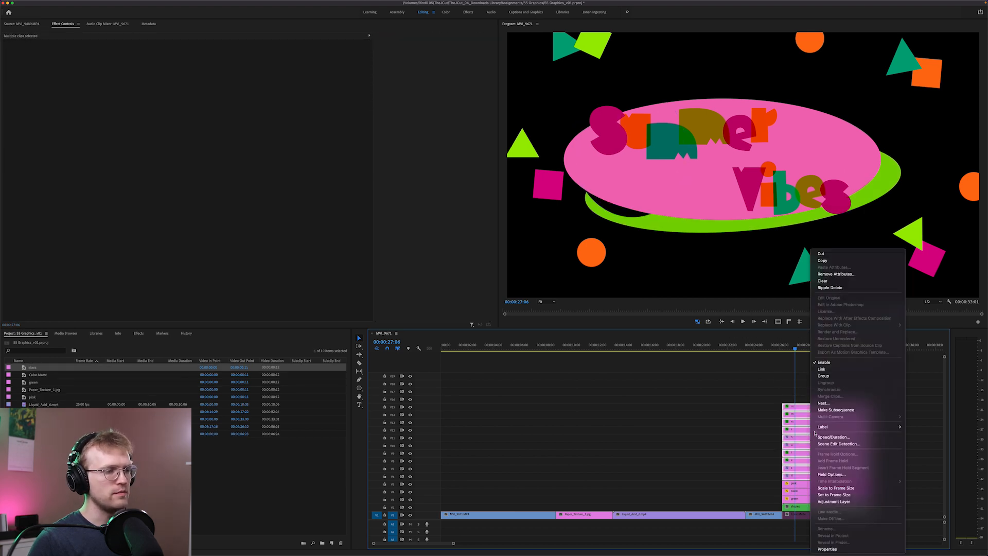
{"action": "left_click", "coordinate": [828, 404]}
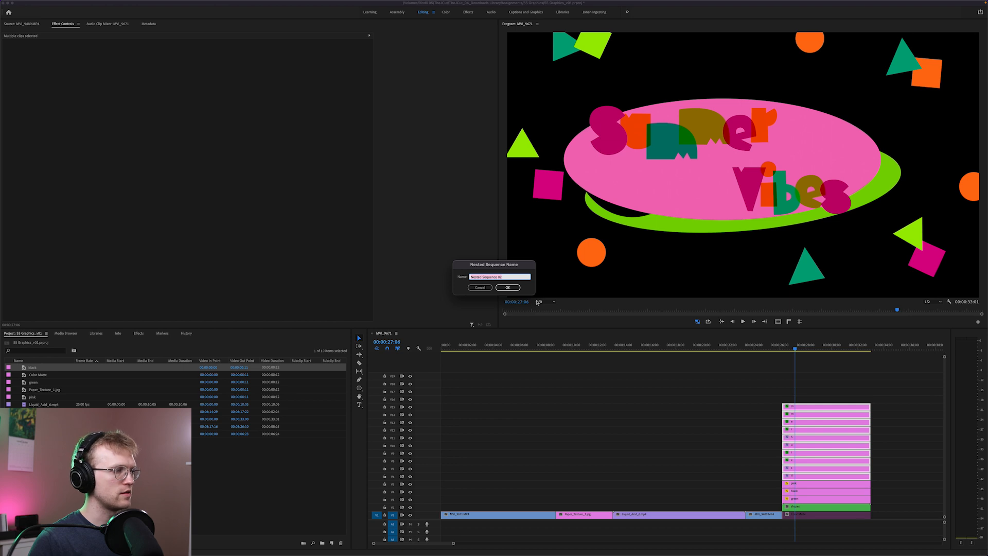
{"action": "left_click", "coordinate": [507, 287]}
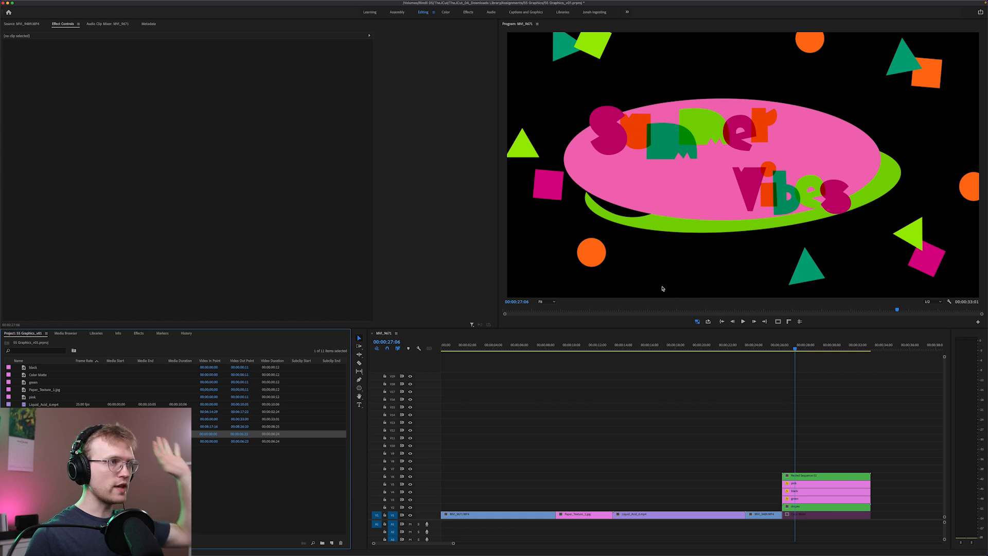
{"action": "key", "text": "super+z"}
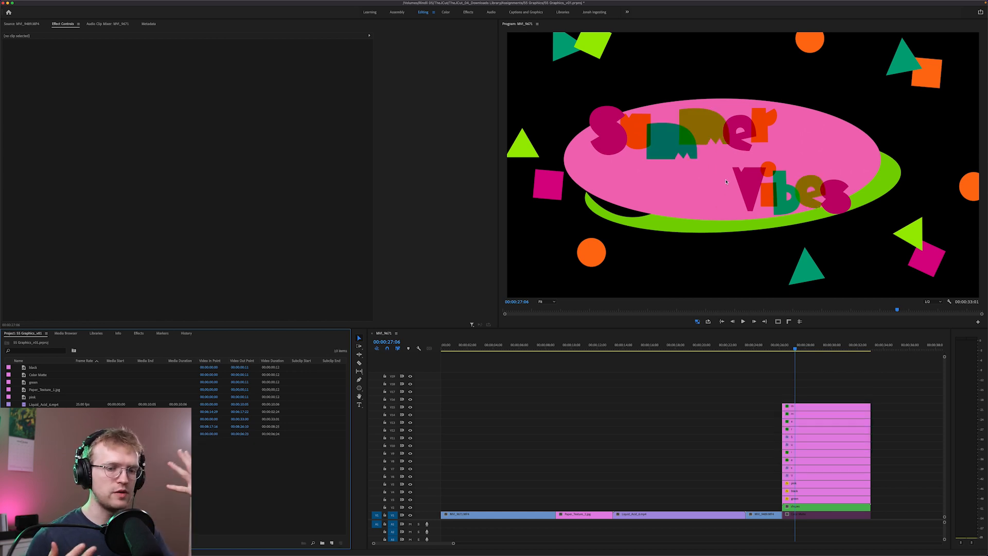
Nest all the title letter clips above the ellipse mattes into one sequence, keeping the default name
{"action": "left_click_drag", "start_coordinate": [840, 394], "coordinate": [809, 471]}
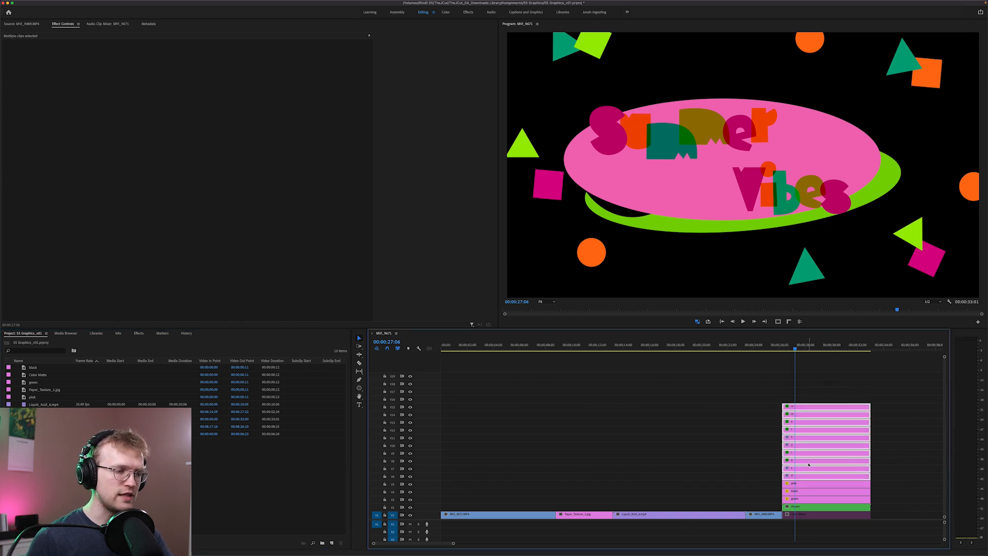
{"action": "right_click", "coordinate": [810, 463]}
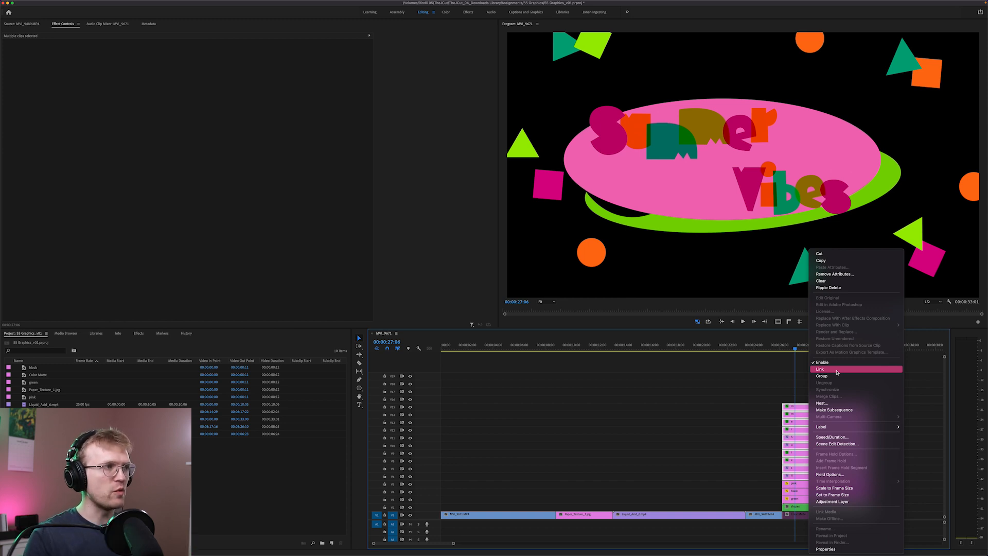
{"action": "left_click", "coordinate": [841, 403]}
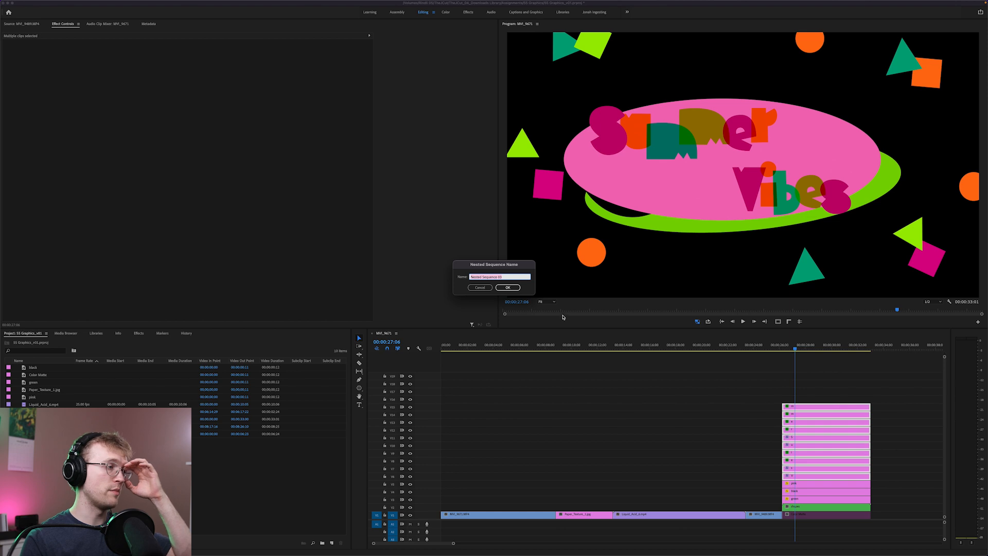
{"action": "left_click", "coordinate": [507, 287]}
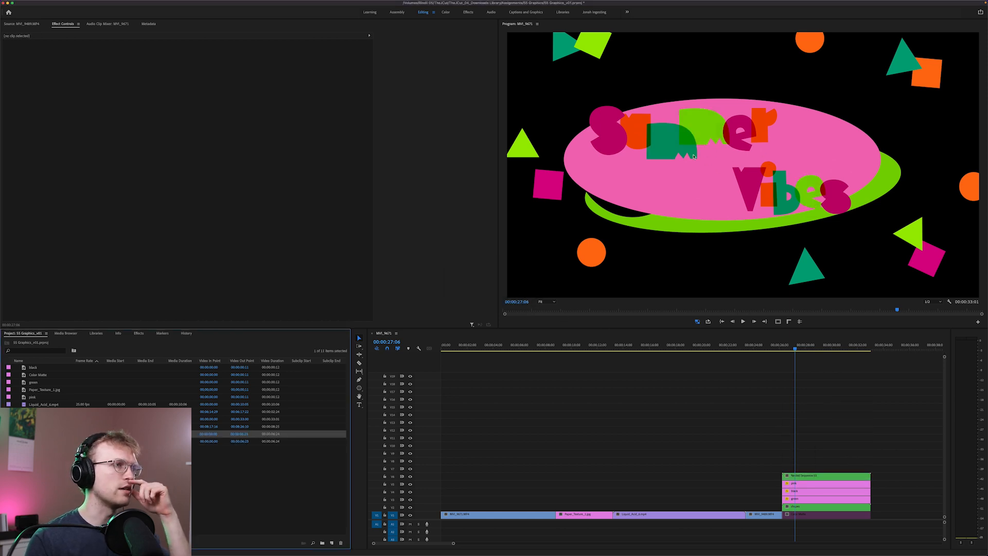
Reshape the black matte's mask into a wide ellipse and offset it between the pink and green ellipses as a dark gap
{"action": "left_click", "coordinate": [806, 491]}
{"action": "left_click", "coordinate": [21, 113]}
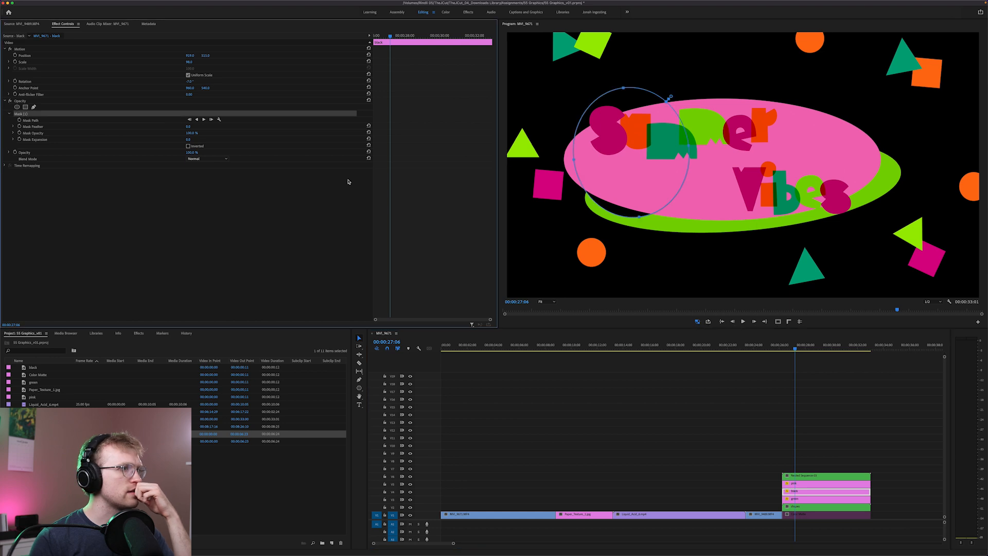
{"action": "left_click_drag", "start_coordinate": [683, 149], "coordinate": [869, 163]}
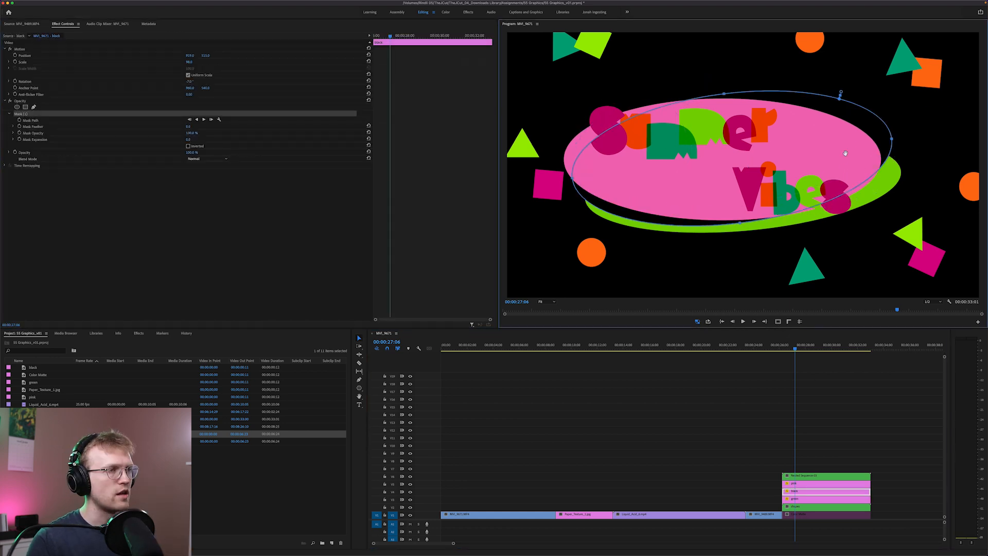
{"action": "key", "text": "Delete"}
{"action": "key", "text": "super+z"}
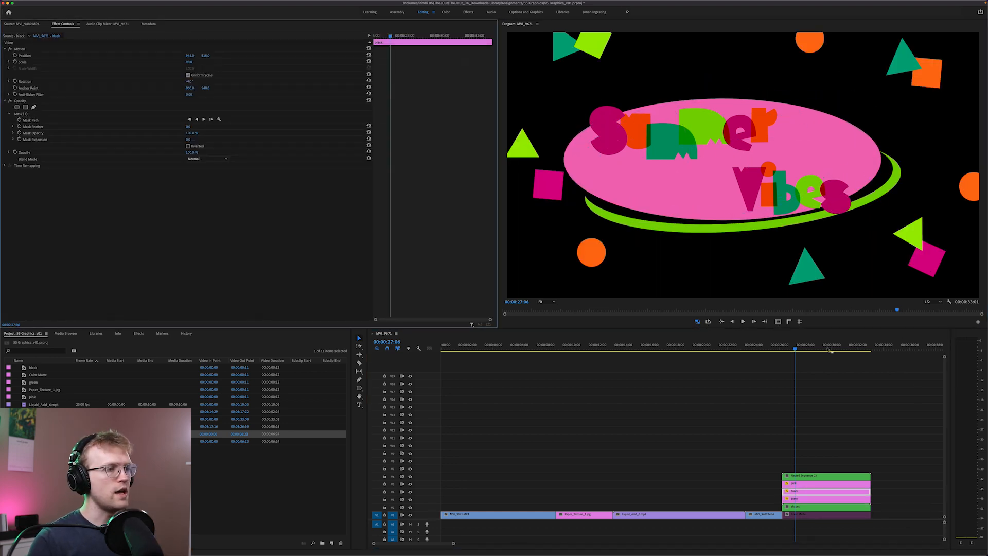
{"action": "left_click", "coordinate": [879, 367]}
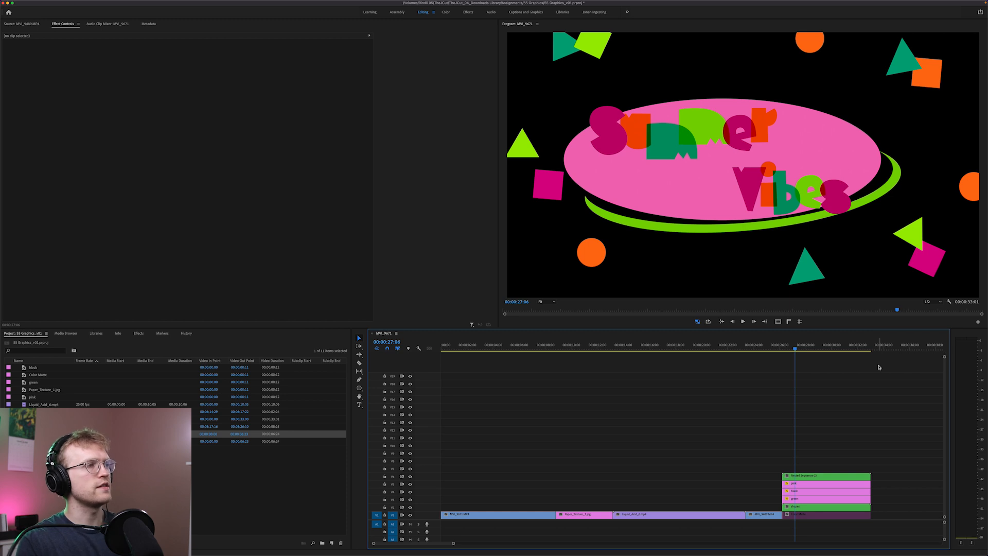